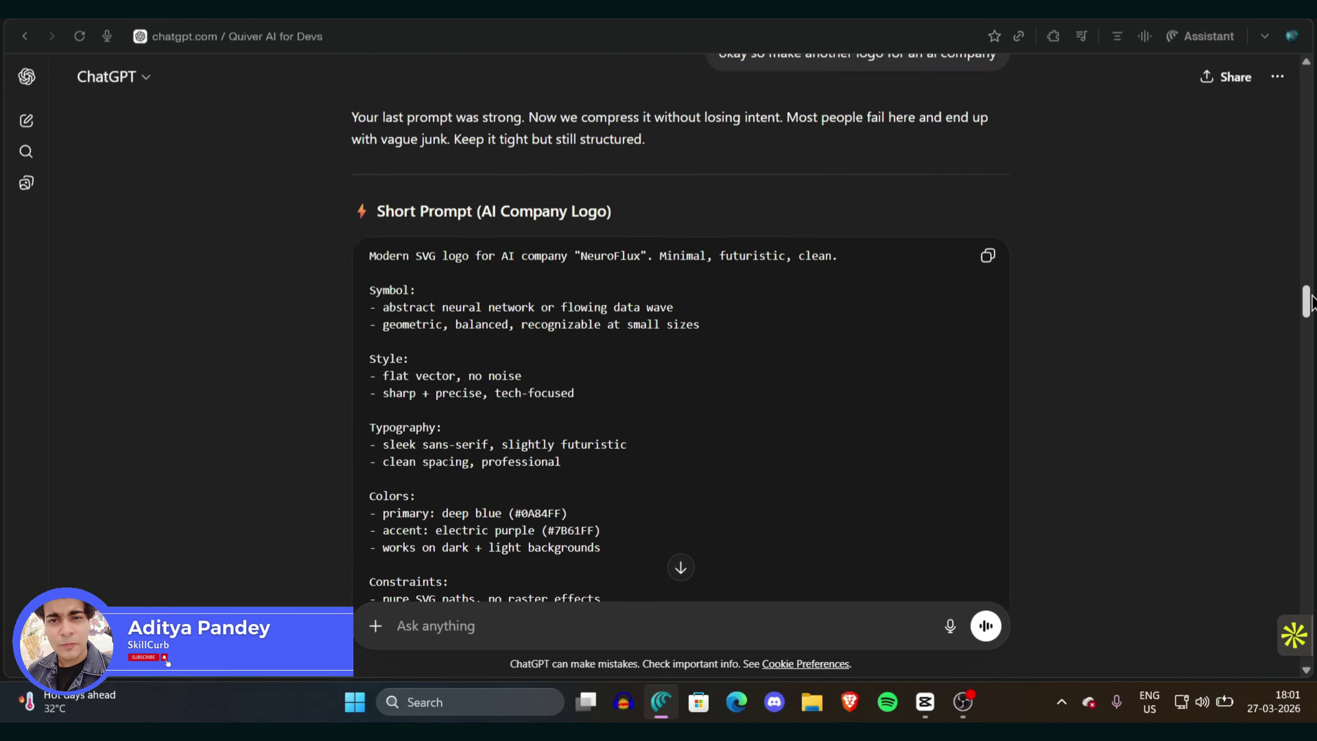
{"action": "scroll", "coordinate": [700, 218], "scroll_direction": "up", "scroll_amount": 2}
{"action": "left_click_drag", "start_coordinate": [273, 110], "coordinate": [729, 564]}
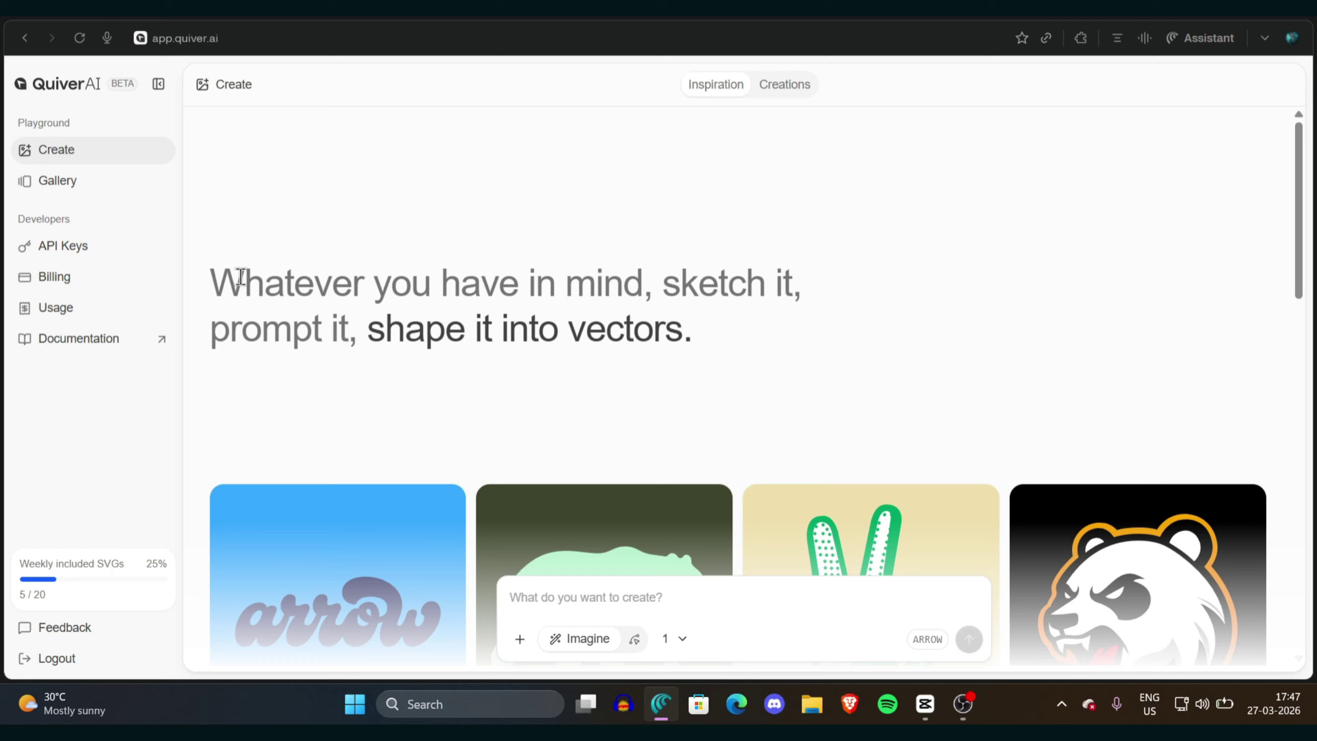
{"action": "left_click_drag", "start_coordinate": [241, 276], "coordinate": [710, 439]}
{"action": "left_click", "coordinate": [711, 438]}
{"action": "scroll", "coordinate": [11, 82], "scroll_direction": "up", "scroll_amount": 5, "text": "ctrl"}
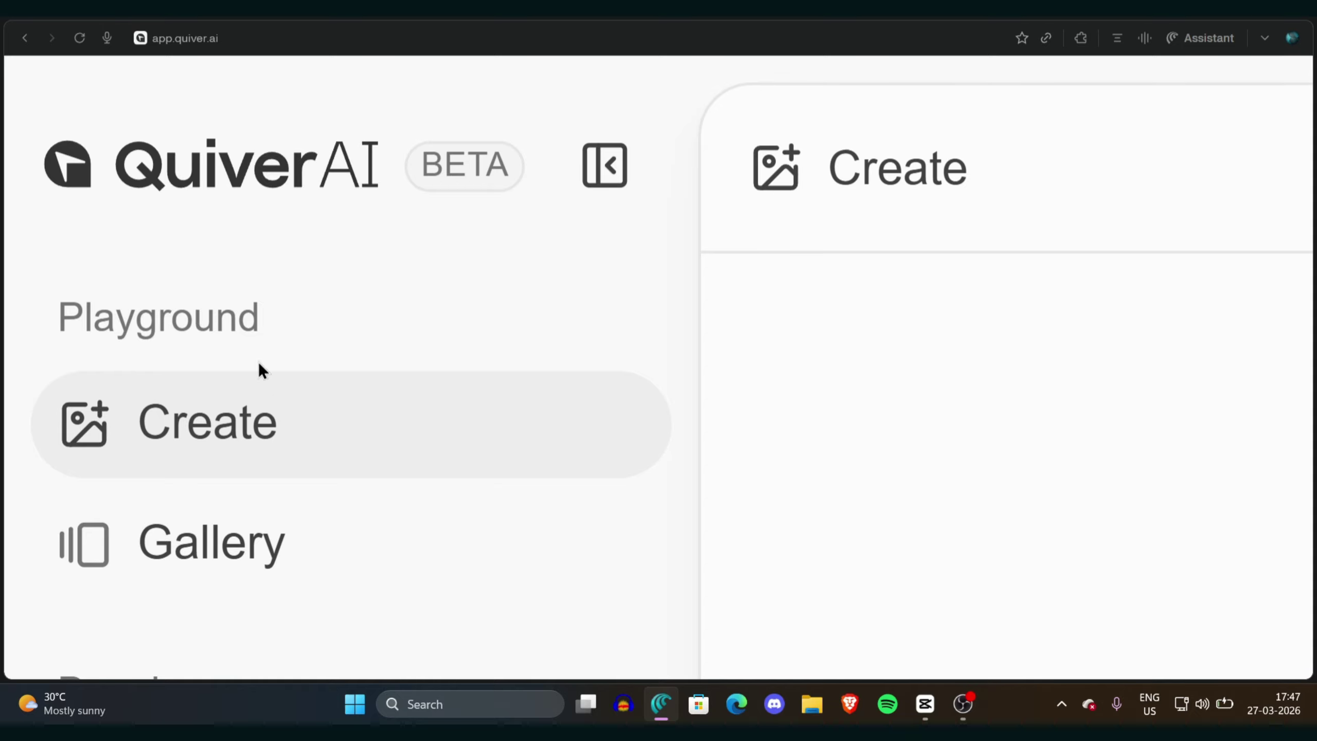
{"action": "scroll", "coordinate": [238, 559], "scroll_direction": "down", "scroll_amount": 5, "text": "ctrl"}
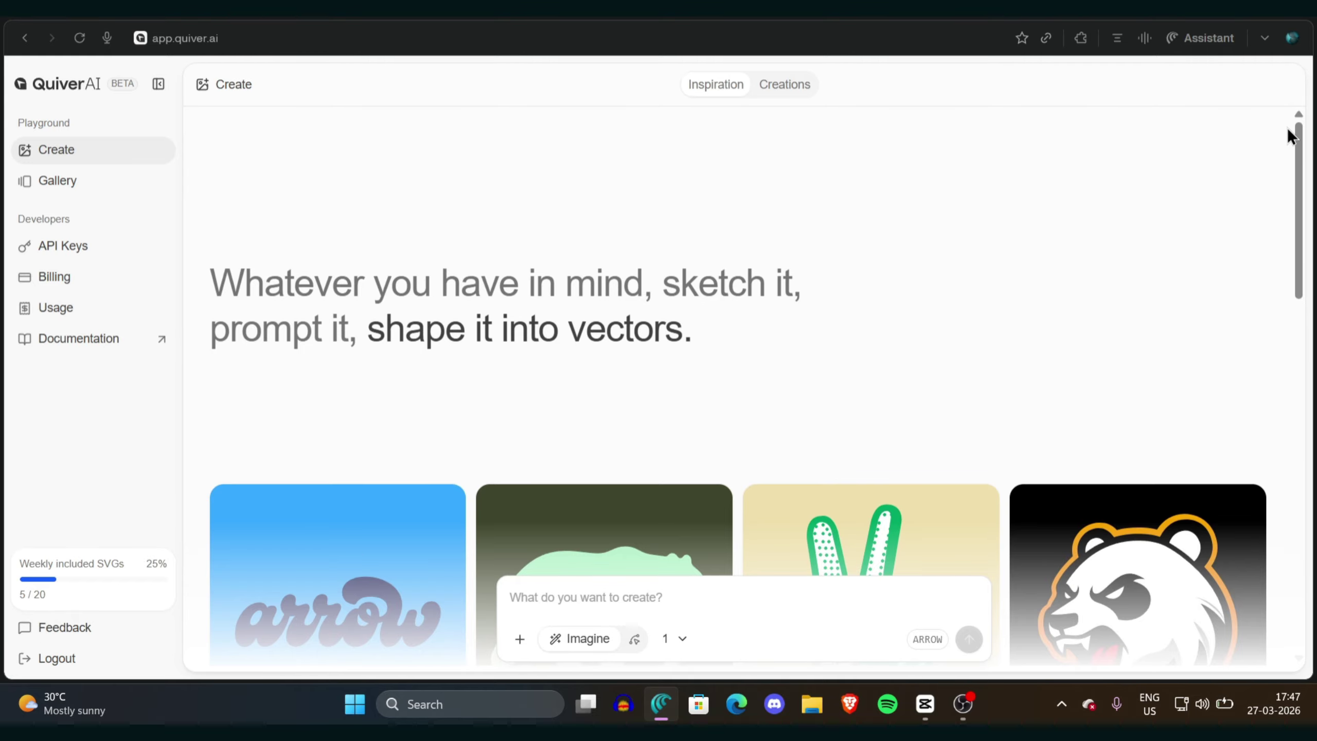
Step: Browse the Inspiration examples in QuiverAI and load the prompt of the white pegasus logo on a brick-red background
{"action": "left_click_drag", "start_coordinate": [1299, 133], "coordinate": [1314, 430]}
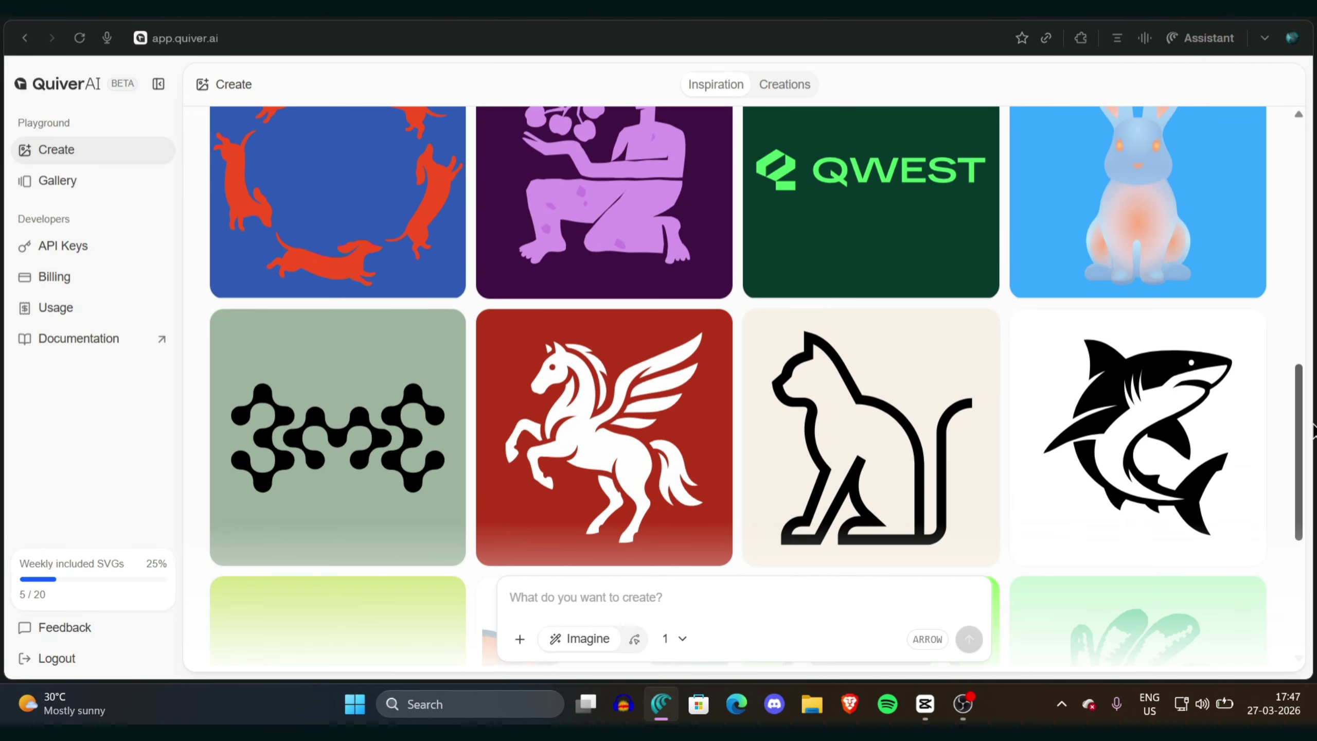
{"action": "mouse_move", "coordinate": [1316, 496]}
{"action": "left_mouse_down"}
{"action": "mouse_move", "coordinate": [1297, 452]}
{"action": "mouse_move", "coordinate": [1309, 518]}
{"action": "left_mouse_up"}
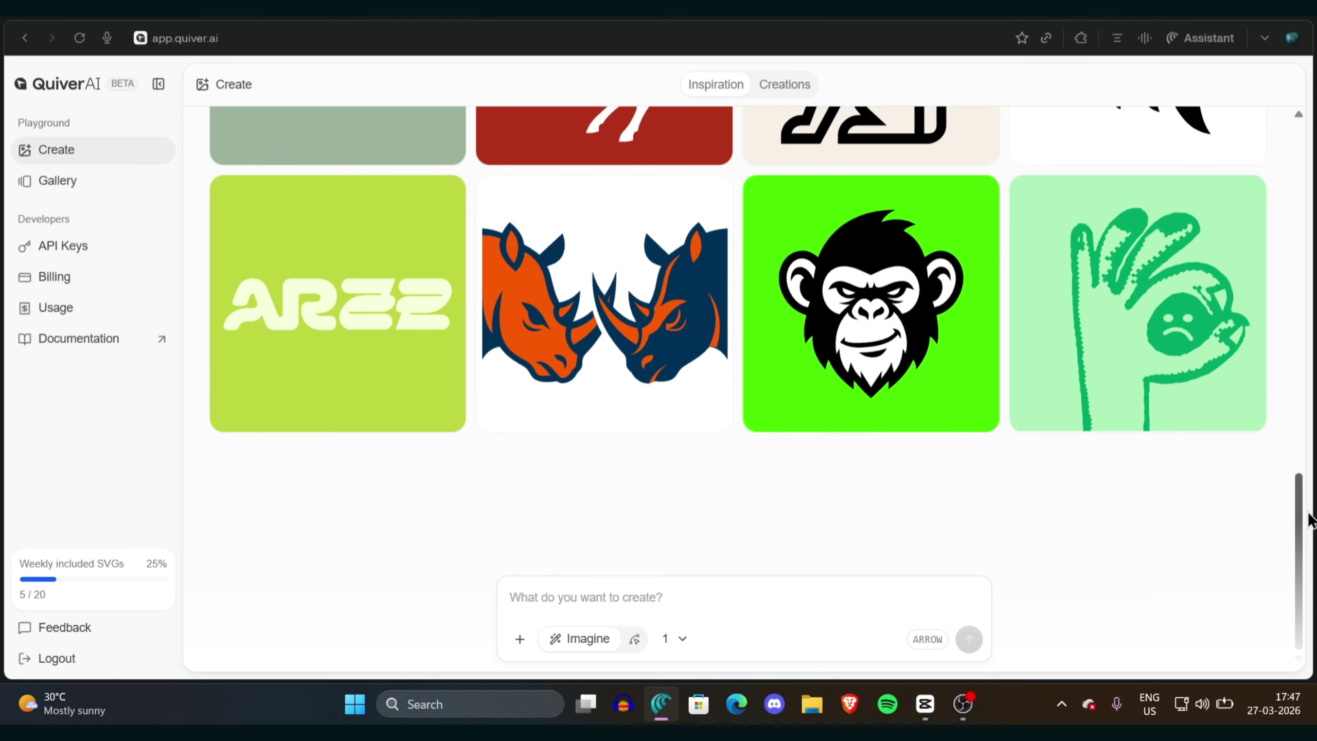
{"action": "scroll", "coordinate": [1311, 519], "scroll_direction": "up", "scroll_amount": 5}
{"action": "left_click", "coordinate": [669, 333]}
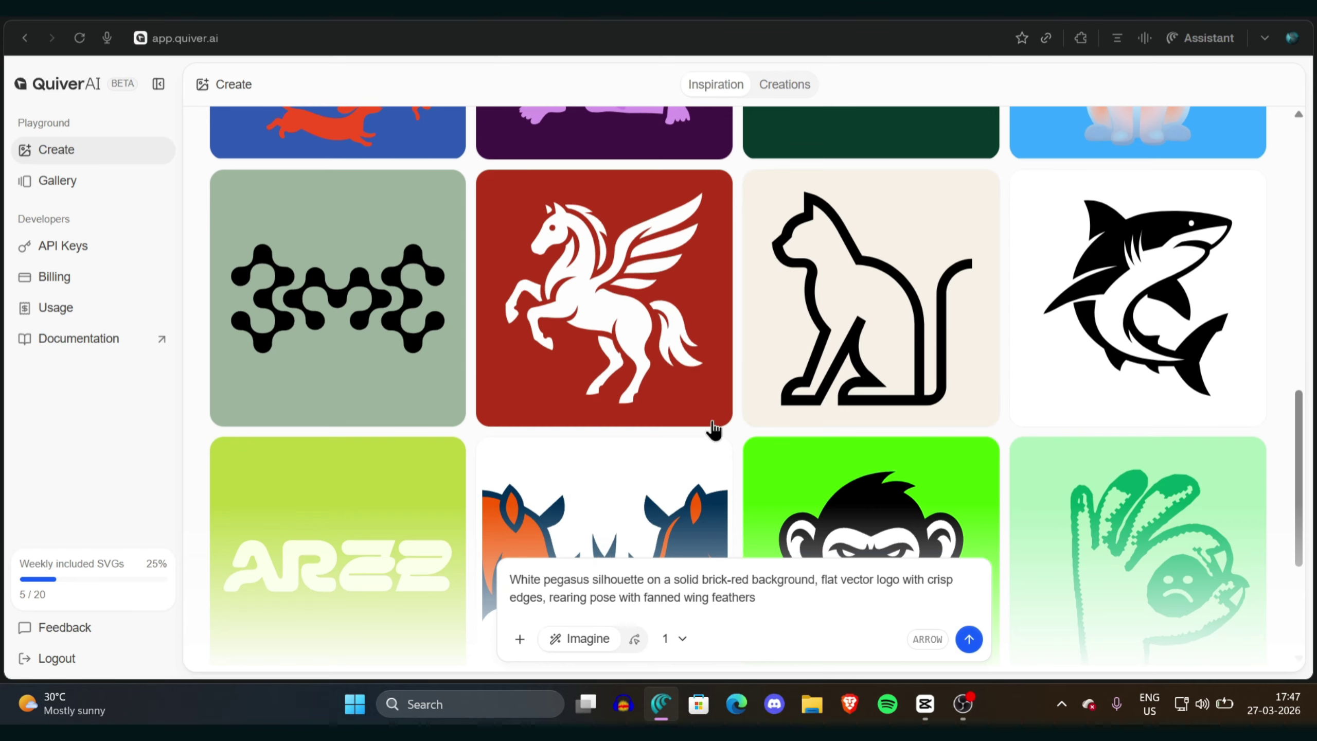
Step: Switch to ChatGPT and read the energy drink logo request and the first sections of the VoltRush prompt
{"action": "key", "text": "ctrl+Tab"}
{"action": "scroll", "coordinate": [730, 99], "scroll_direction": "up", "scroll_amount": 5}
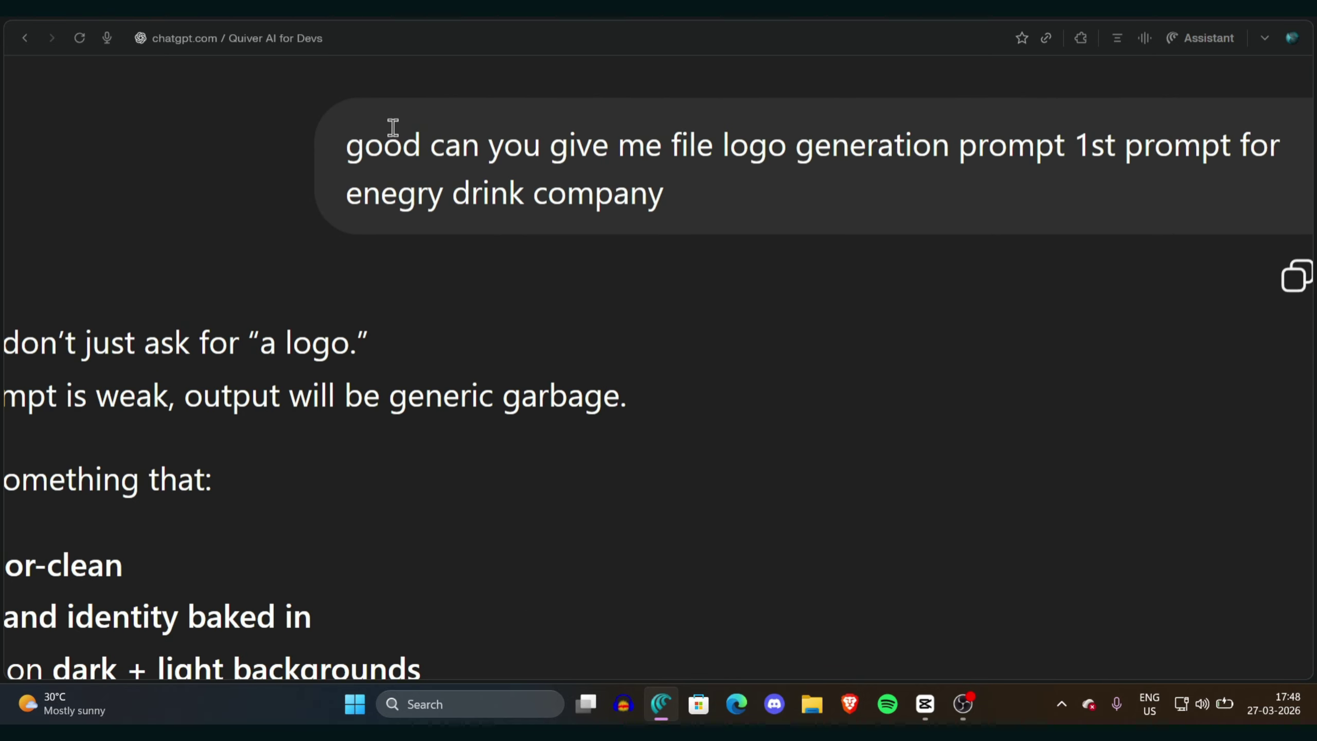
{"action": "left_click_drag", "start_coordinate": [687, 218], "coordinate": [413, 192]}
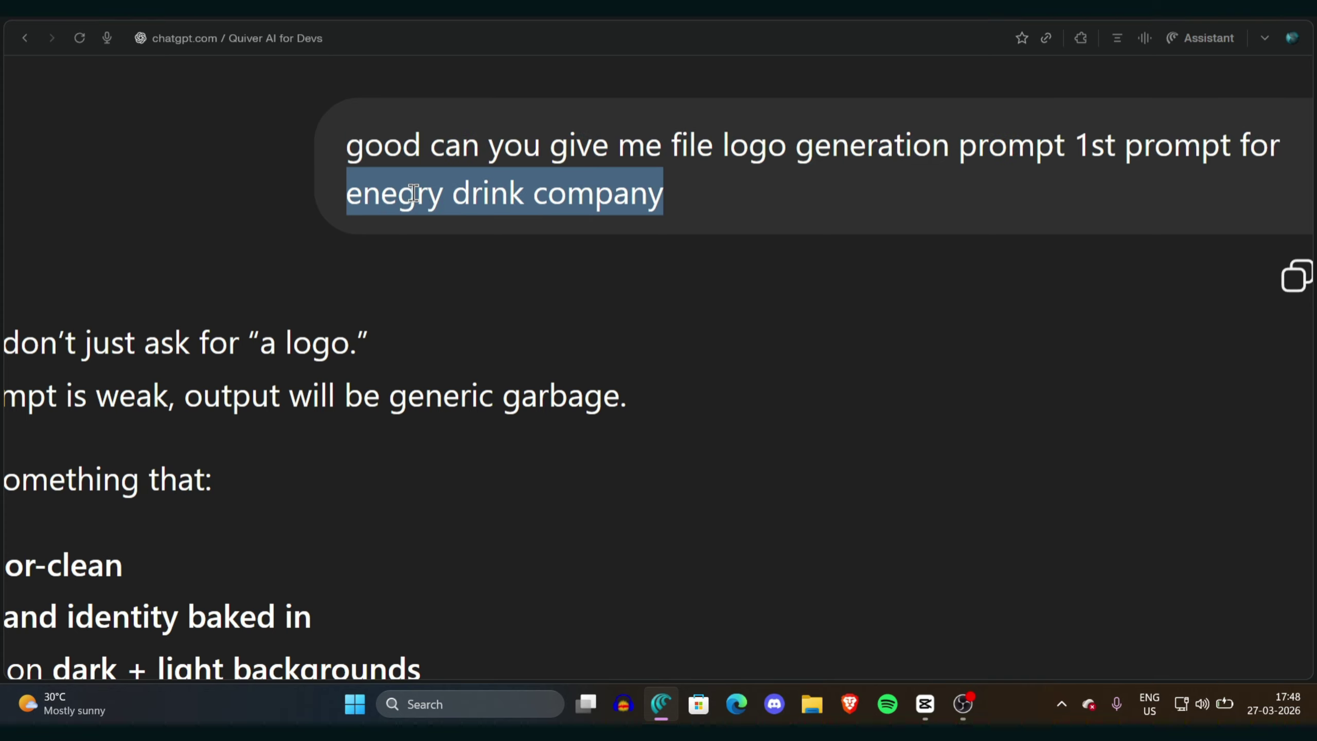
{"action": "left_click", "coordinate": [413, 193]}
{"action": "scroll", "coordinate": [413, 193], "scroll_direction": "down", "scroll_amount": 5}
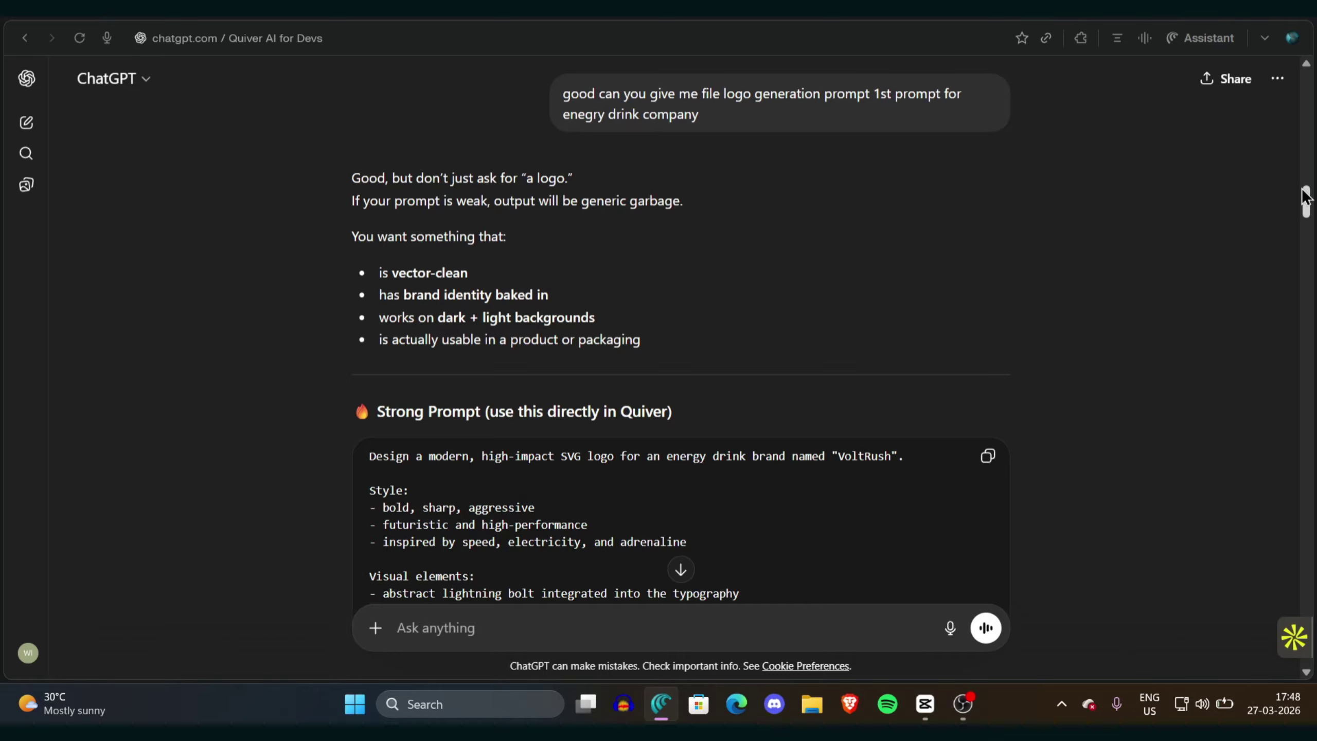
{"action": "left_click_drag", "start_coordinate": [1305, 196], "coordinate": [1308, 218]}
{"action": "key", "text": "ctrl+plus"}
{"action": "key", "text": "ctrl+plus"}
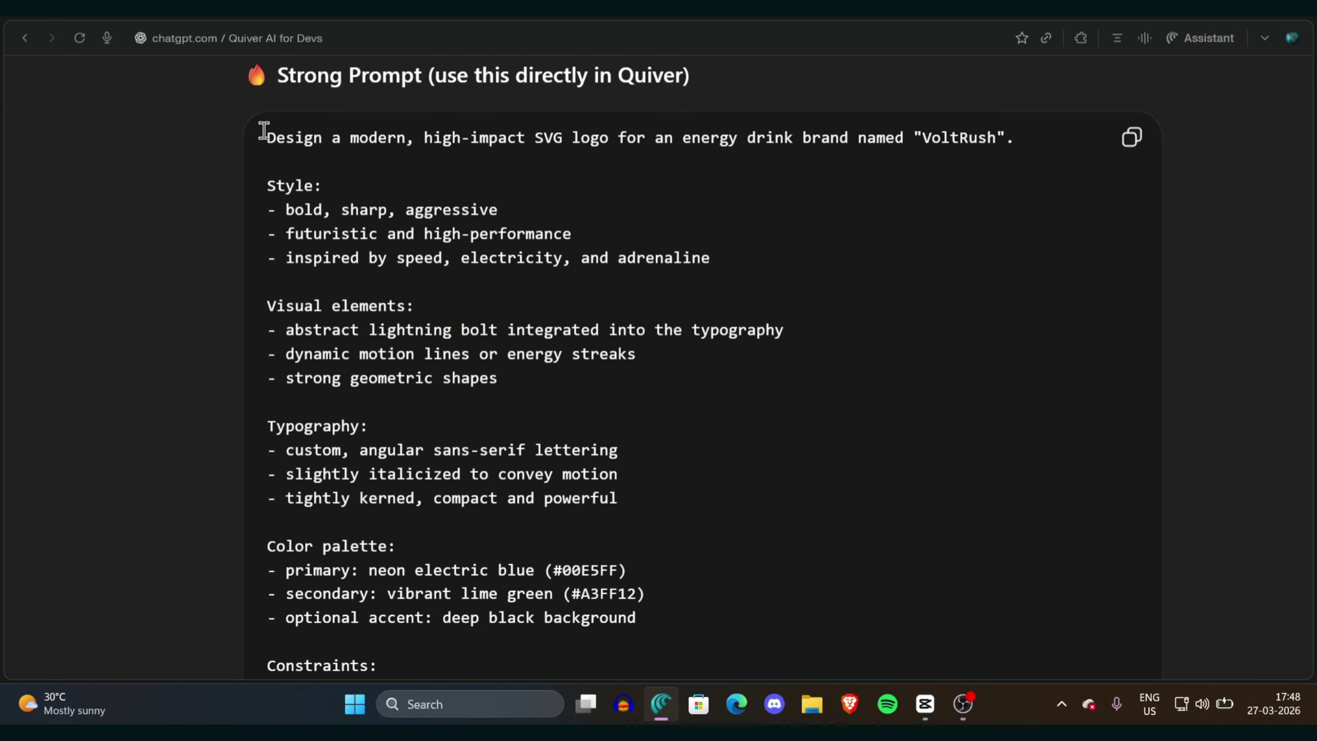
{"action": "left_click_drag", "start_coordinate": [266, 143], "coordinate": [735, 404]}
{"action": "left_click", "coordinate": [735, 404]}
{"action": "key", "text": "ctrl+minus"}
{"action": "key", "text": "ctrl+minus"}
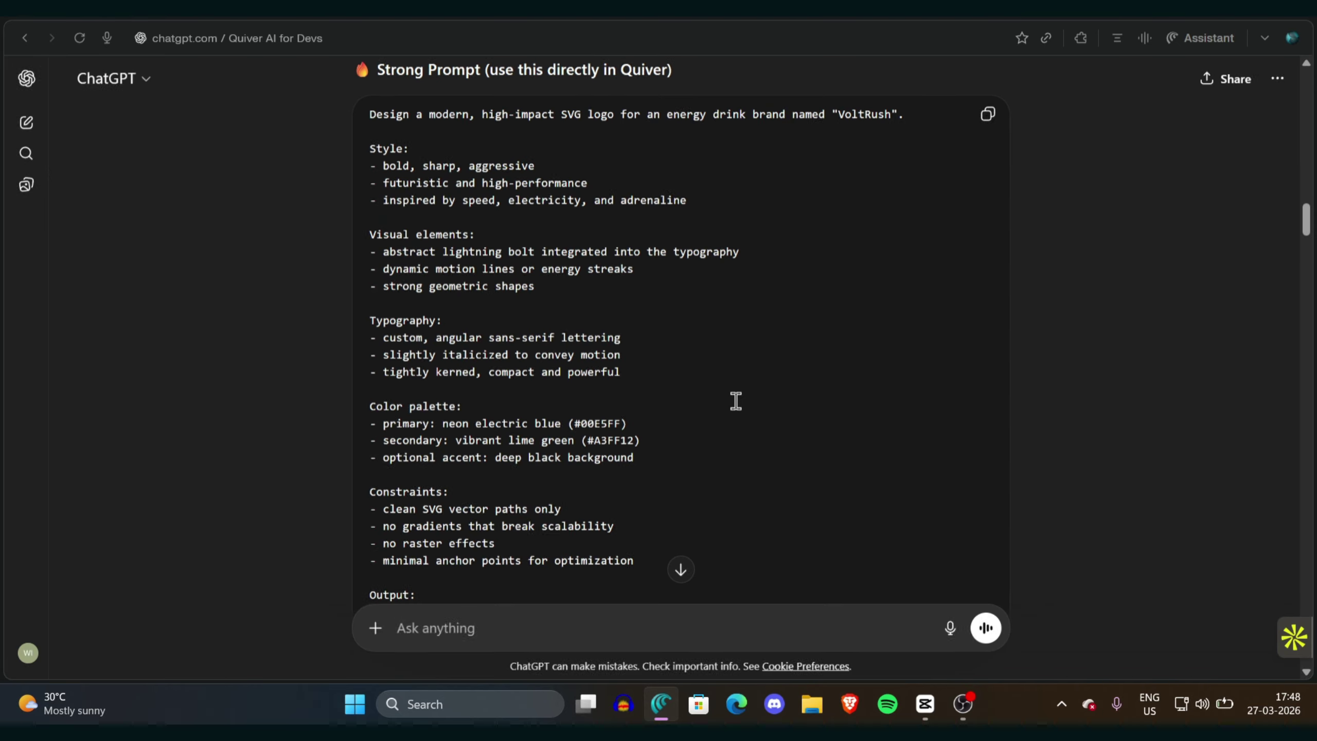
Step: Read through the VoltRush prompt's style, visual elements, typography, color palette and constraints sections
{"action": "scroll", "coordinate": [736, 401], "scroll_direction": "down", "scroll_amount": 1}
{"action": "key", "text": "ctrl+plus"}
{"action": "key", "text": "ctrl+plus"}
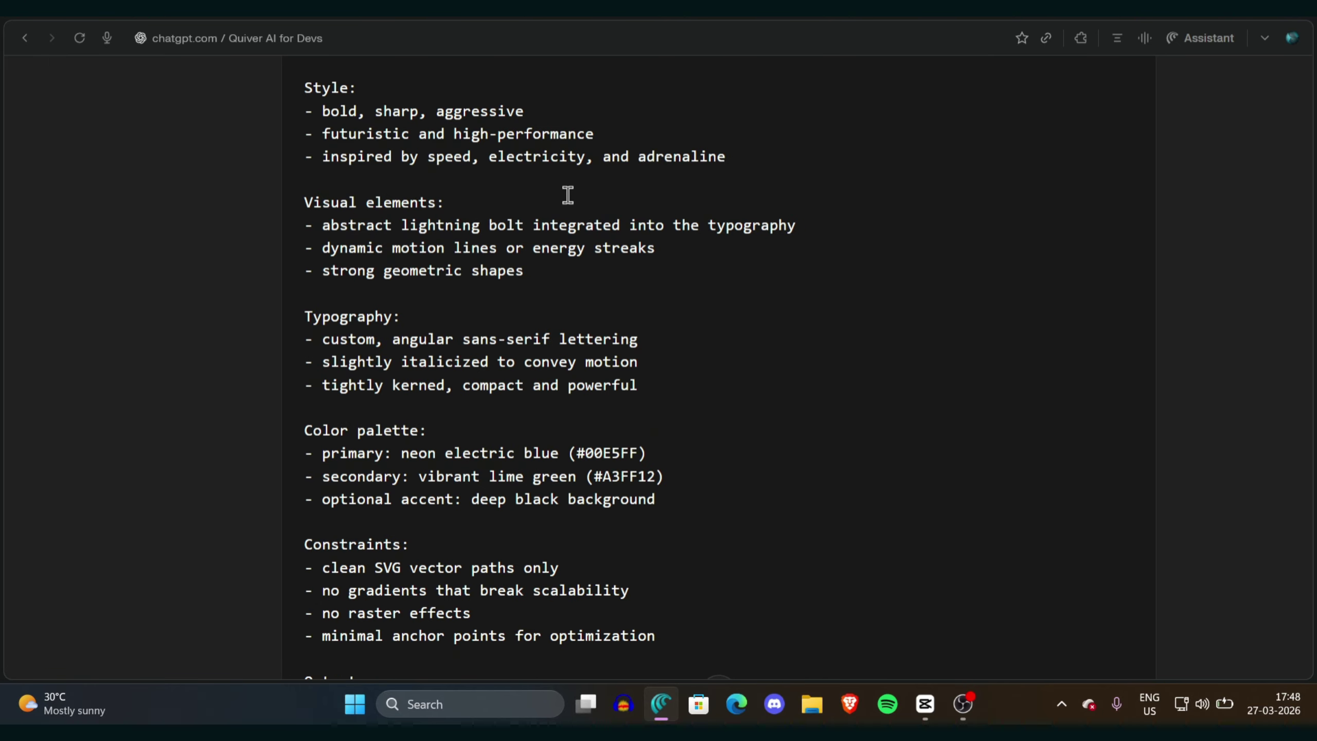
{"action": "key", "text": "ctrl+minus"}
{"action": "key", "text": "ctrl+minus"}
{"action": "left_click_drag", "start_coordinate": [354, 80], "coordinate": [500, 230]}
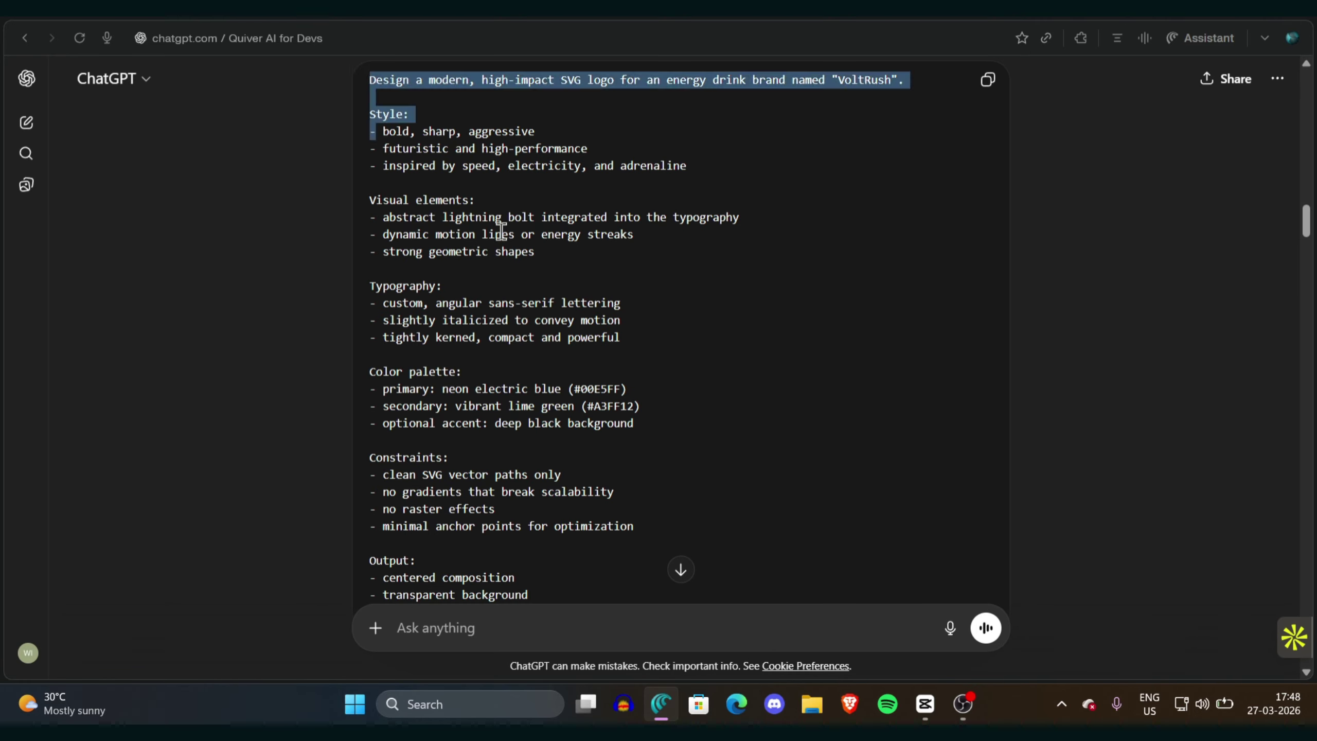
{"action": "left_click", "coordinate": [500, 230]}
{"action": "scroll", "coordinate": [755, 270], "scroll_direction": "up", "scroll_amount": 4}
{"action": "left_click_drag", "start_coordinate": [370, 282], "coordinate": [670, 421]}
{"action": "scroll", "coordinate": [672, 421], "scroll_direction": "down", "scroll_amount": 4}
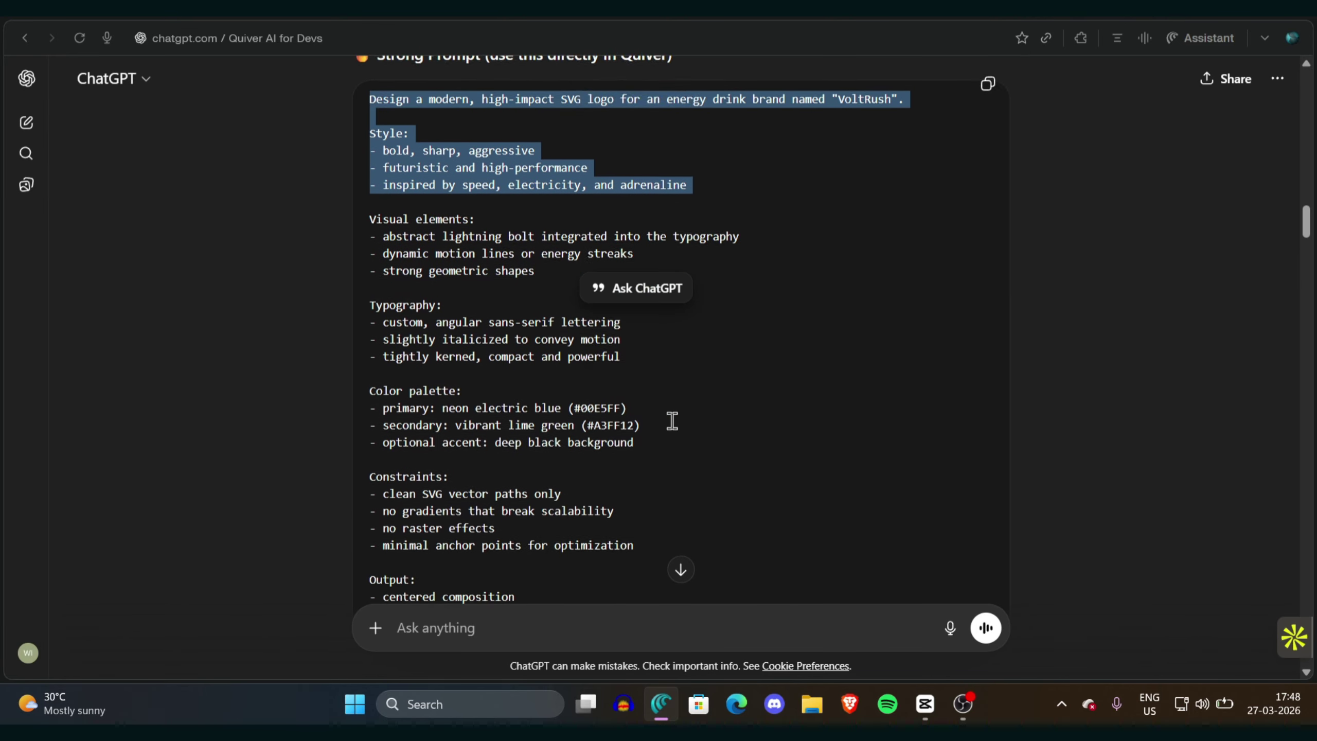
{"action": "scroll", "coordinate": [672, 421], "scroll_direction": "up", "scroll_amount": 1}
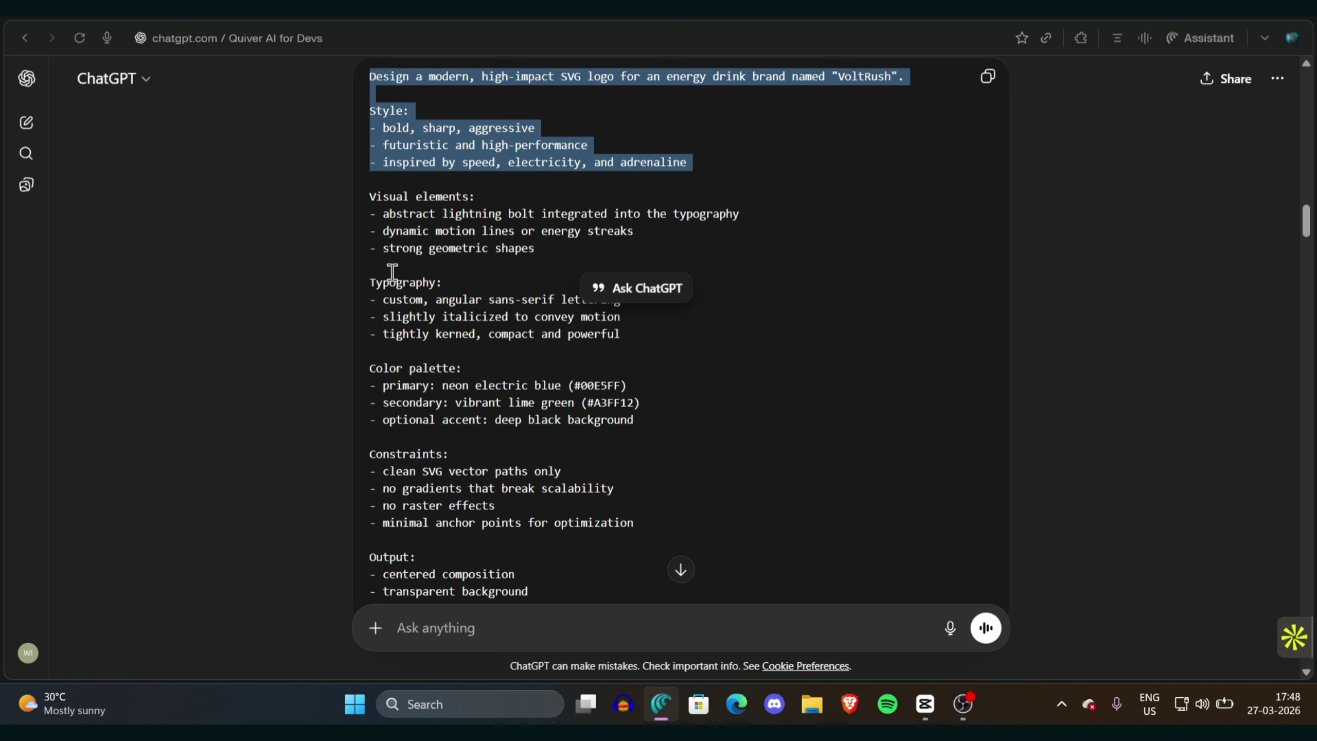
{"action": "left_click_drag", "start_coordinate": [392, 272], "coordinate": [653, 518]}
{"action": "left_click", "coordinate": [653, 517]}
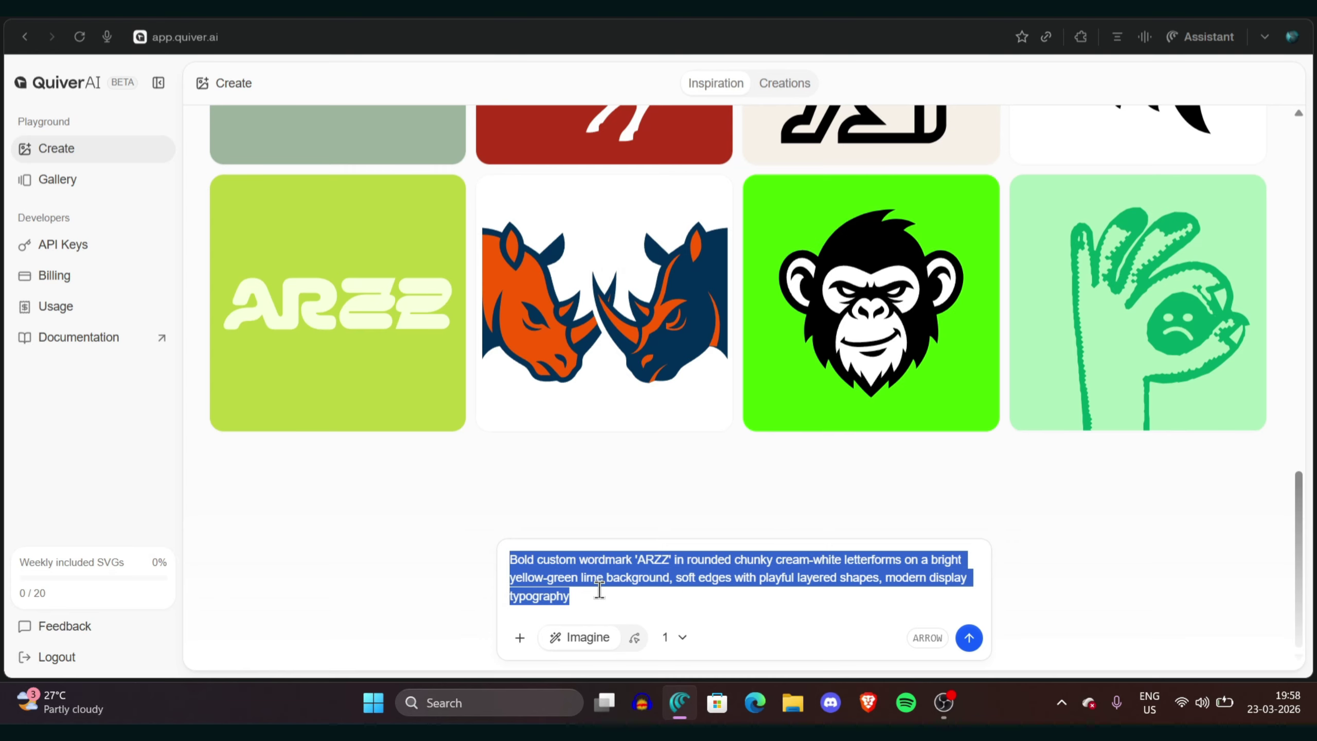
Step: In QuiverAI, replace the example prompt with the copied VoltRush energy drink SVG logo prompt and review it from its first line
{"action": "key", "text": "ctrl+v"}
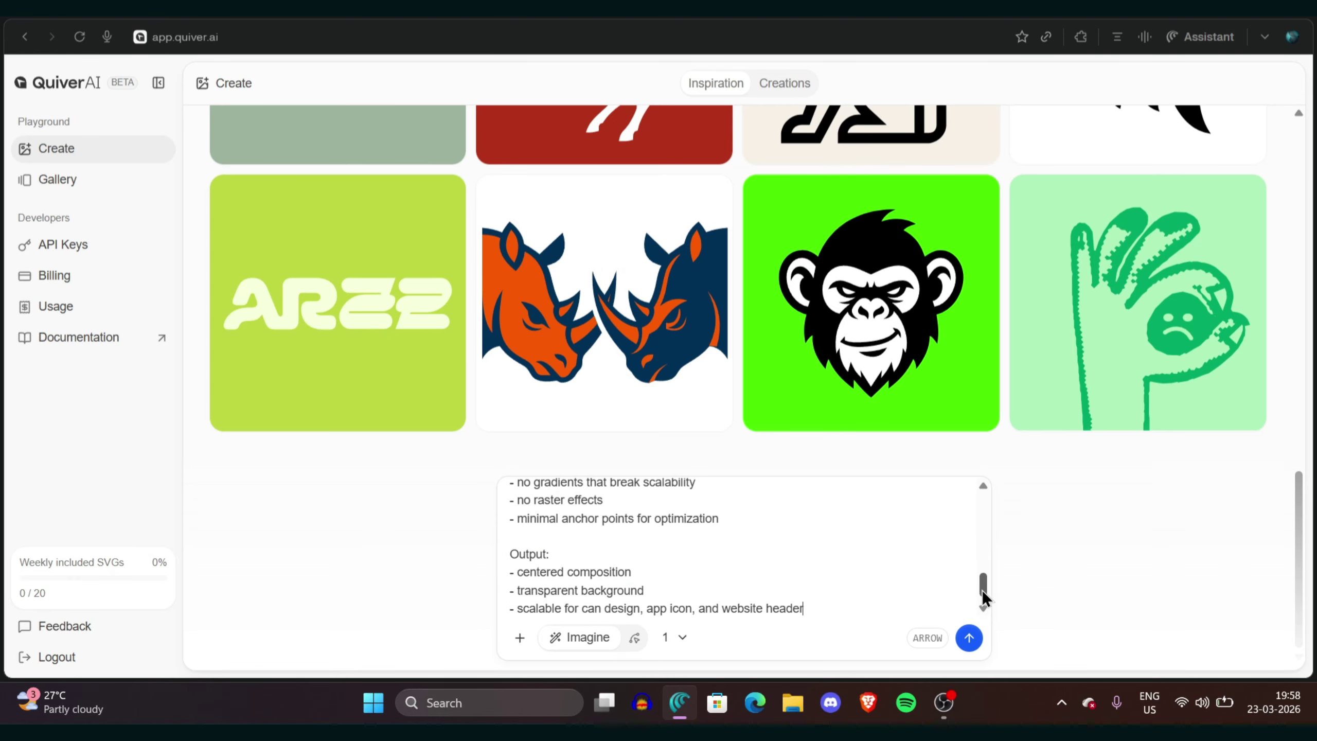
{"action": "left_click_drag", "start_coordinate": [982, 590], "coordinate": [986, 505]}
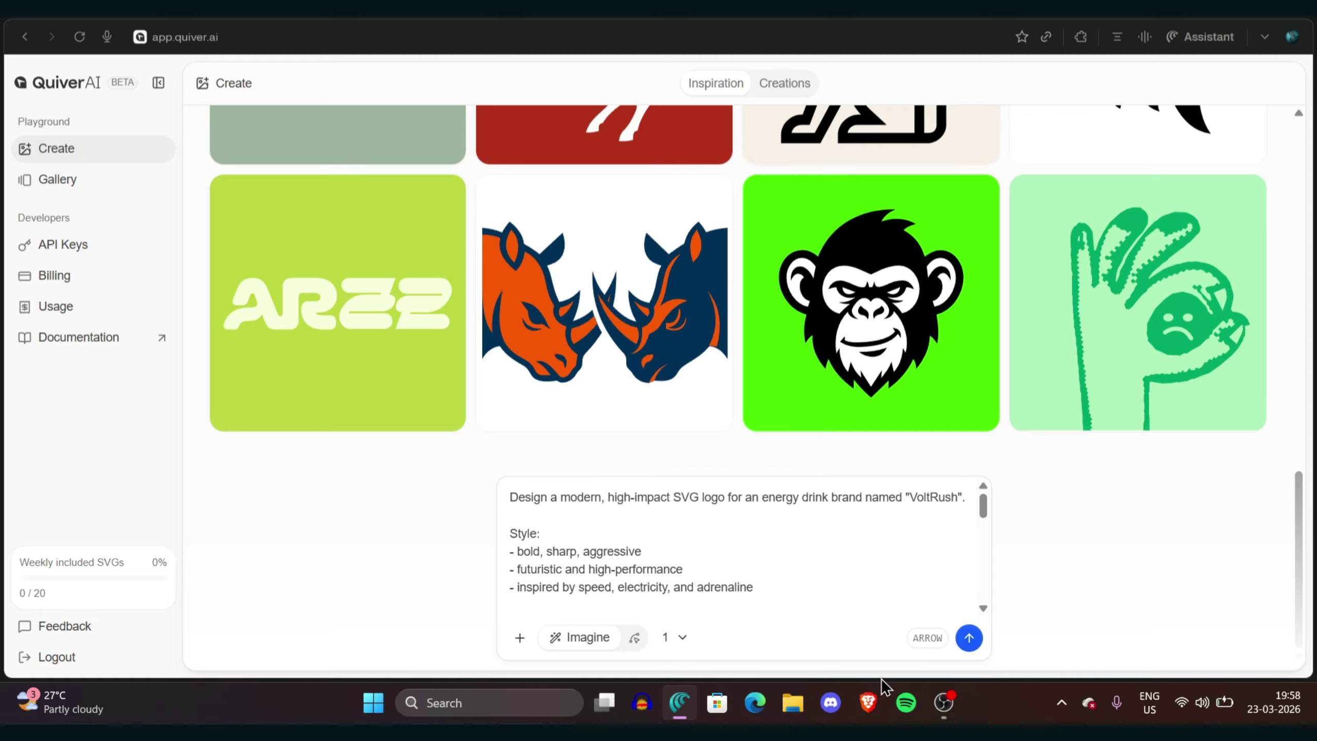
{"action": "scroll", "coordinate": [881, 679], "scroll_direction": "up", "scroll_amount": 5}
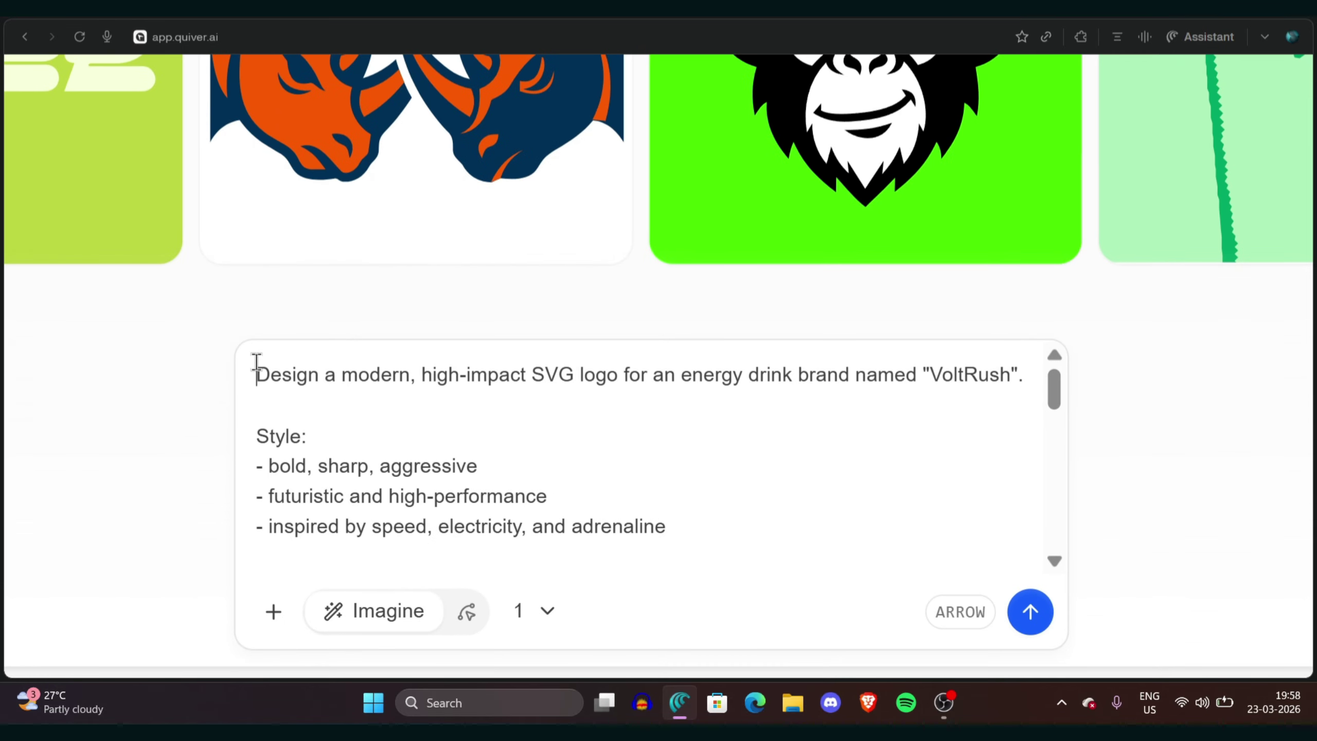
{"action": "left_click_drag", "start_coordinate": [256, 362], "coordinate": [806, 398]}
{"action": "left_click_drag", "start_coordinate": [1053, 387], "coordinate": [1076, 541]}
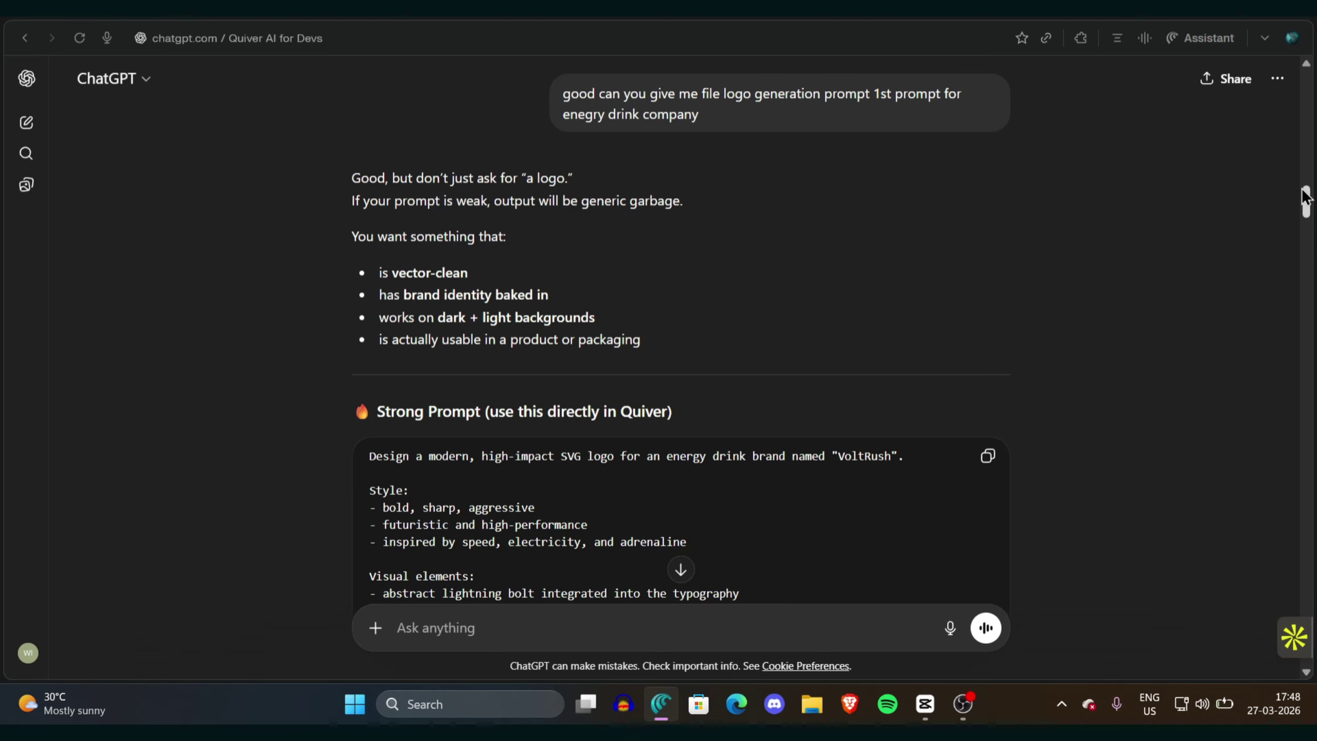
Step: Return to ChatGPT and examine how the VoltRush prompt is structured, from the brand description and style to the constraints
{"action": "left_click_drag", "start_coordinate": [1305, 197], "coordinate": [1308, 218]}
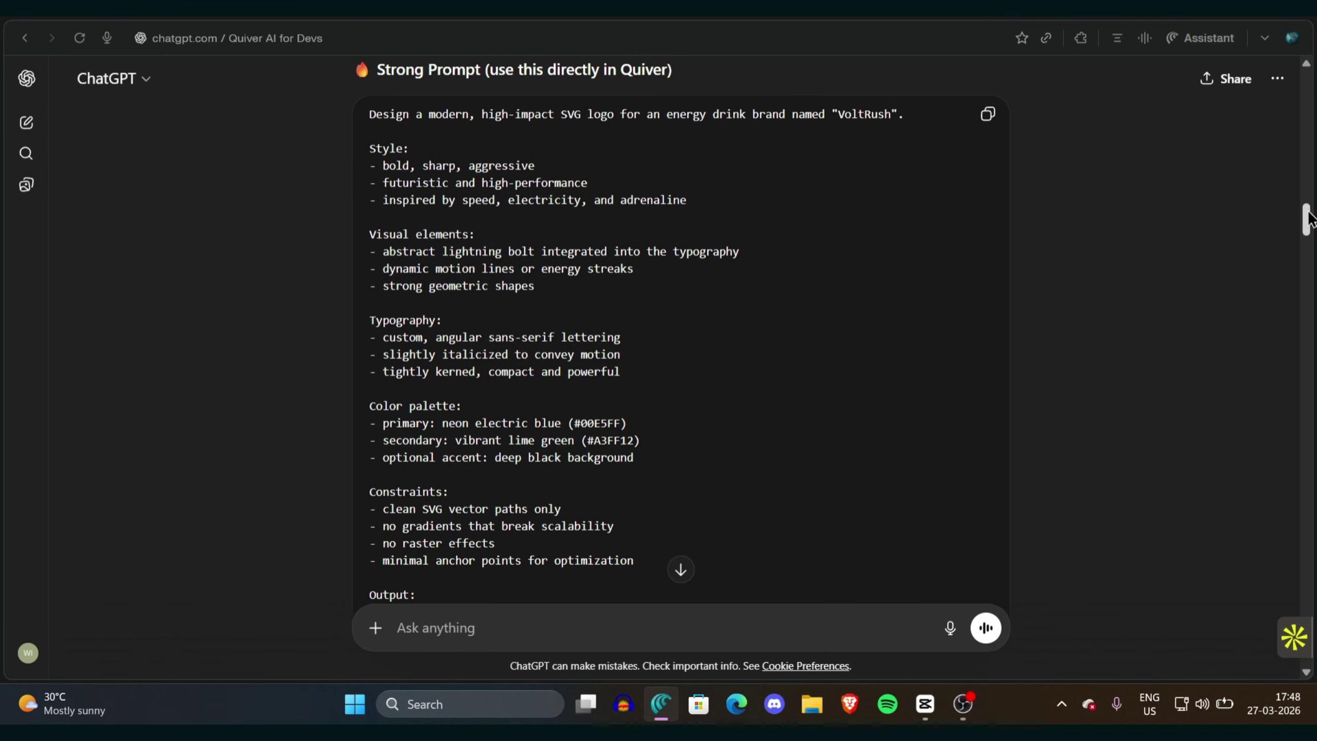
{"action": "key", "text": "ctrl+plus"}
{"action": "key", "text": "ctrl+plus"}
{"action": "key", "text": "ctrl+plus"}
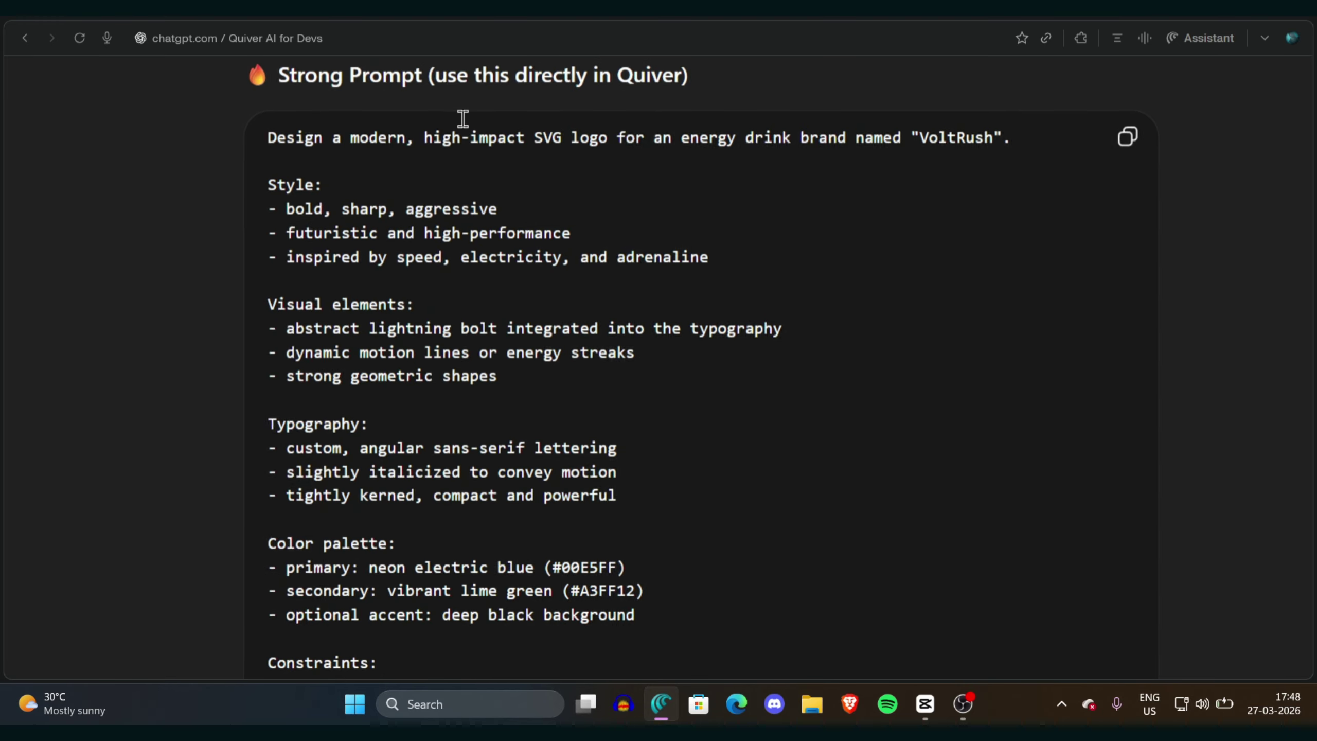
{"action": "left_click_drag", "start_coordinate": [261, 134], "coordinate": [736, 400]}
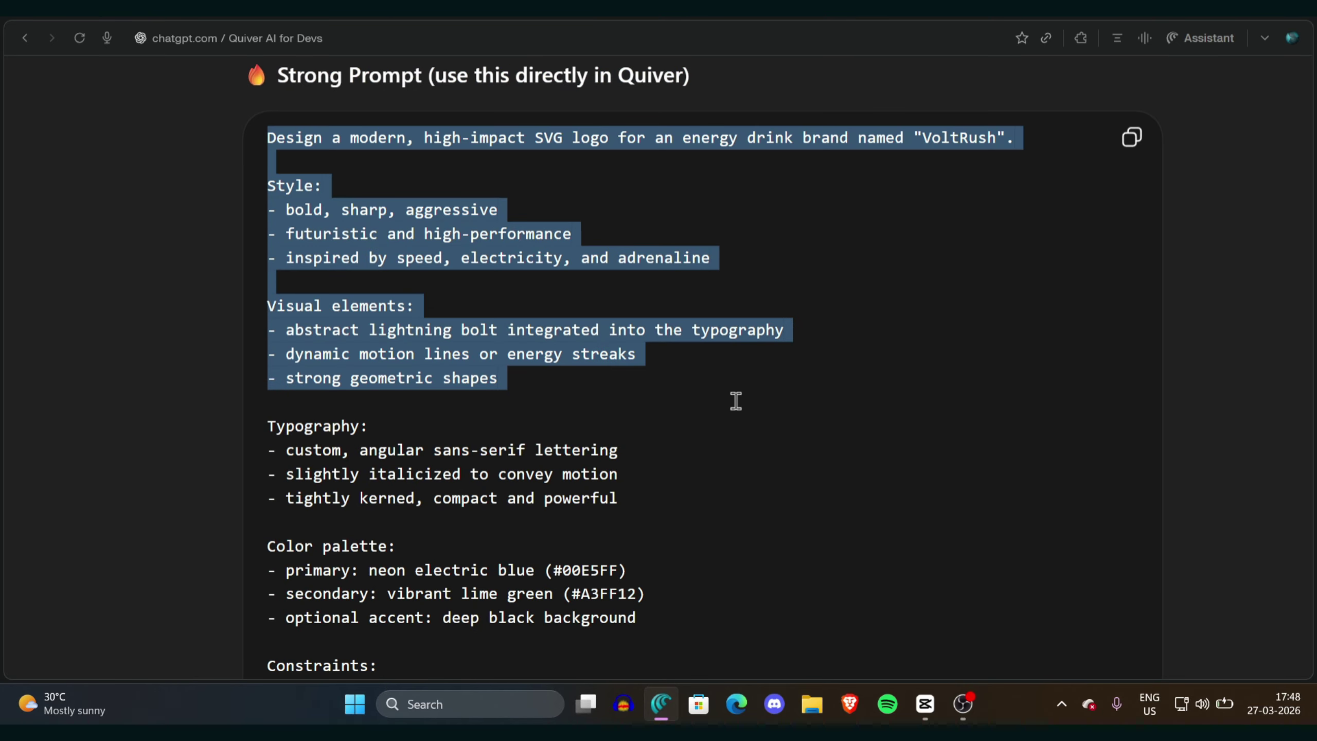
{"action": "left_click", "coordinate": [736, 401]}
{"action": "key", "text": "ctrl+minus"}
{"action": "key", "text": "ctrl+minus"}
{"action": "key", "text": "ctrl+minus"}
{"action": "scroll", "coordinate": [735, 401], "scroll_direction": "down", "scroll_amount": 1}
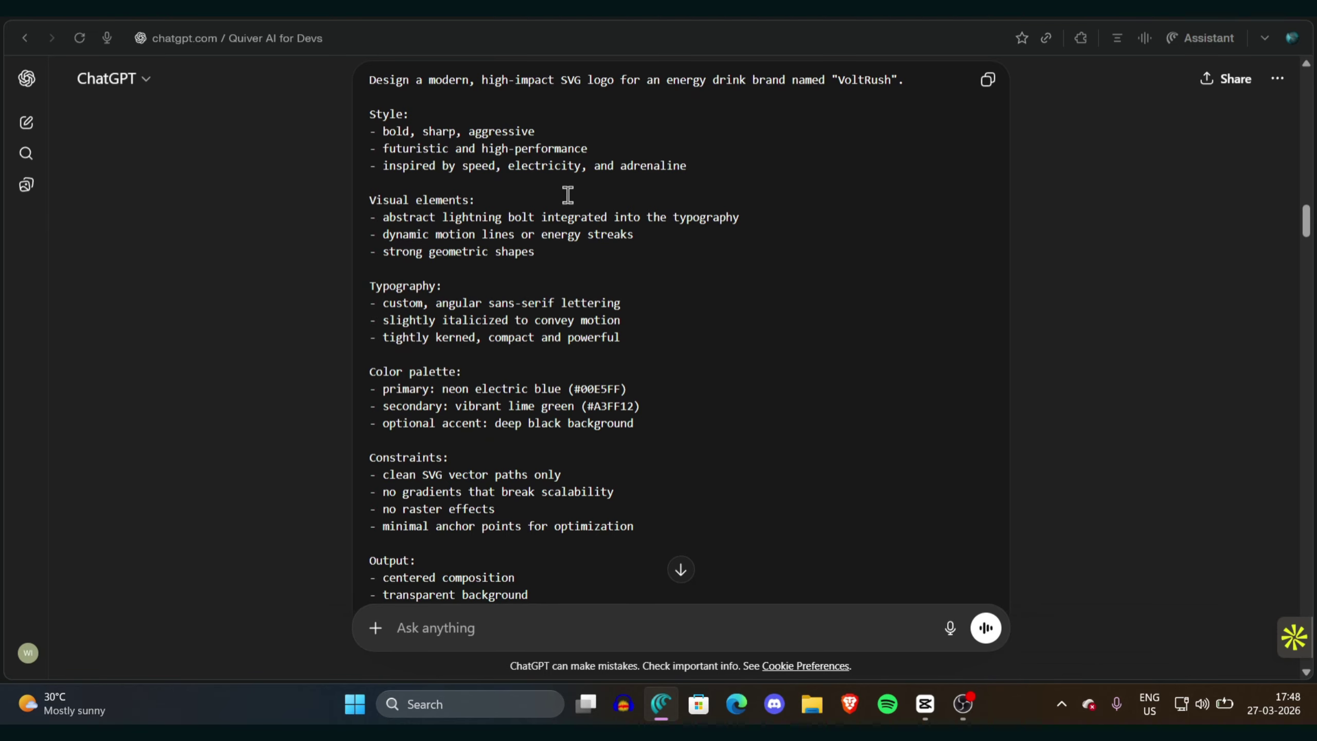
{"action": "scroll", "coordinate": [568, 195], "scroll_direction": "up", "scroll_amount": 3}
{"action": "scroll", "coordinate": [568, 195], "scroll_direction": "down", "scroll_amount": 3}
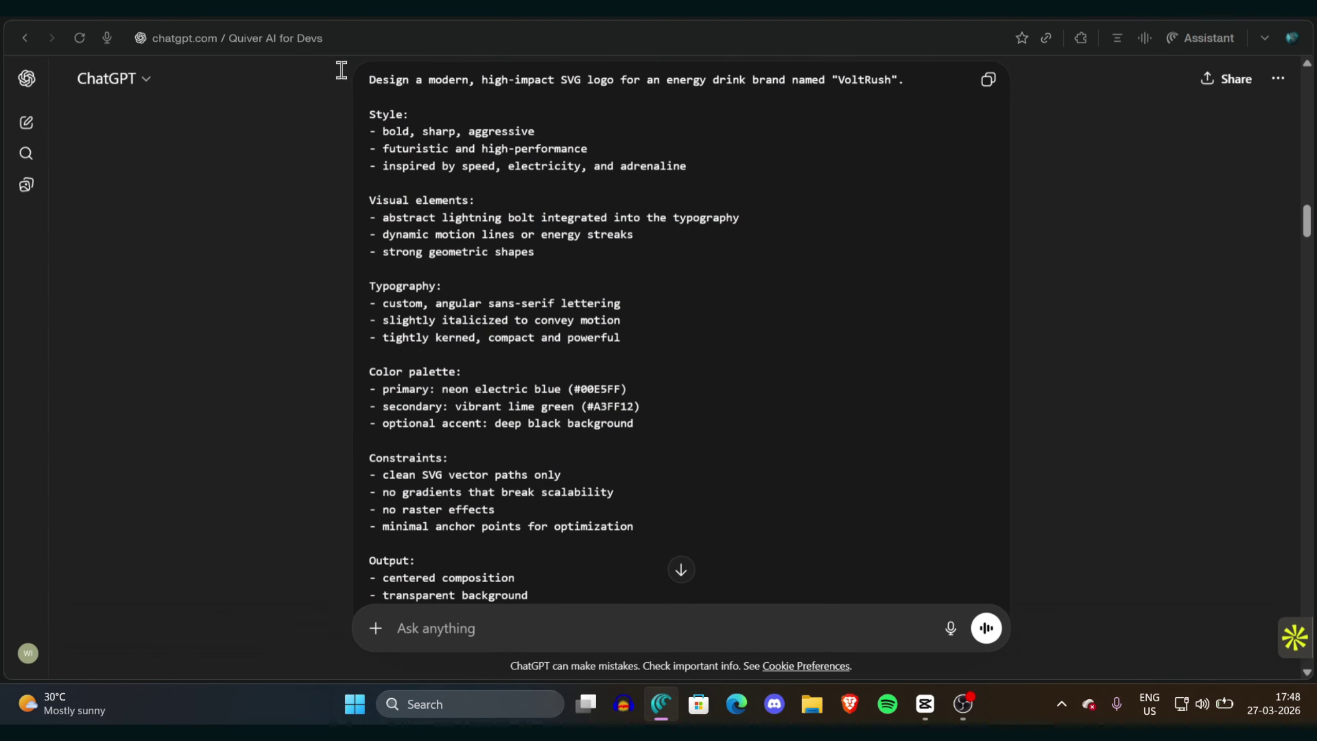
{"action": "left_click_drag", "start_coordinate": [340, 69], "coordinate": [672, 420]}
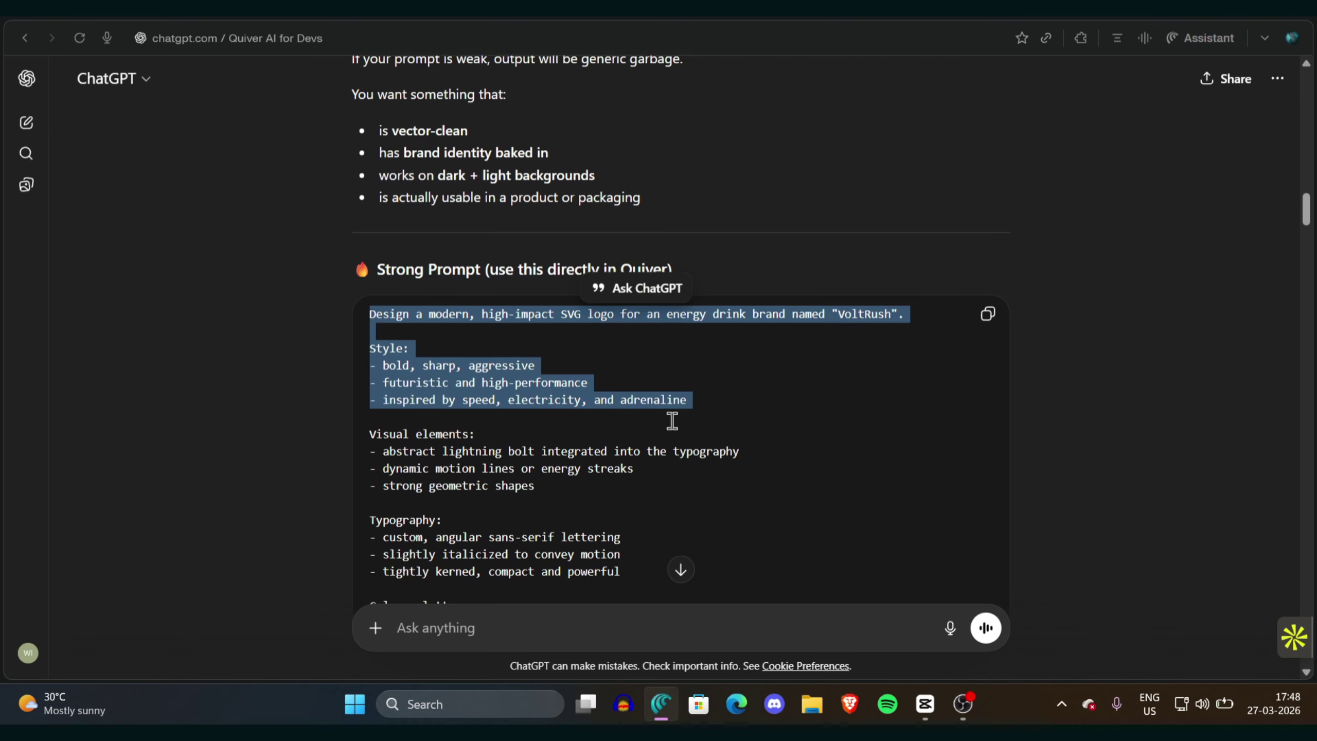
{"action": "scroll", "coordinate": [672, 420], "scroll_direction": "down", "scroll_amount": 5}
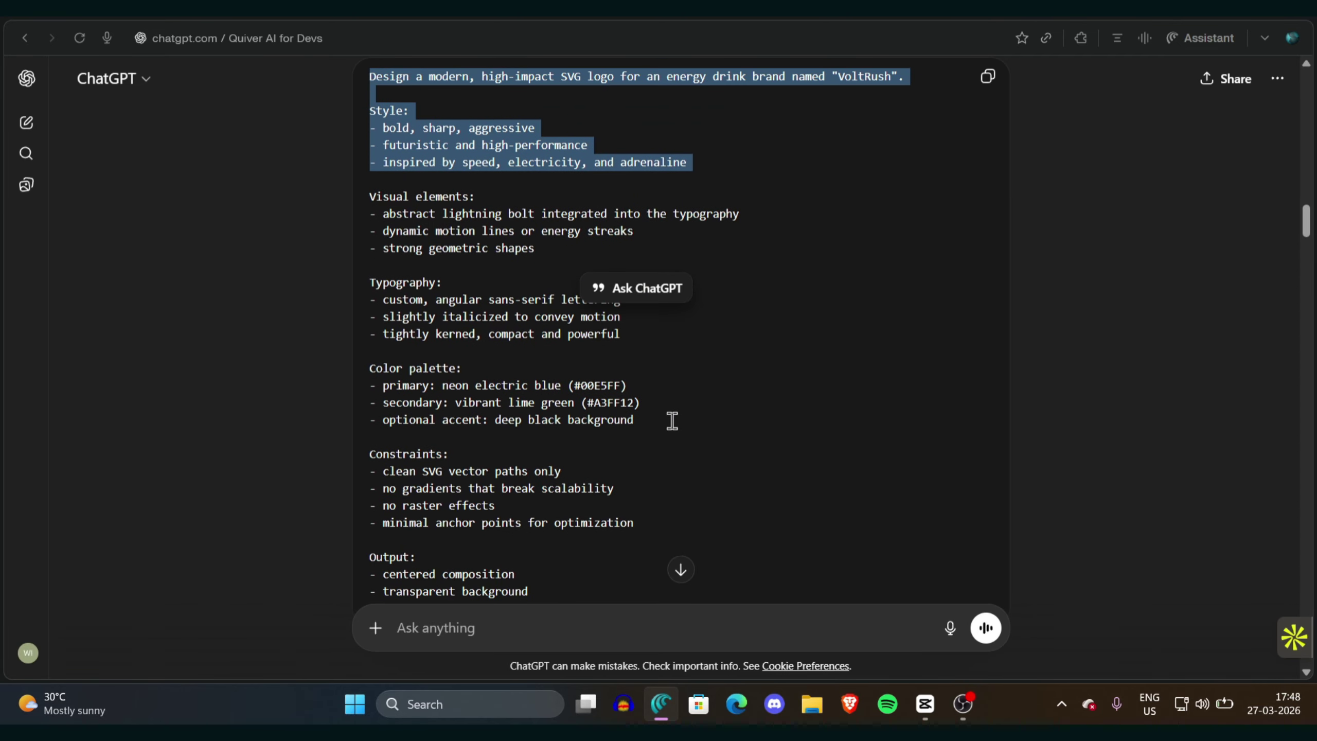
{"action": "left_click_drag", "start_coordinate": [393, 274], "coordinate": [653, 518]}
{"action": "left_click", "coordinate": [1121, 306]}
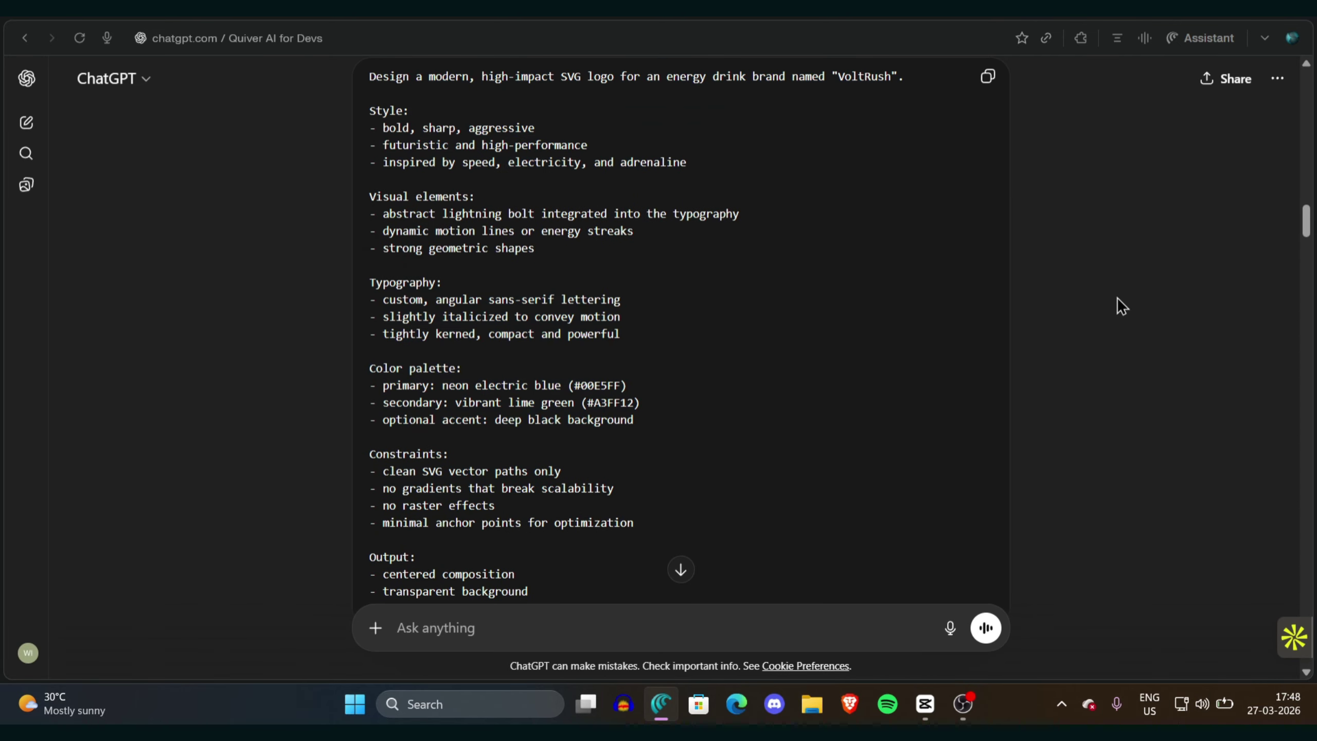
Step: Examine the full VoltRush prompt again down to its output requirements, comparing the visual, typography, color and constraint sections
{"action": "mouse_move", "coordinate": [1309, 218]}
{"action": "left_mouse_down"}
{"action": "mouse_move", "coordinate": [1311, 231]}
{"action": "mouse_move", "coordinate": [1313, 221]}
{"action": "left_mouse_up"}
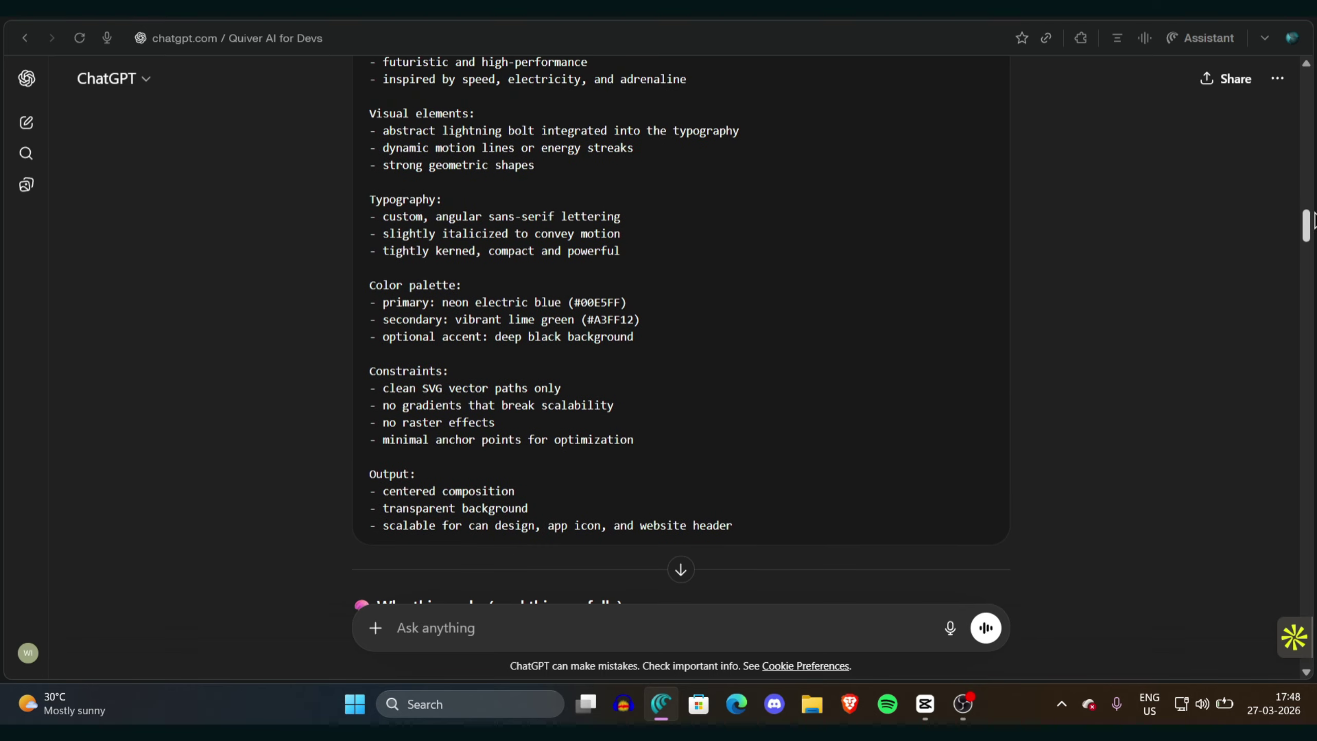
{"action": "left_click_drag", "start_coordinate": [373, 145], "coordinate": [808, 435]}
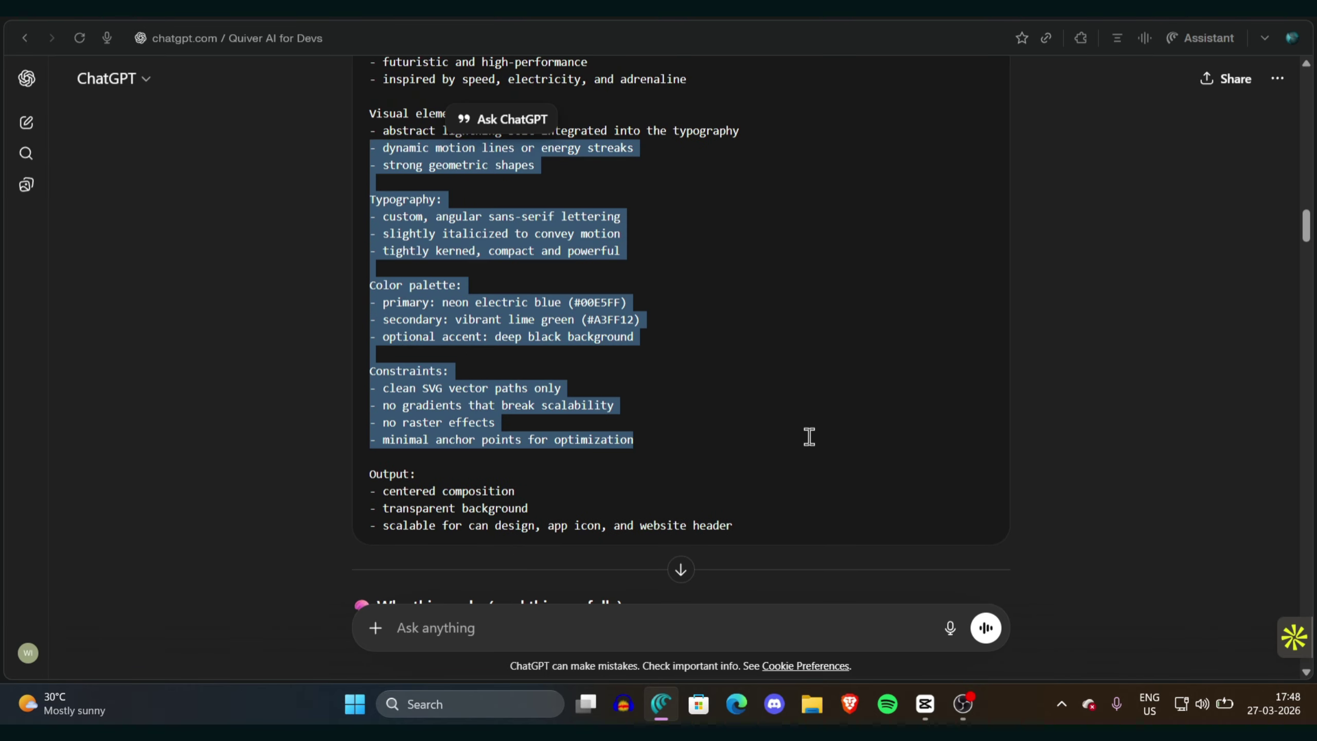
{"action": "left_click", "coordinate": [979, 372]}
{"action": "left_click_drag", "start_coordinate": [1310, 226], "coordinate": [1310, 221]}
{"action": "left_click_drag", "start_coordinate": [344, 96], "coordinate": [853, 344]}
{"action": "left_click", "coordinate": [517, 297]}
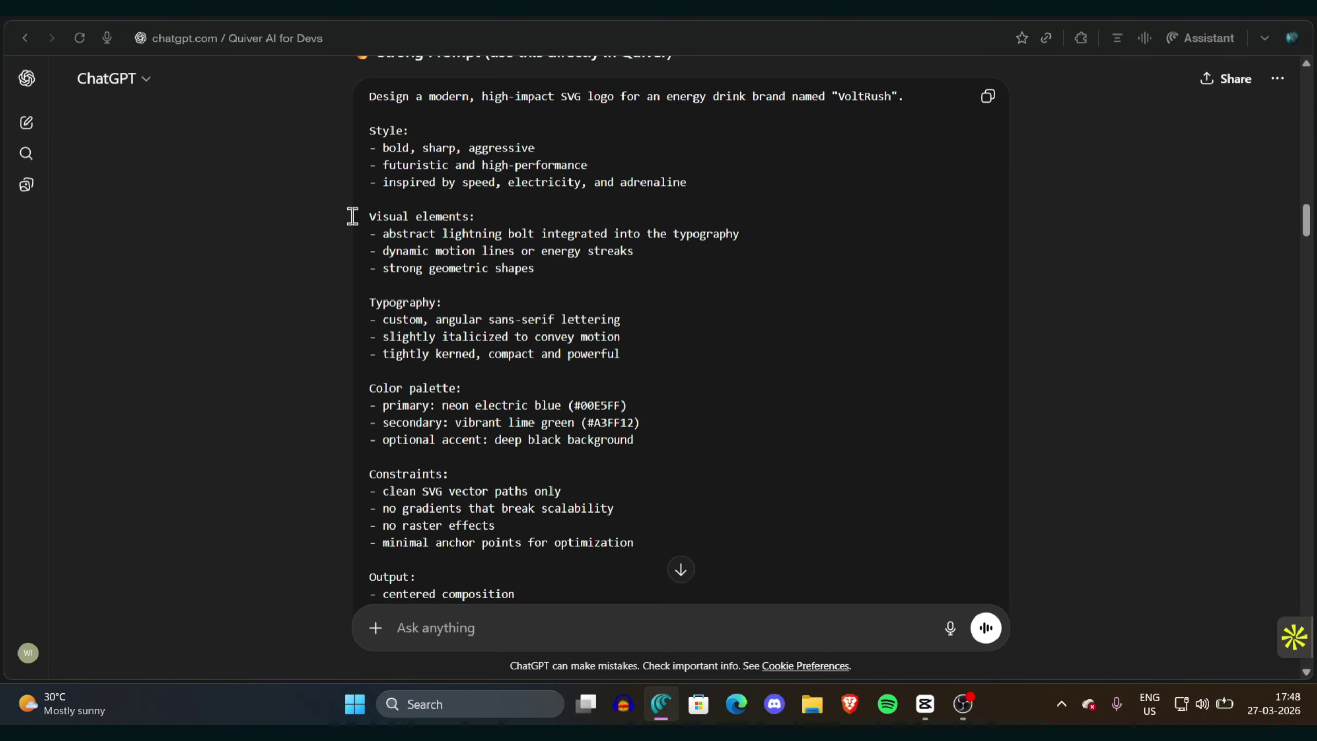
{"action": "left_click_drag", "start_coordinate": [352, 215], "coordinate": [579, 499]}
{"action": "left_click", "coordinate": [579, 499]}
{"action": "left_click_drag", "start_coordinate": [488, 542], "coordinate": [515, 461]}
{"action": "left_click", "coordinate": [514, 462]}
{"action": "left_click_drag", "start_coordinate": [369, 113], "coordinate": [672, 198]}
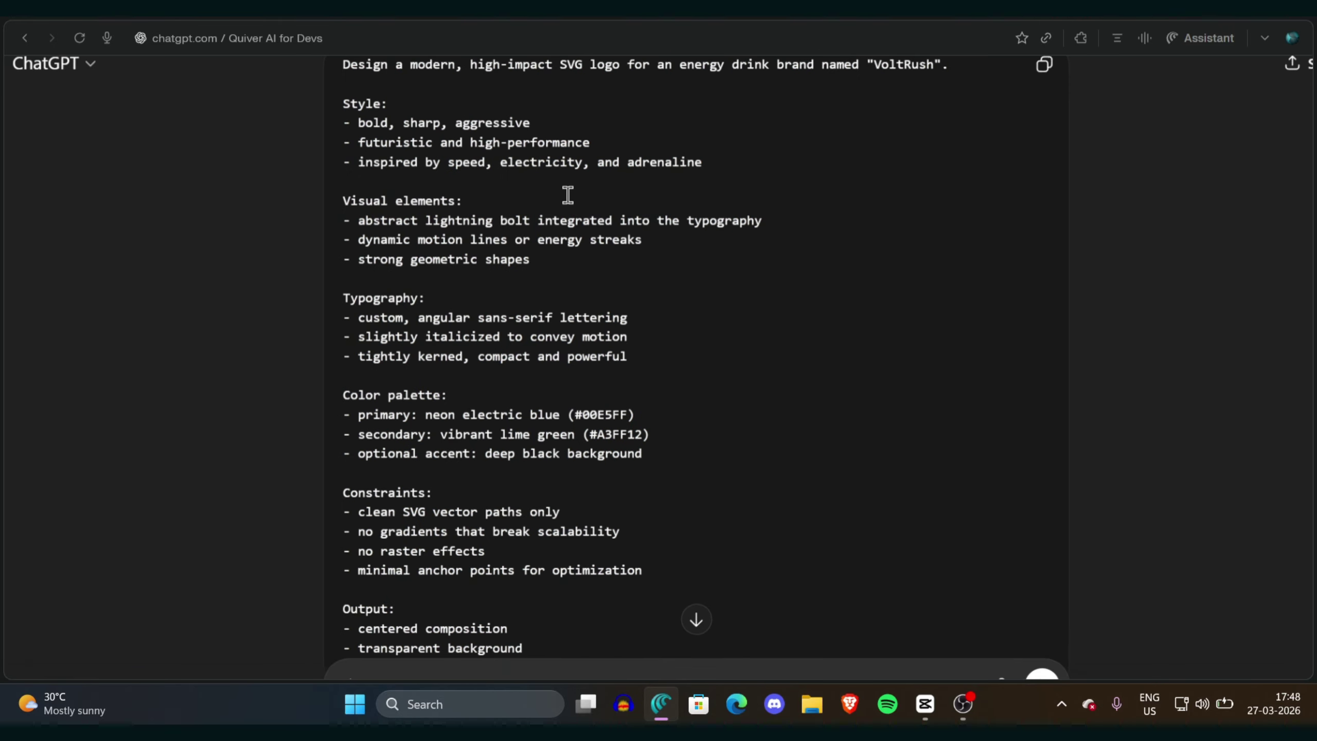
{"action": "left_click_drag", "start_coordinate": [342, 64], "coordinate": [672, 420]}
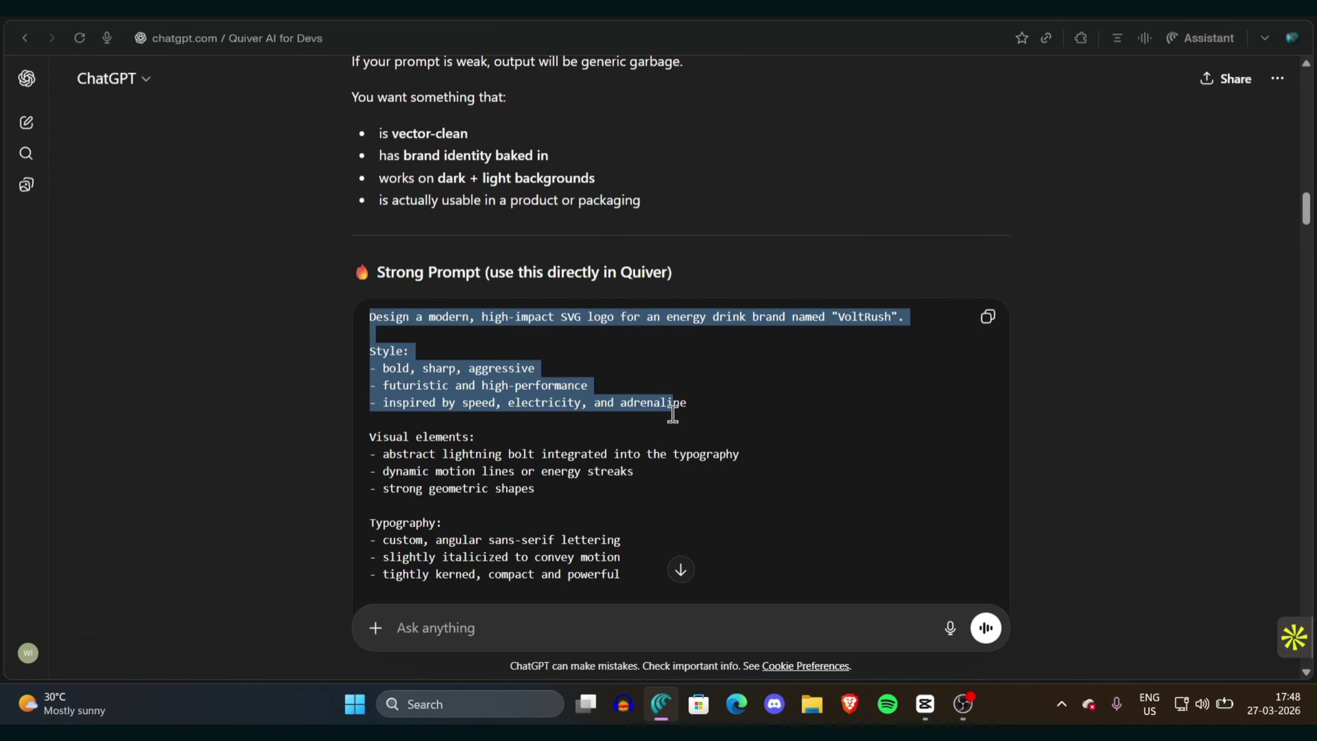
{"action": "scroll", "coordinate": [672, 421], "scroll_direction": "down", "scroll_amount": 5}
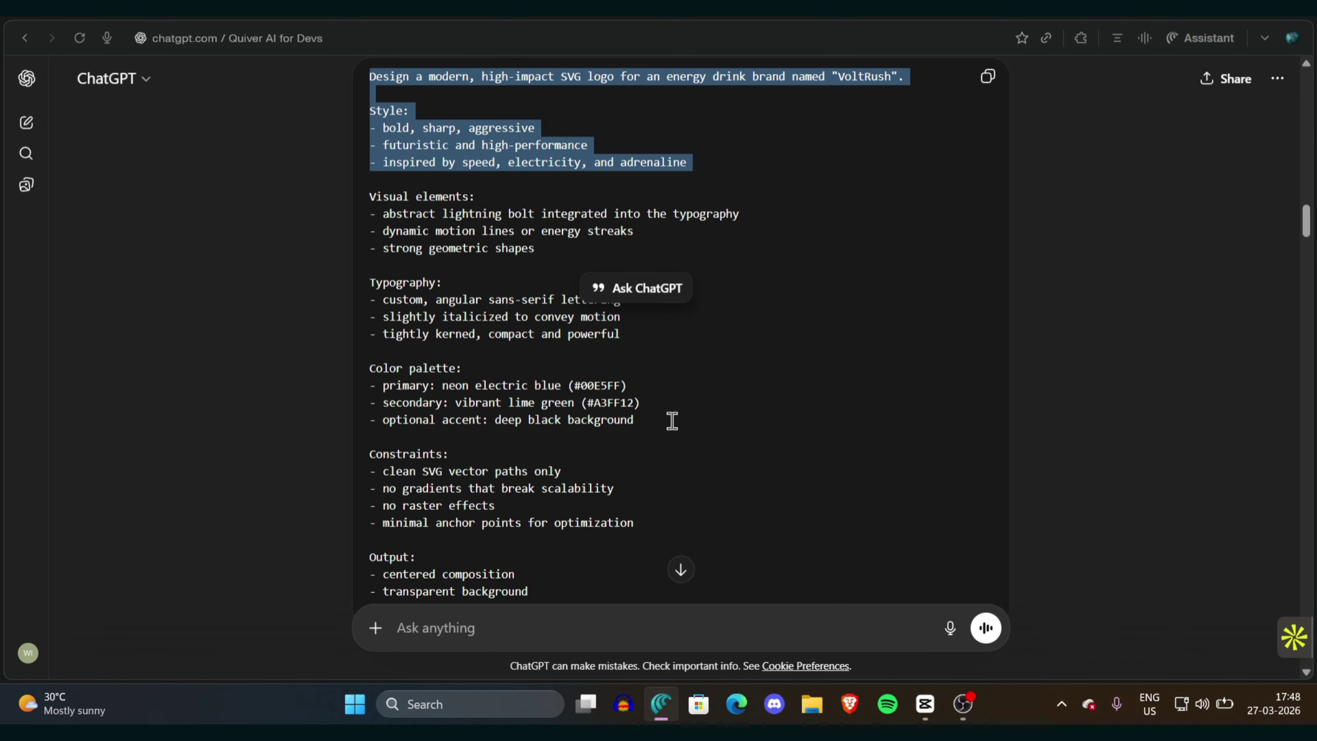
{"action": "left_click_drag", "start_coordinate": [393, 272], "coordinate": [653, 515]}
{"action": "left_click", "coordinate": [1121, 306]}
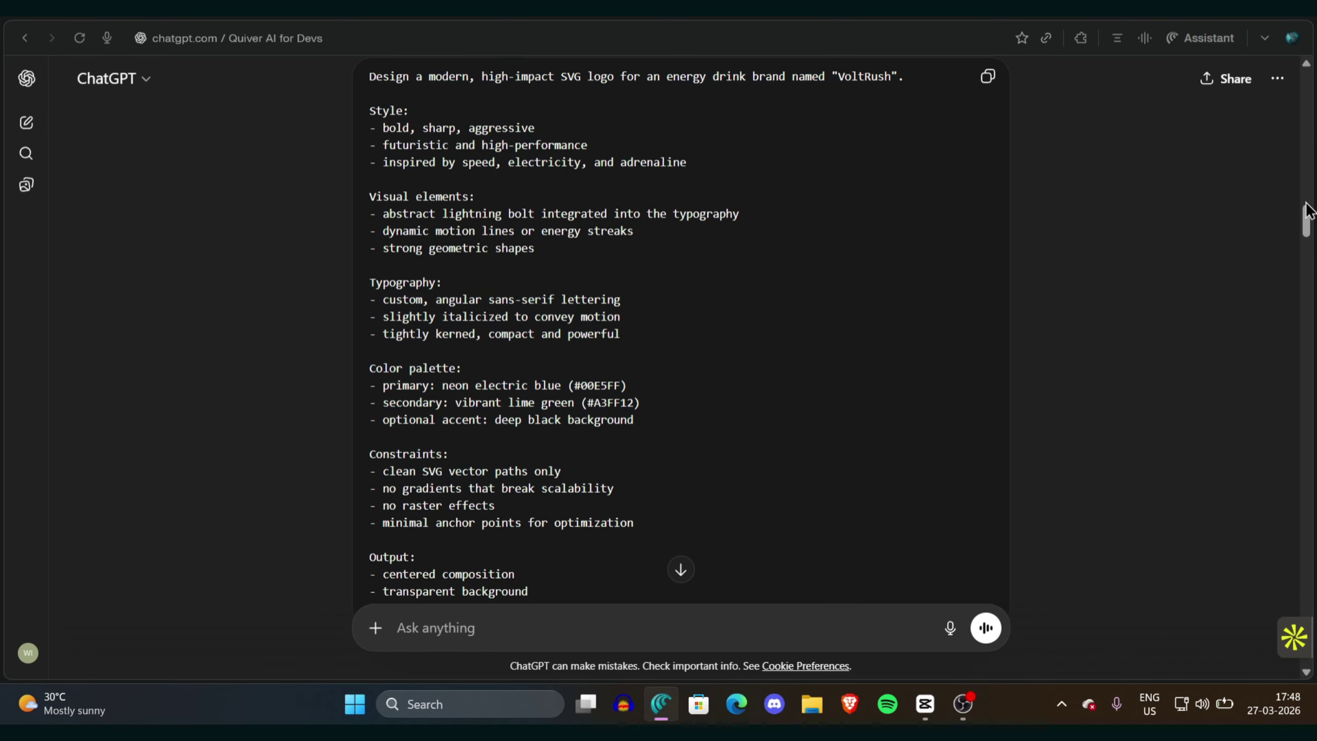
Step: Review the VoltRush prompt down to its output requirements in ChatGPT, and open the generated VoltRush logo in QuiverAI
{"action": "mouse_move", "coordinate": [1310, 218]}
{"action": "left_mouse_down"}
{"action": "mouse_move", "coordinate": [1311, 235]}
{"action": "mouse_move", "coordinate": [1312, 221]}
{"action": "left_mouse_up"}
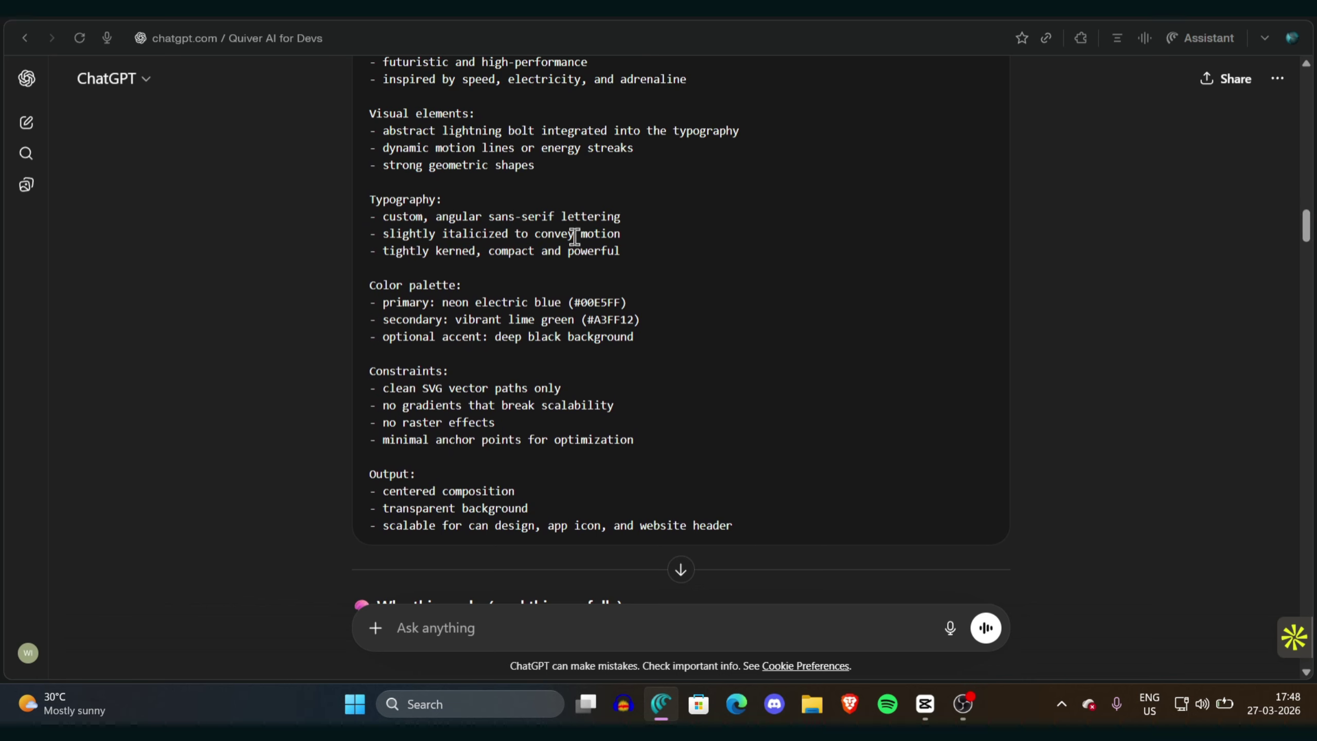
{"action": "left_click_drag", "start_coordinate": [373, 146], "coordinate": [808, 435]}
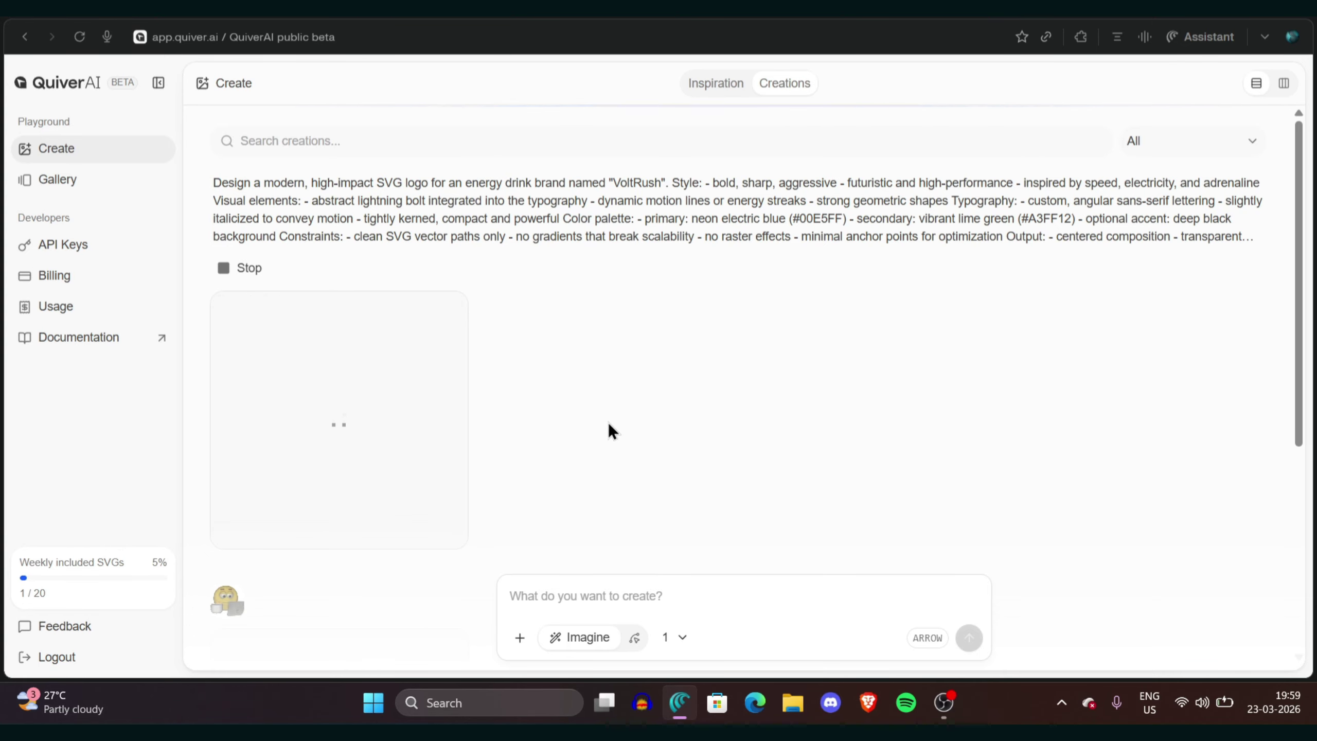
{"action": "scroll", "coordinate": [522, 515], "scroll_direction": "up", "scroll_amount": 5}
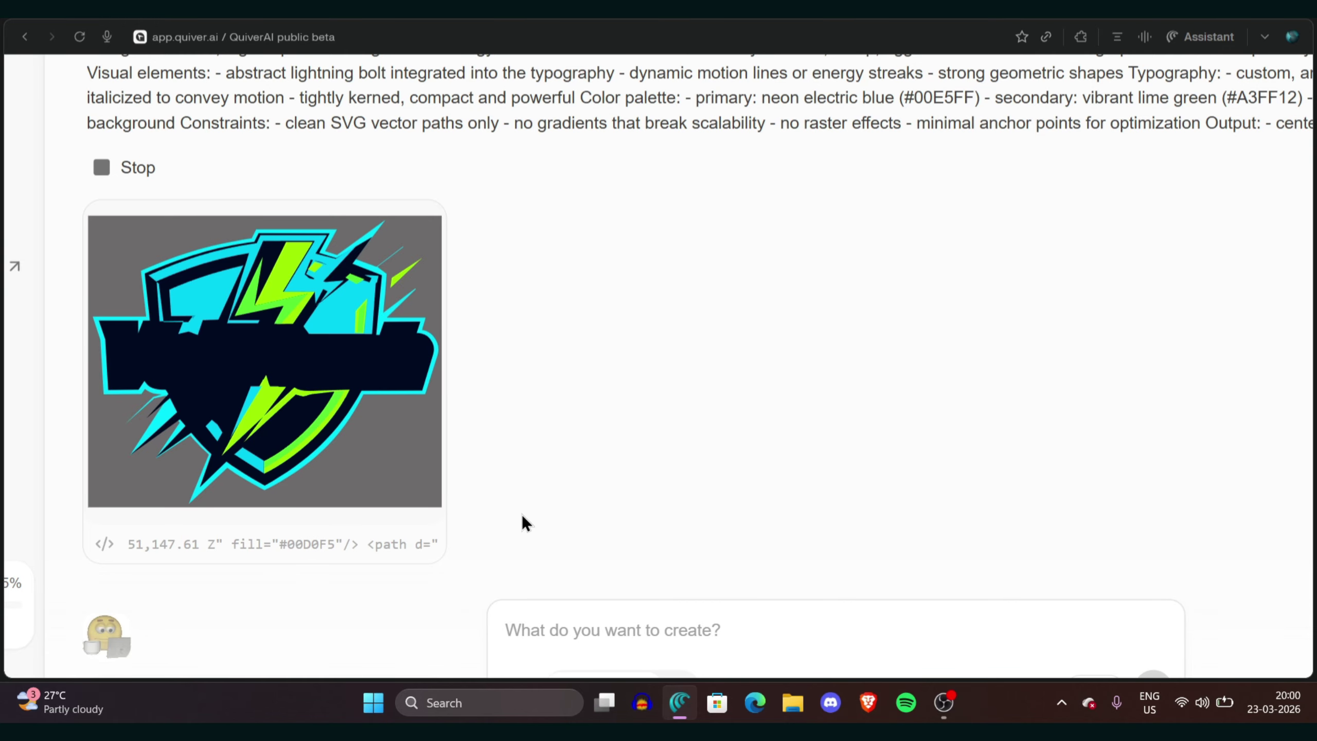
{"action": "left_click", "coordinate": [379, 435]}
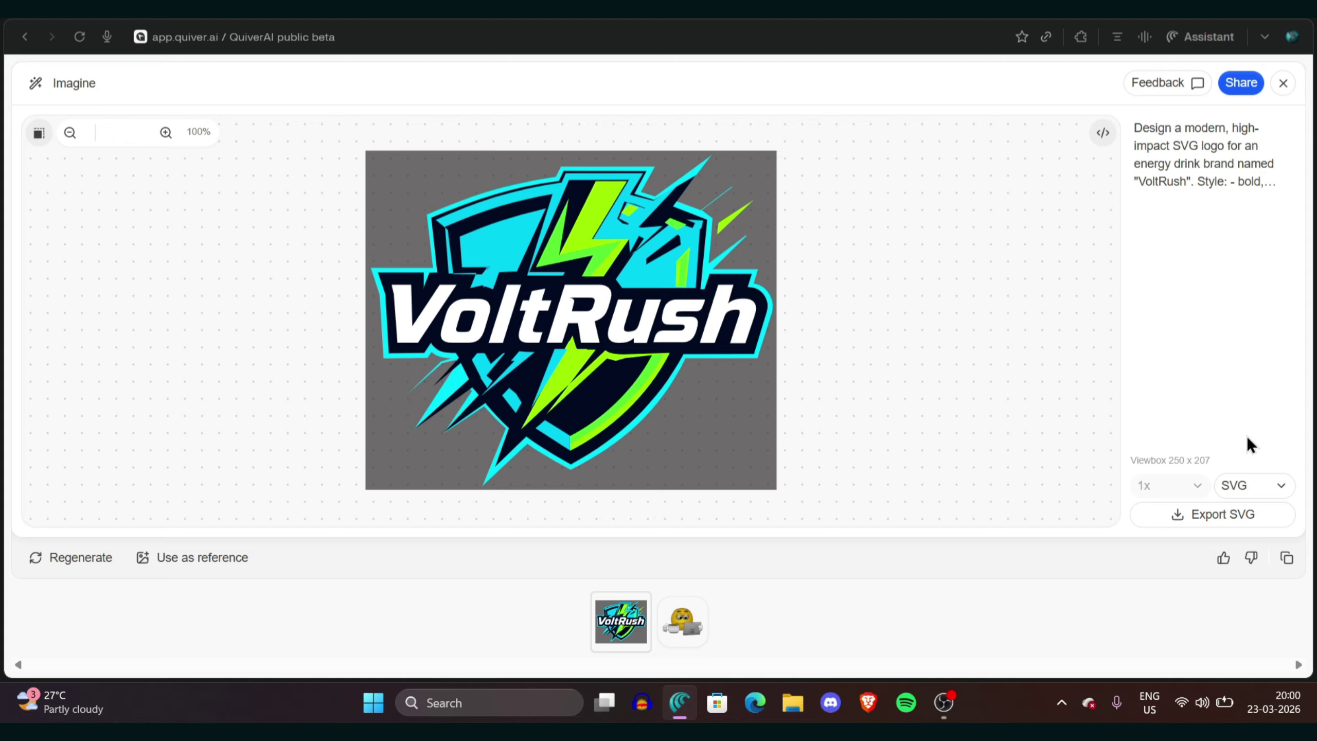
Step: Toggle the VoltRush logo's export format between SVG and MP4, leaving it on SVG
{"action": "left_click", "coordinate": [1279, 486]}
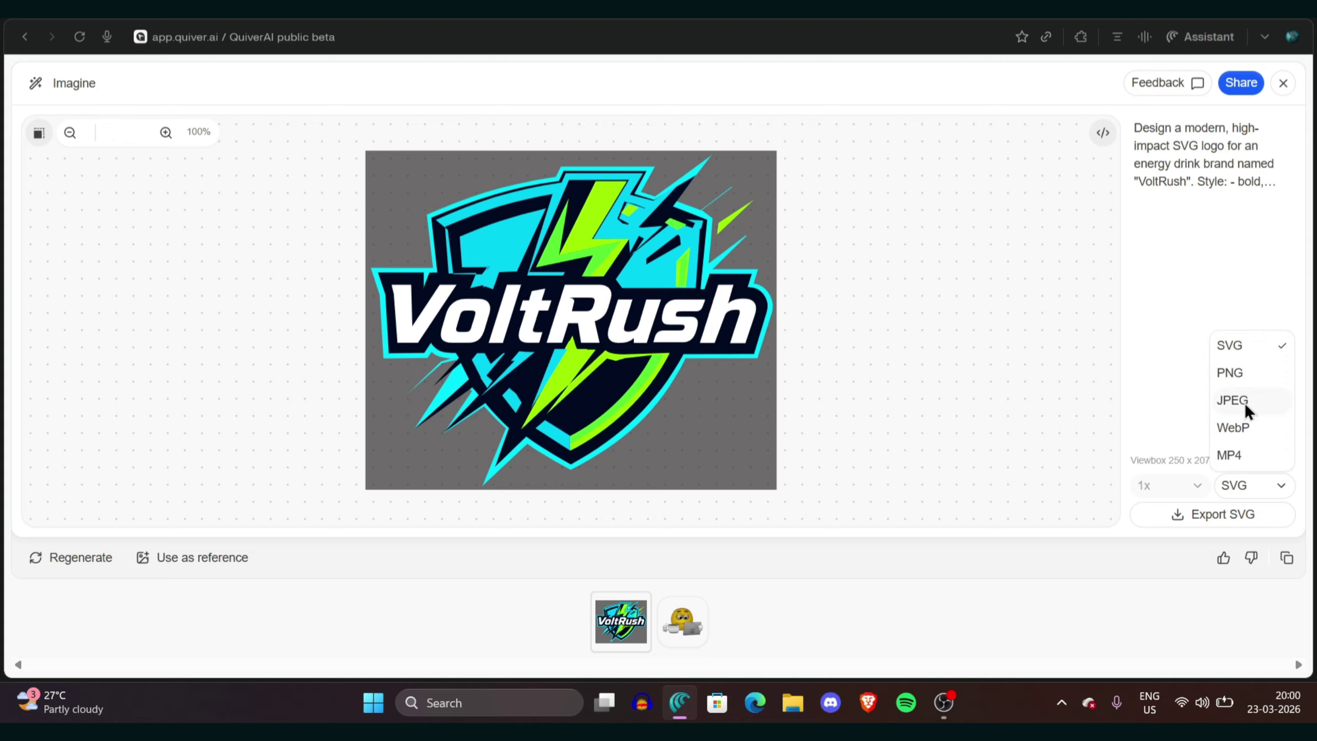
{"action": "left_click", "coordinate": [1250, 456]}
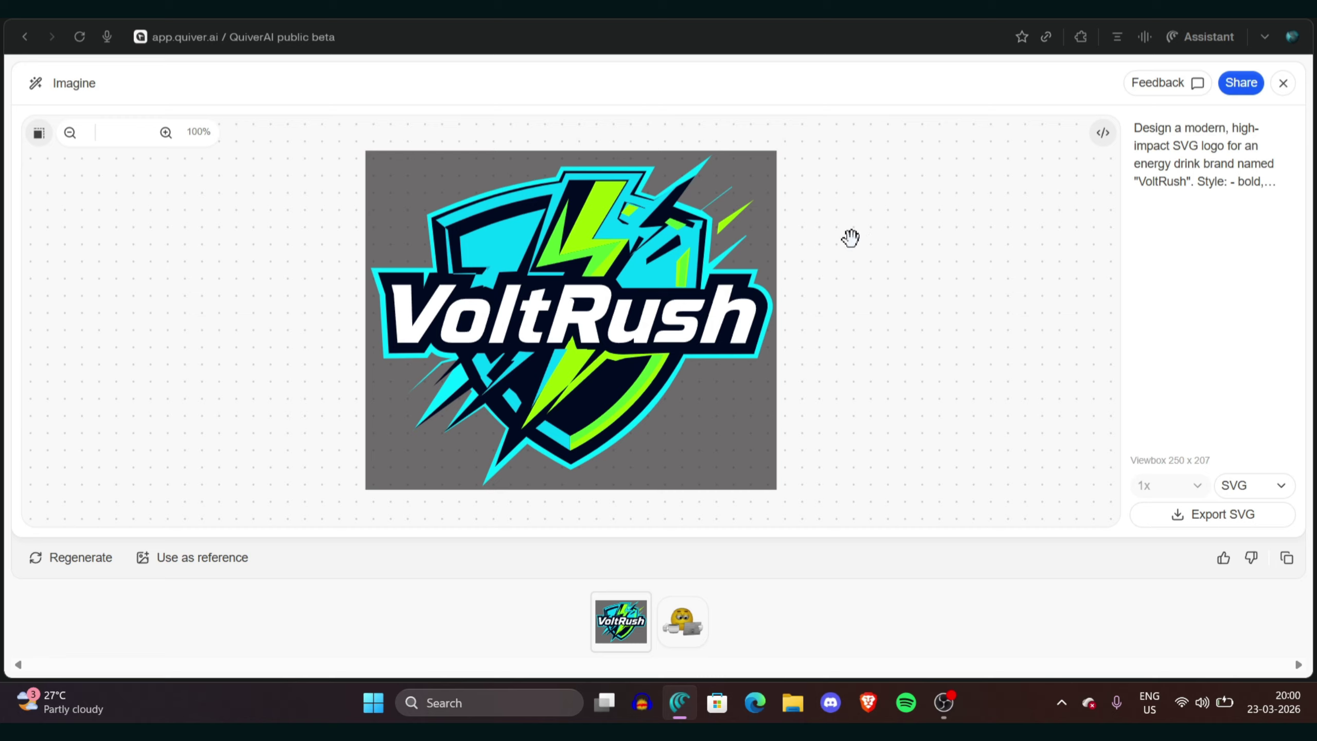
{"action": "left_click", "coordinate": [1280, 488]}
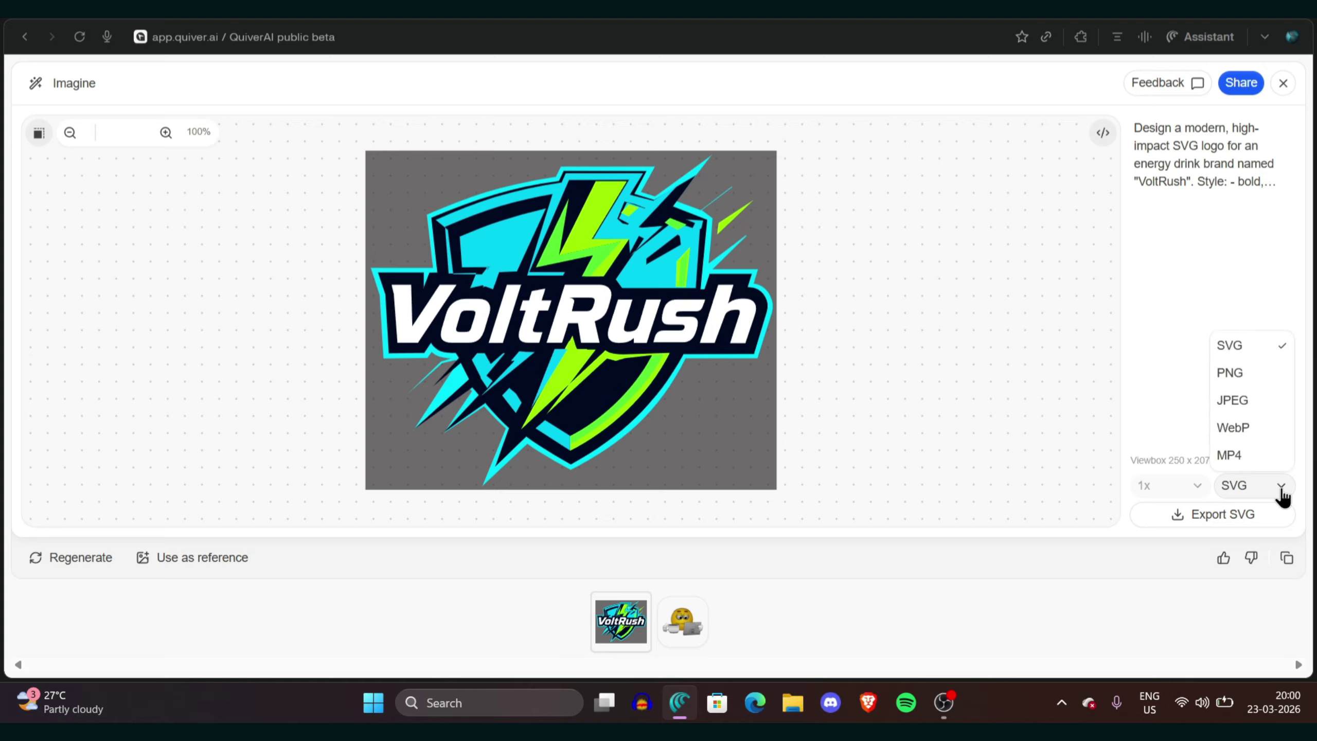
{"action": "left_click", "coordinate": [1252, 457]}
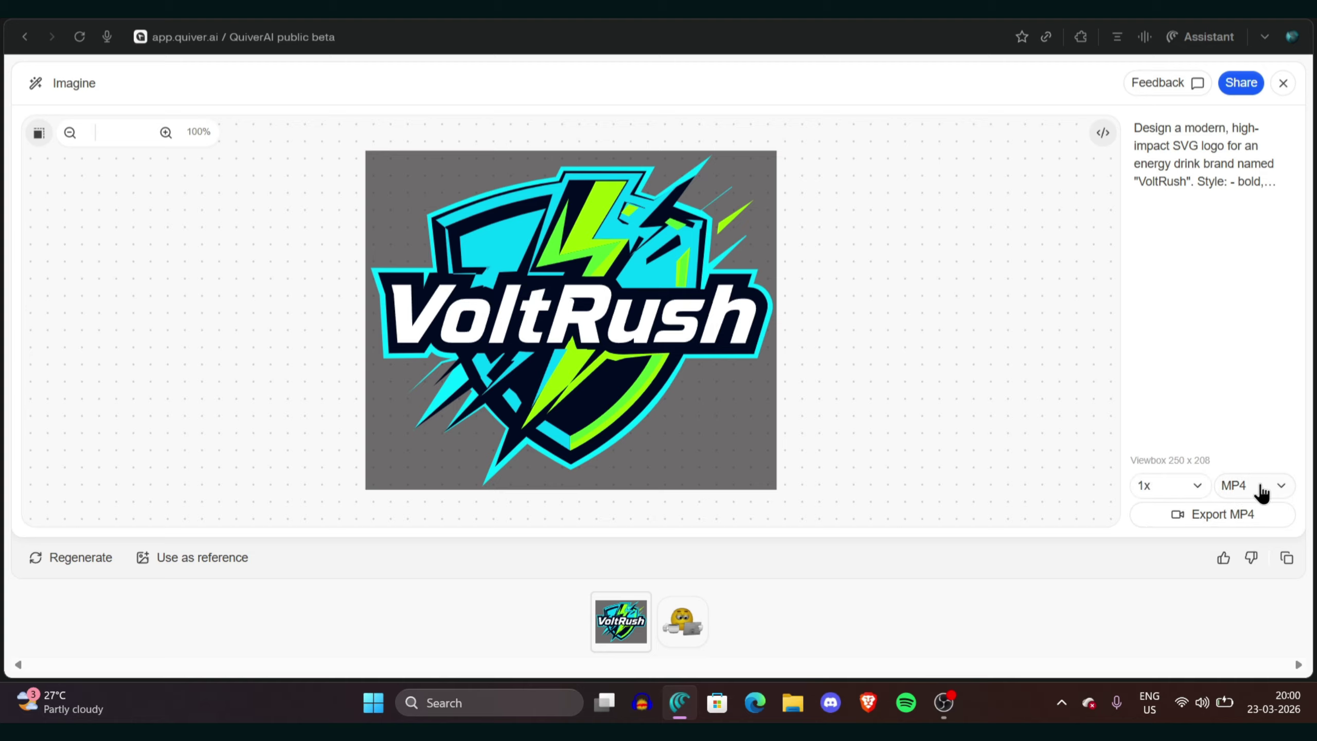
{"action": "left_click", "coordinate": [1260, 487]}
{"action": "left_click", "coordinate": [1237, 355]}
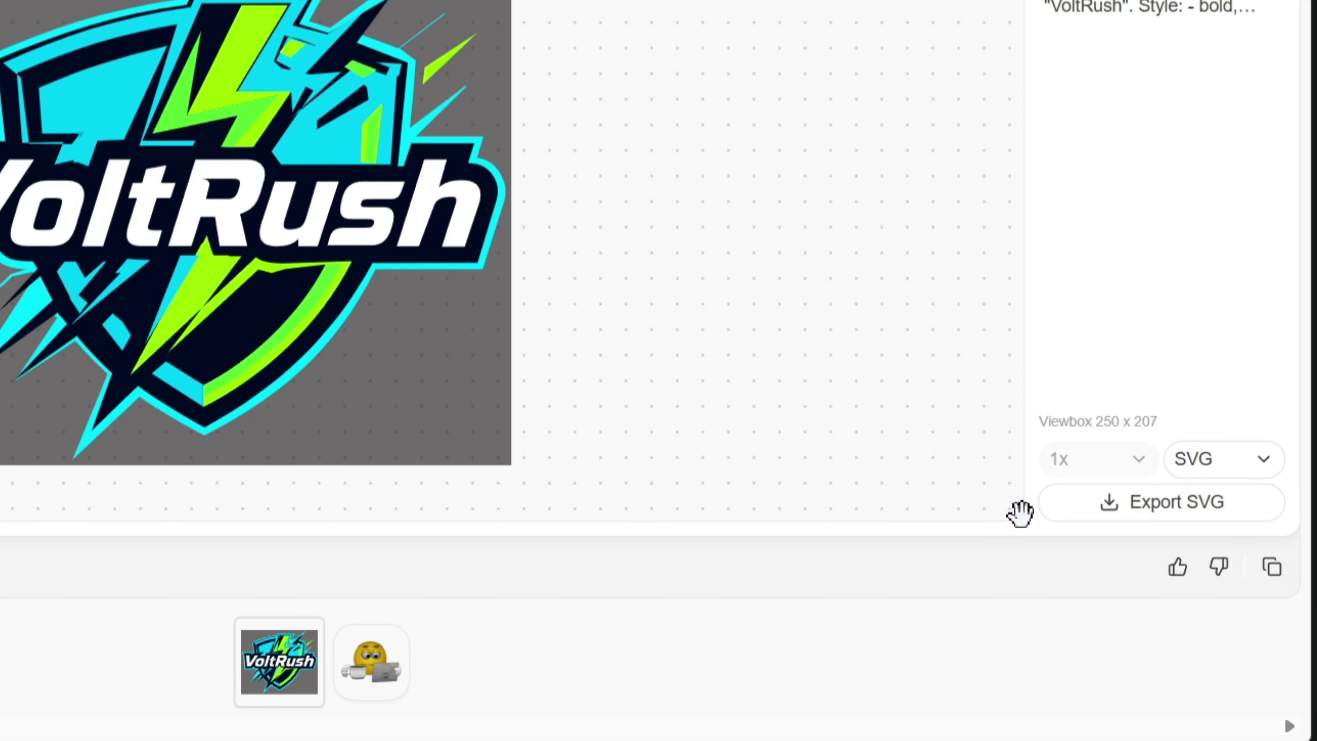
{"action": "left_click", "coordinate": [1263, 469]}
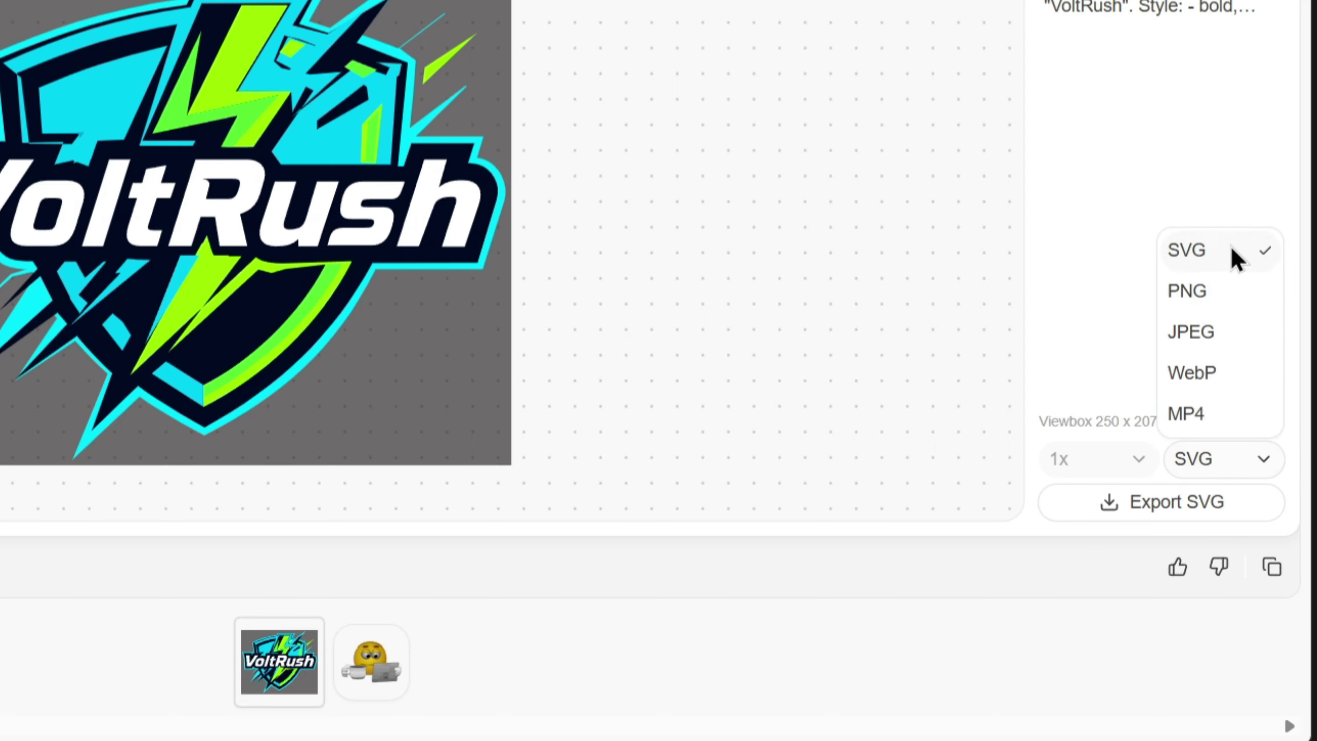
{"action": "left_click", "coordinate": [1222, 415]}
{"action": "left_click", "coordinate": [1235, 467]}
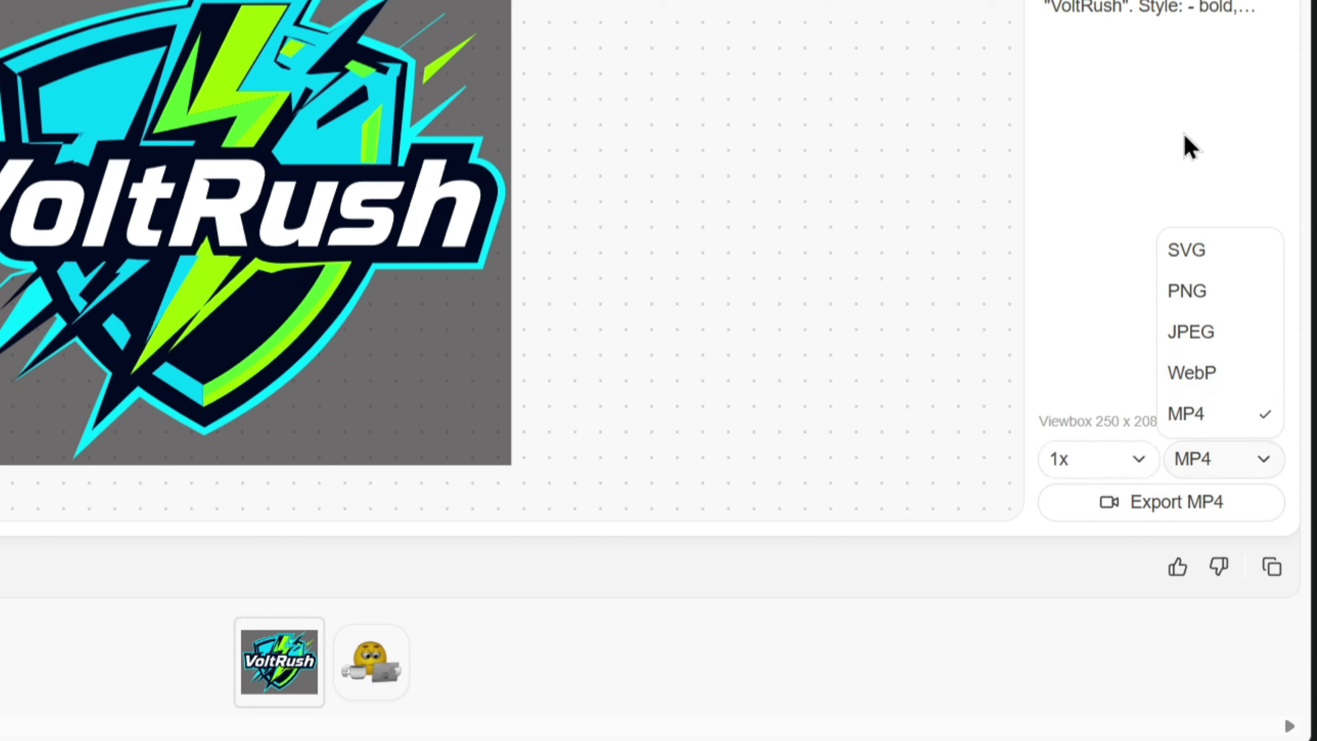
{"action": "left_click", "coordinate": [1194, 259]}
{"action": "left_click", "coordinate": [1217, 474]}
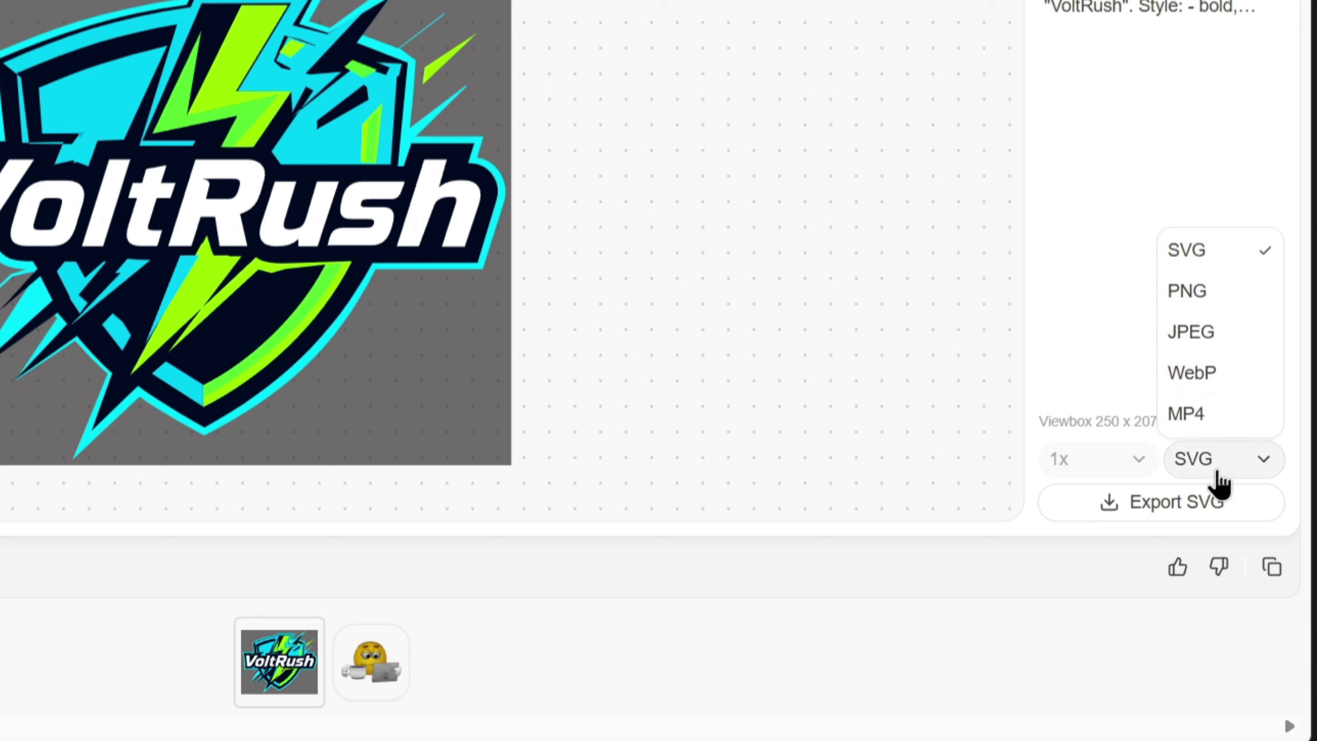
{"action": "left_click", "coordinate": [1217, 474]}
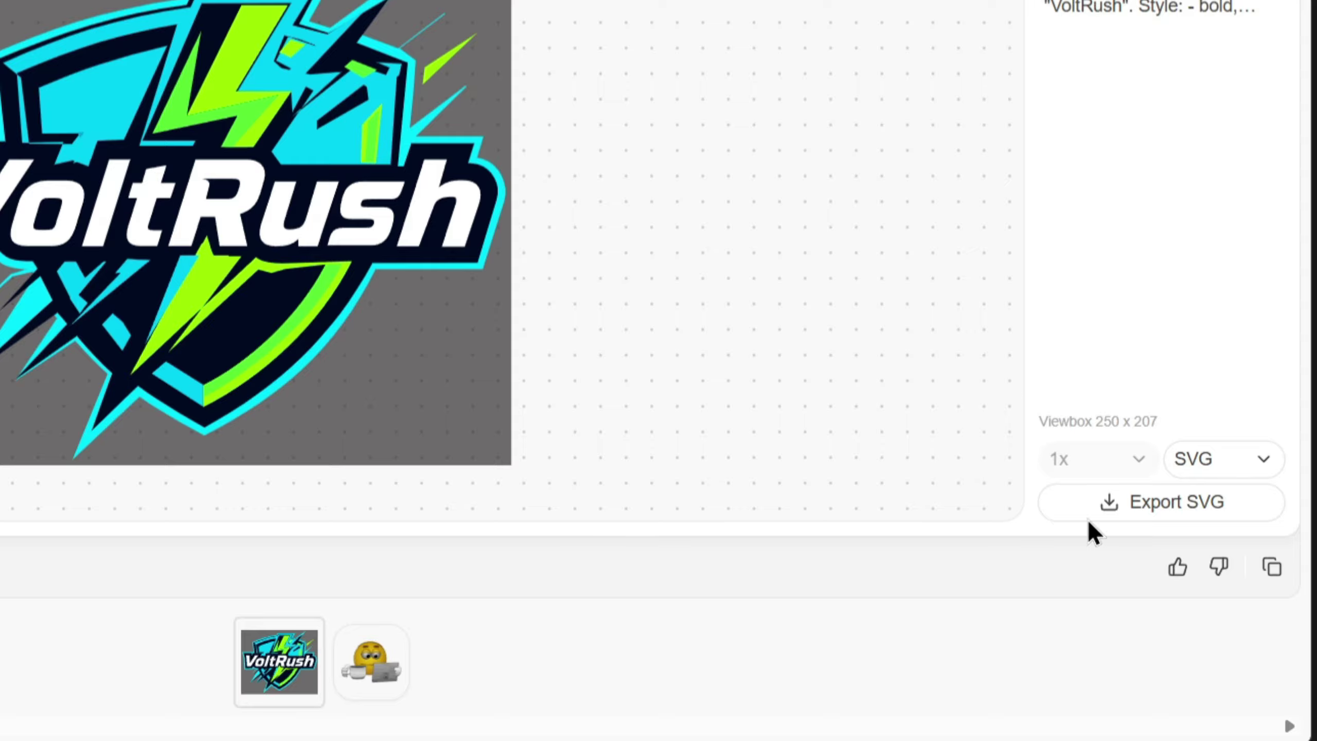
{"action": "left_click", "coordinate": [1264, 469]}
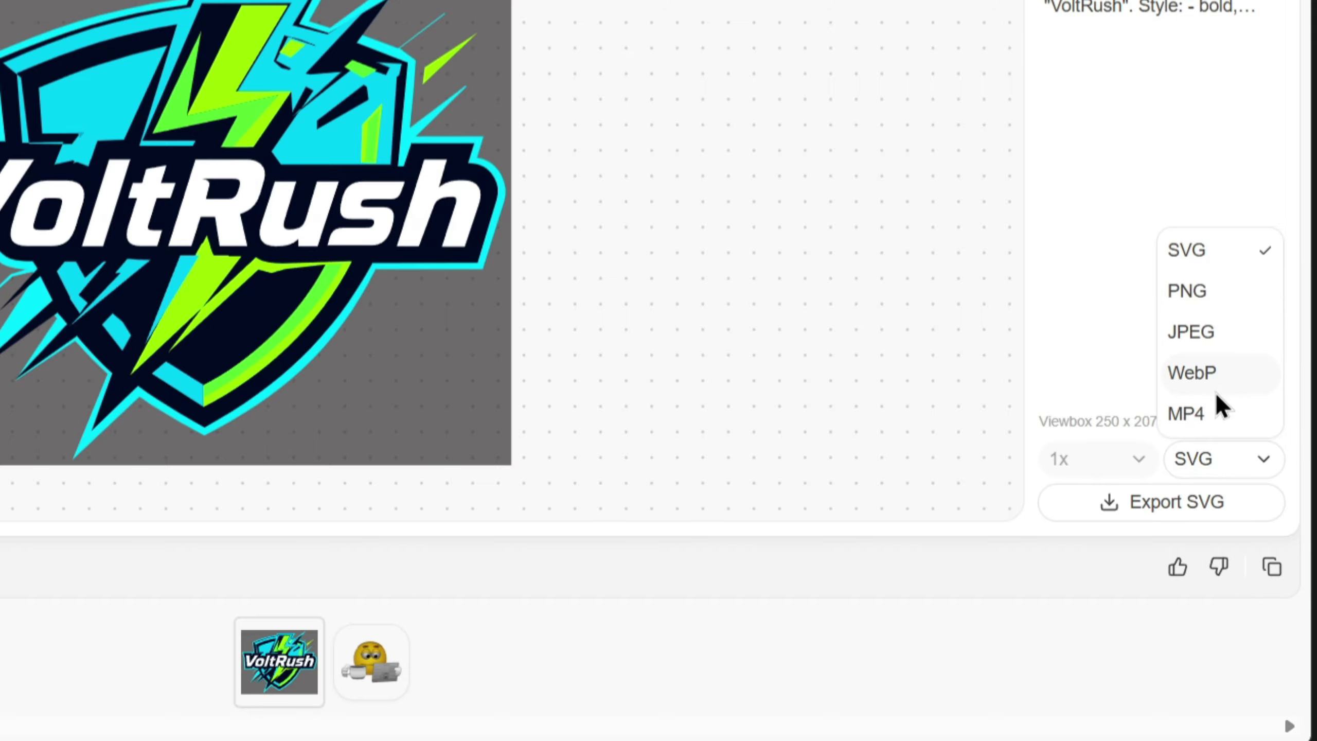
{"action": "left_click", "coordinate": [1217, 411]}
{"action": "left_click", "coordinate": [1235, 461]}
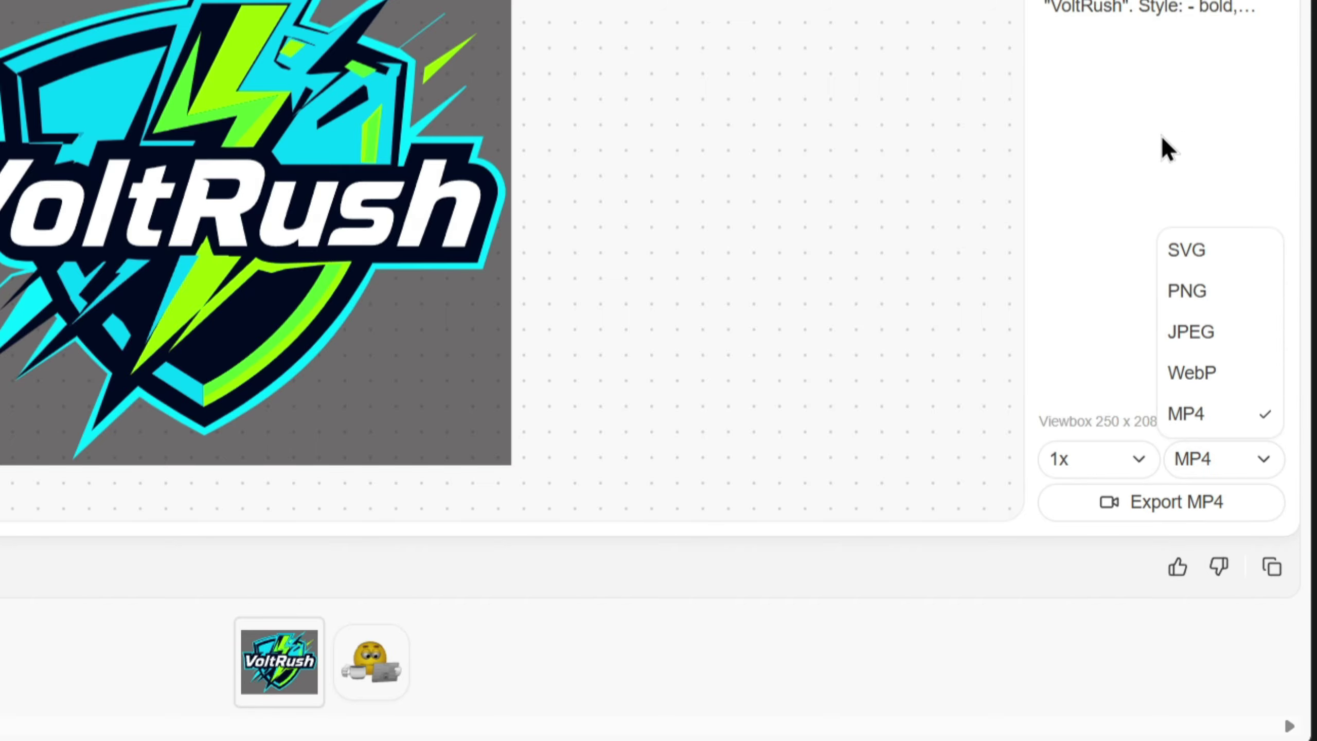
{"action": "left_click", "coordinate": [1195, 262]}
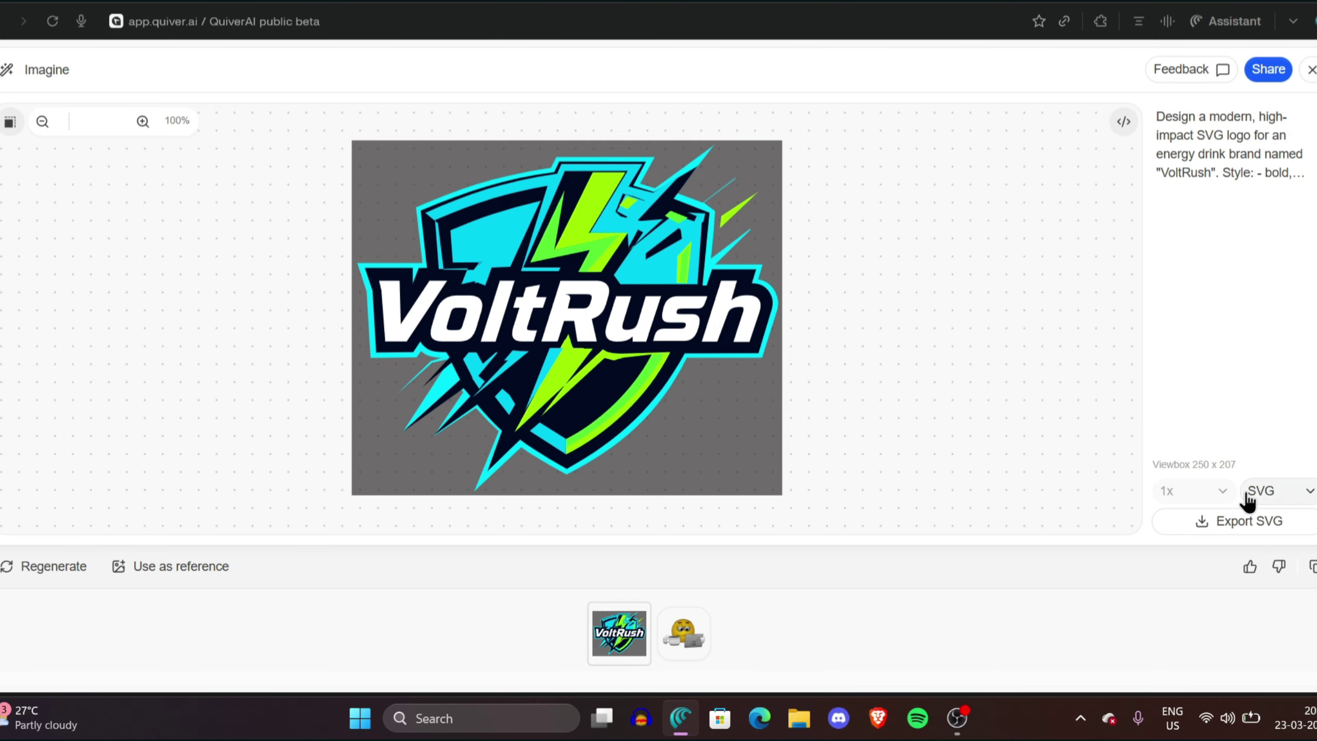
{"action": "left_click", "coordinate": [1309, 493]}
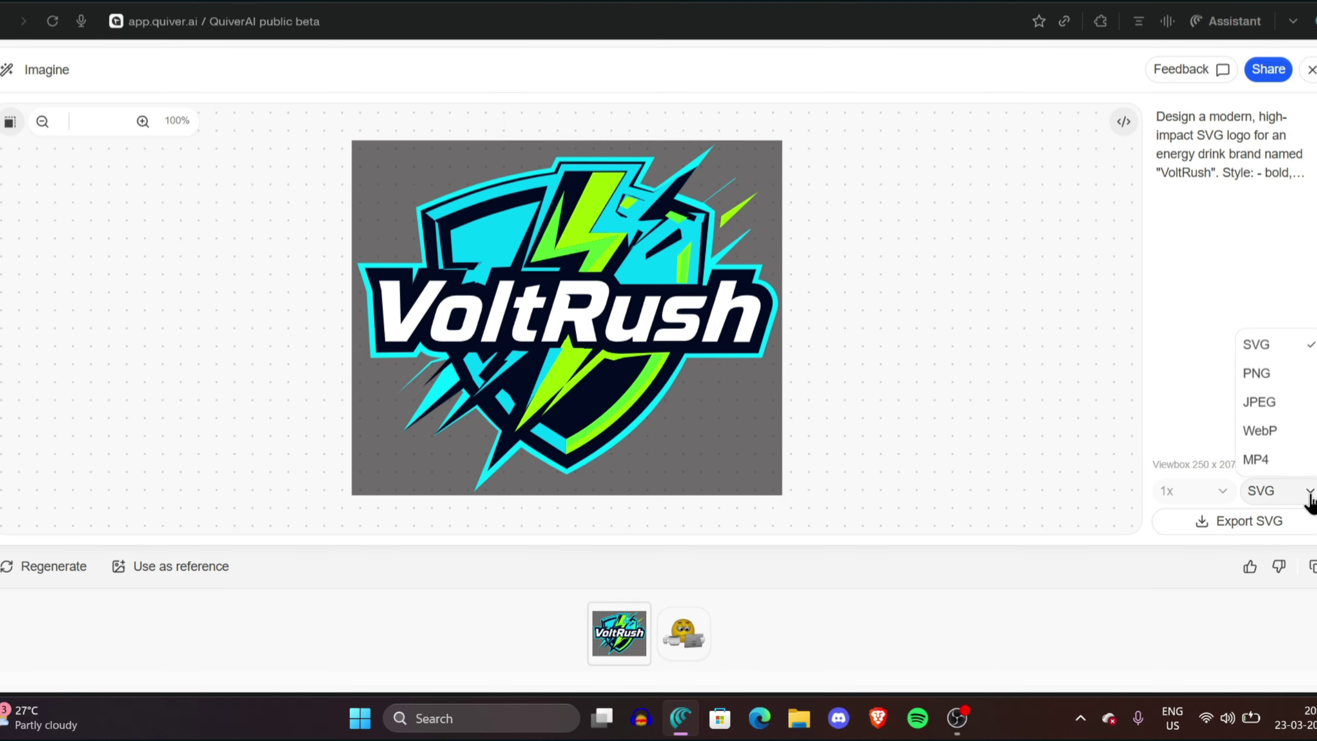
{"action": "left_click", "coordinate": [1281, 461]}
{"action": "left_click", "coordinate": [1286, 493]}
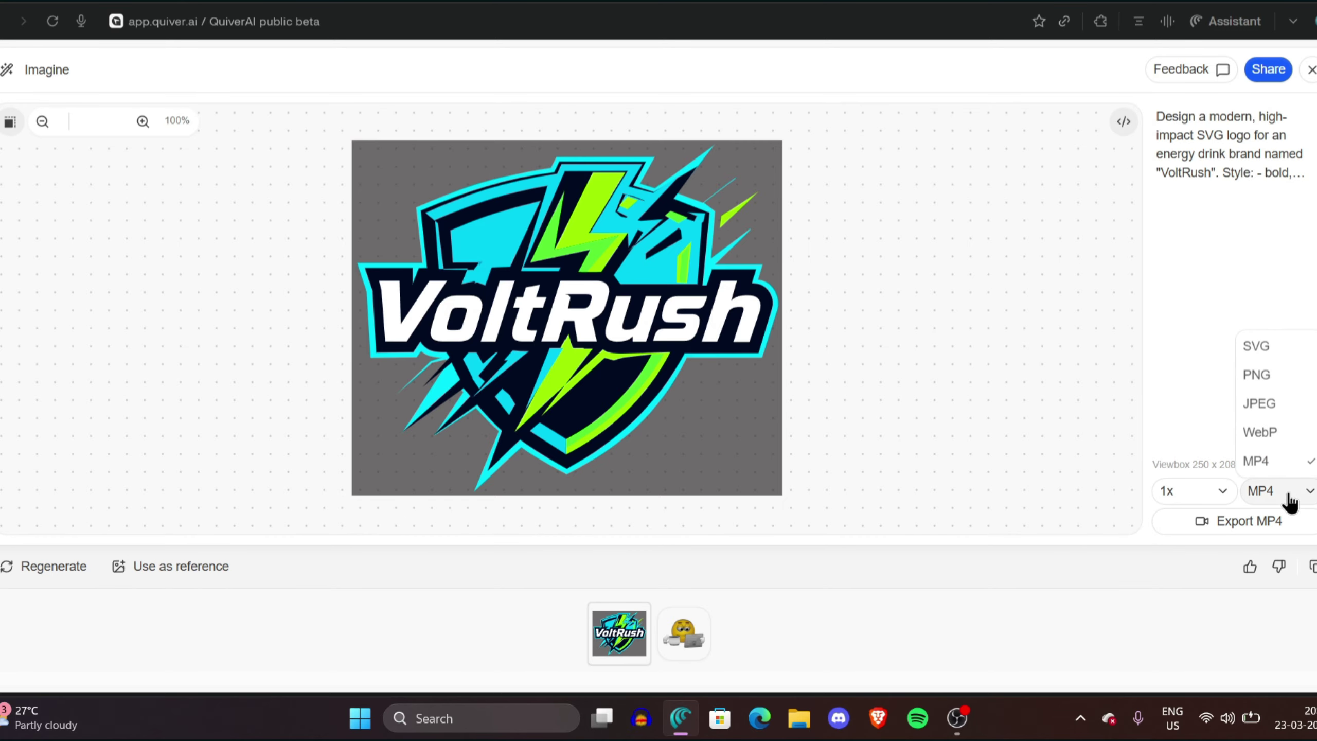
{"action": "left_click", "coordinate": [1264, 347]}
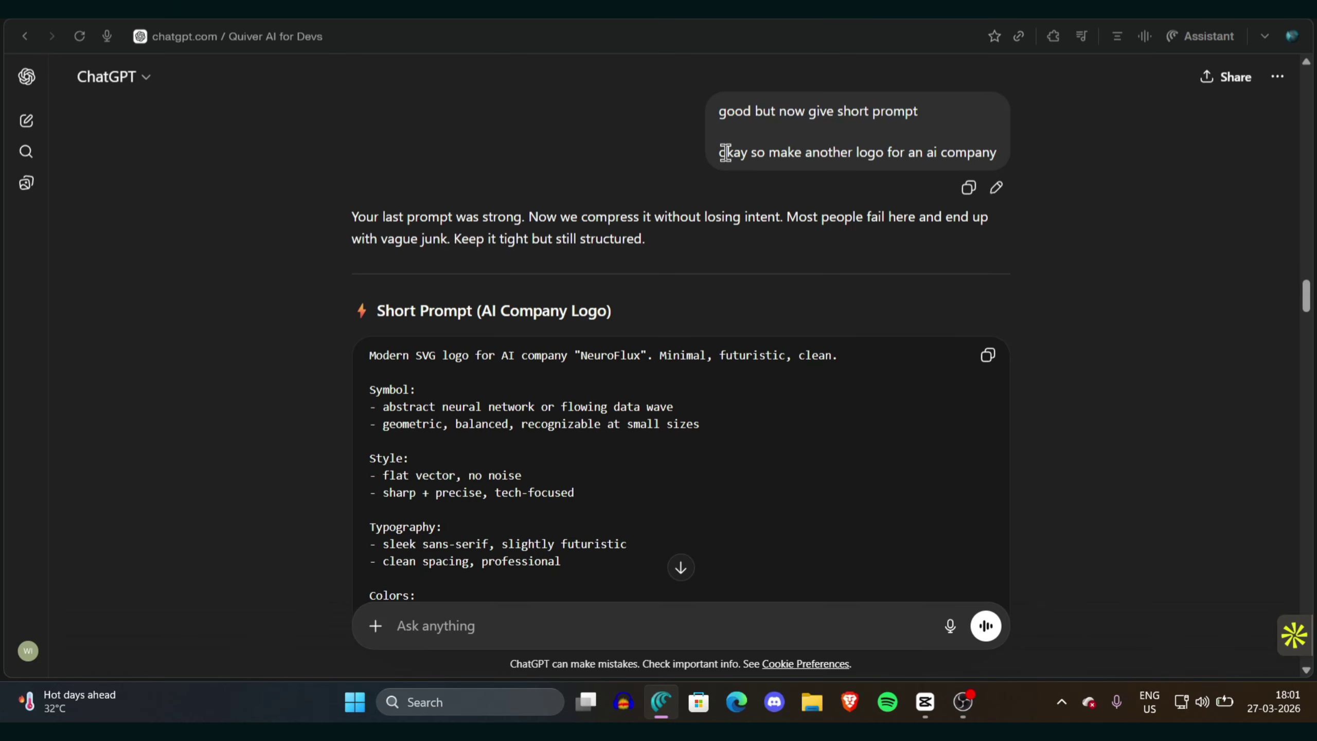
Step: Switch to ChatGPT and read the request for a short AI company logo prompt and the NeuroFlux prompt in the reply
{"action": "left_click_drag", "start_coordinate": [726, 152], "coordinate": [1002, 133]}
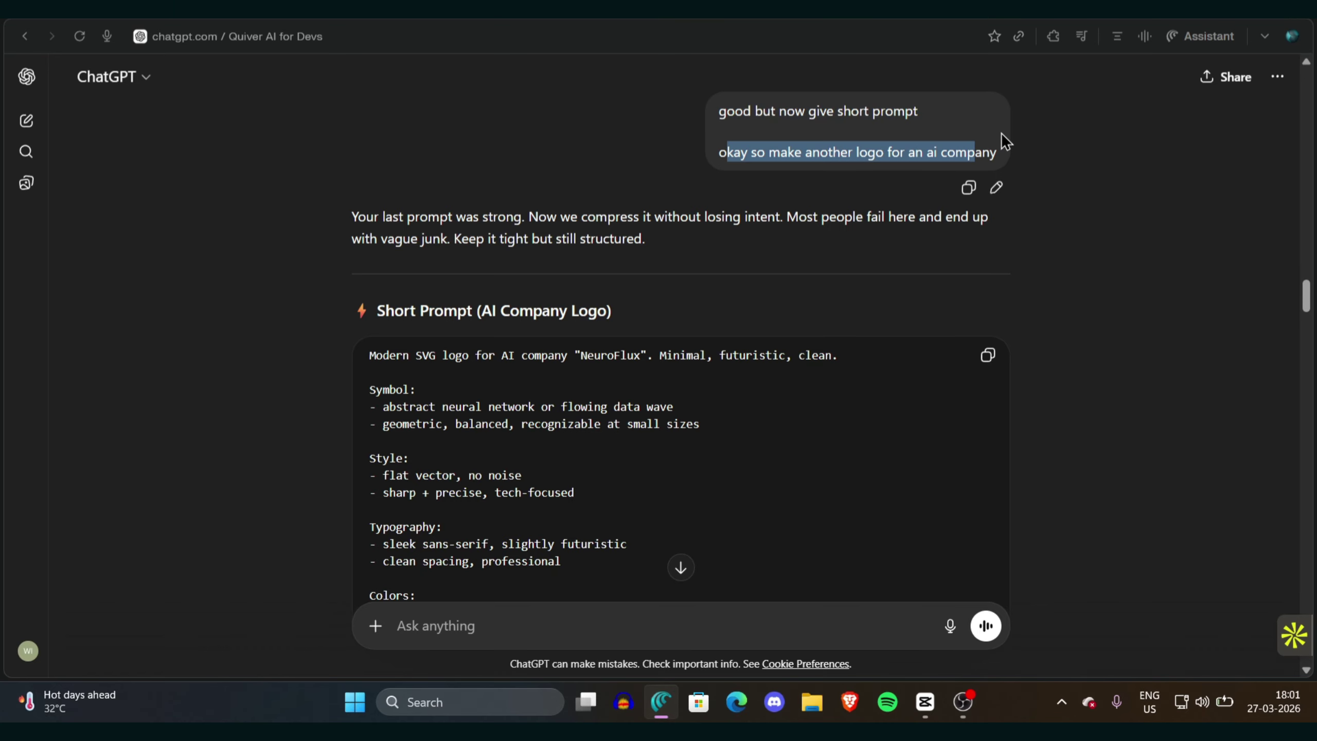
{"action": "left_click", "coordinate": [1004, 166]}
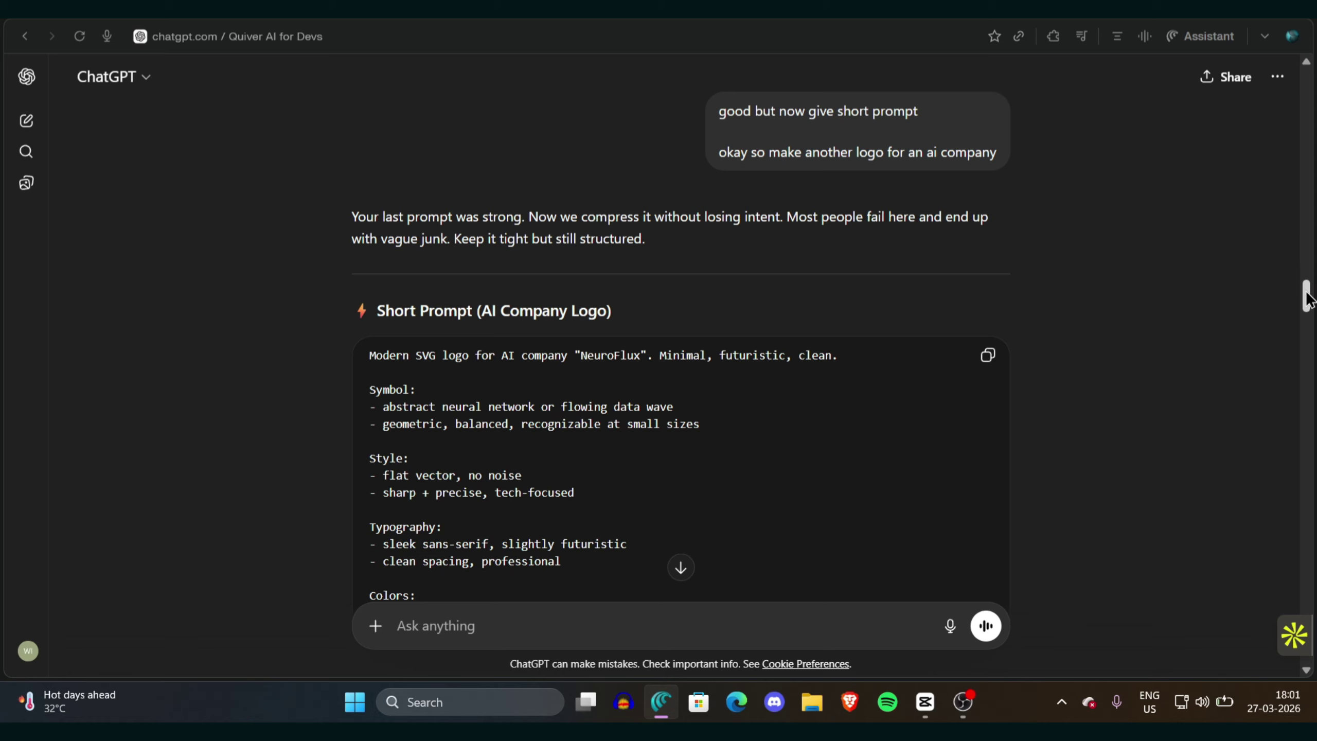
{"action": "mouse_move", "coordinate": [1308, 306]}
{"action": "left_mouse_down"}
{"action": "mouse_move", "coordinate": [1308, 328]}
{"action": "mouse_move", "coordinate": [1312, 308]}
{"action": "left_mouse_up"}
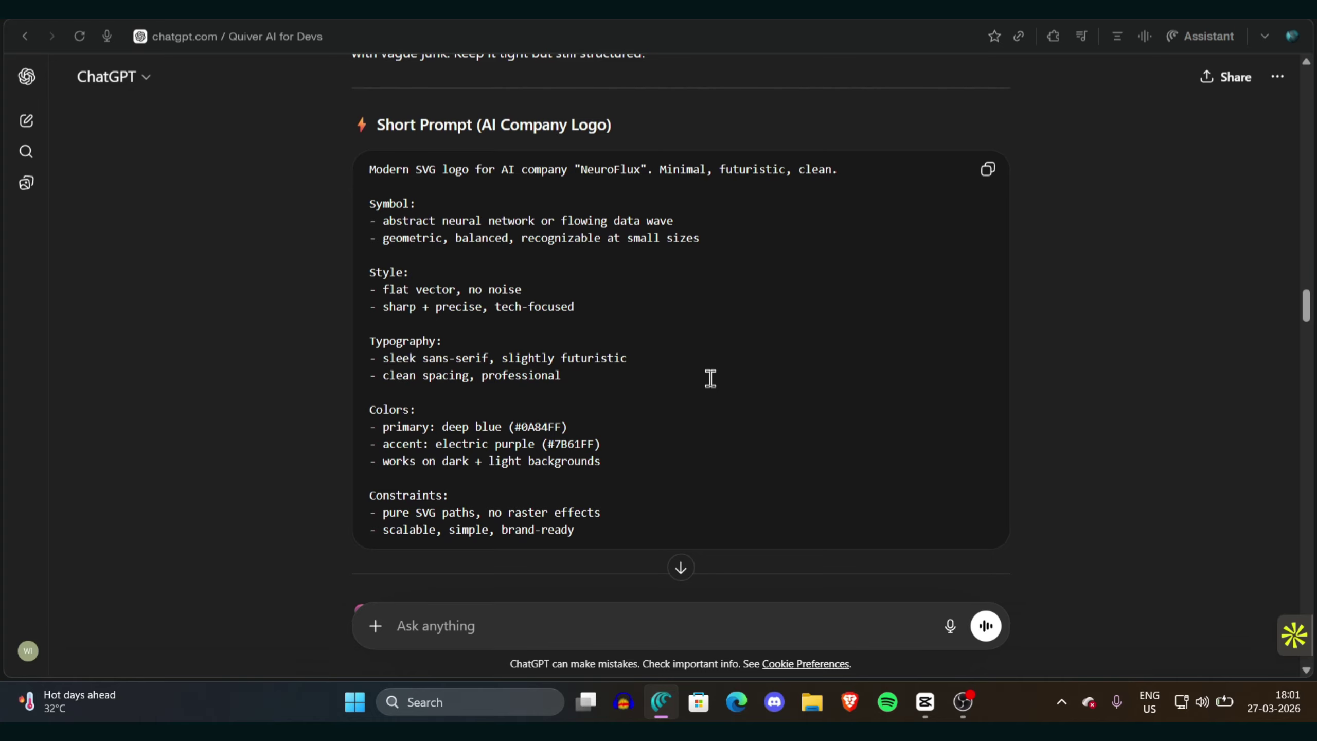
{"action": "scroll", "coordinate": [711, 378], "scroll_direction": "up", "scroll_amount": 3}
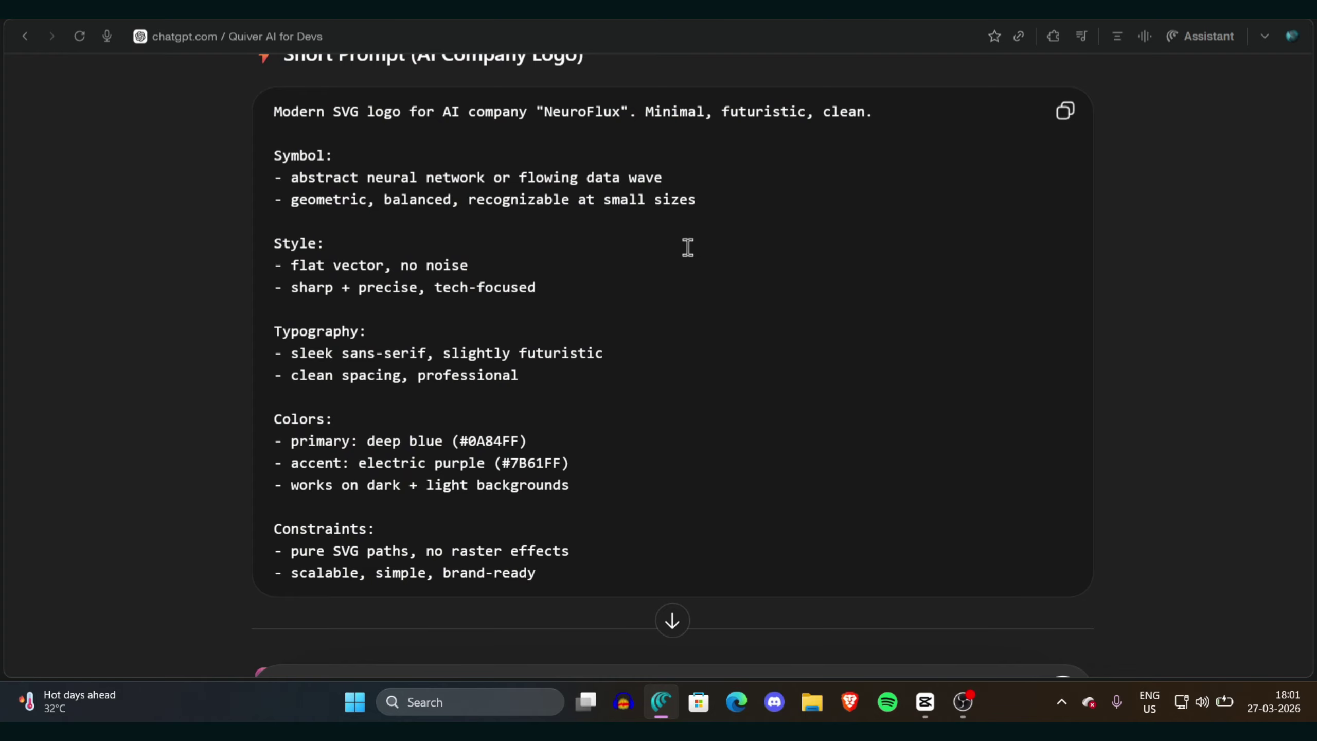
{"action": "left_click_drag", "start_coordinate": [274, 107], "coordinate": [585, 586]}
{"action": "scroll", "coordinate": [585, 586], "scroll_direction": "down", "scroll_amount": 2}
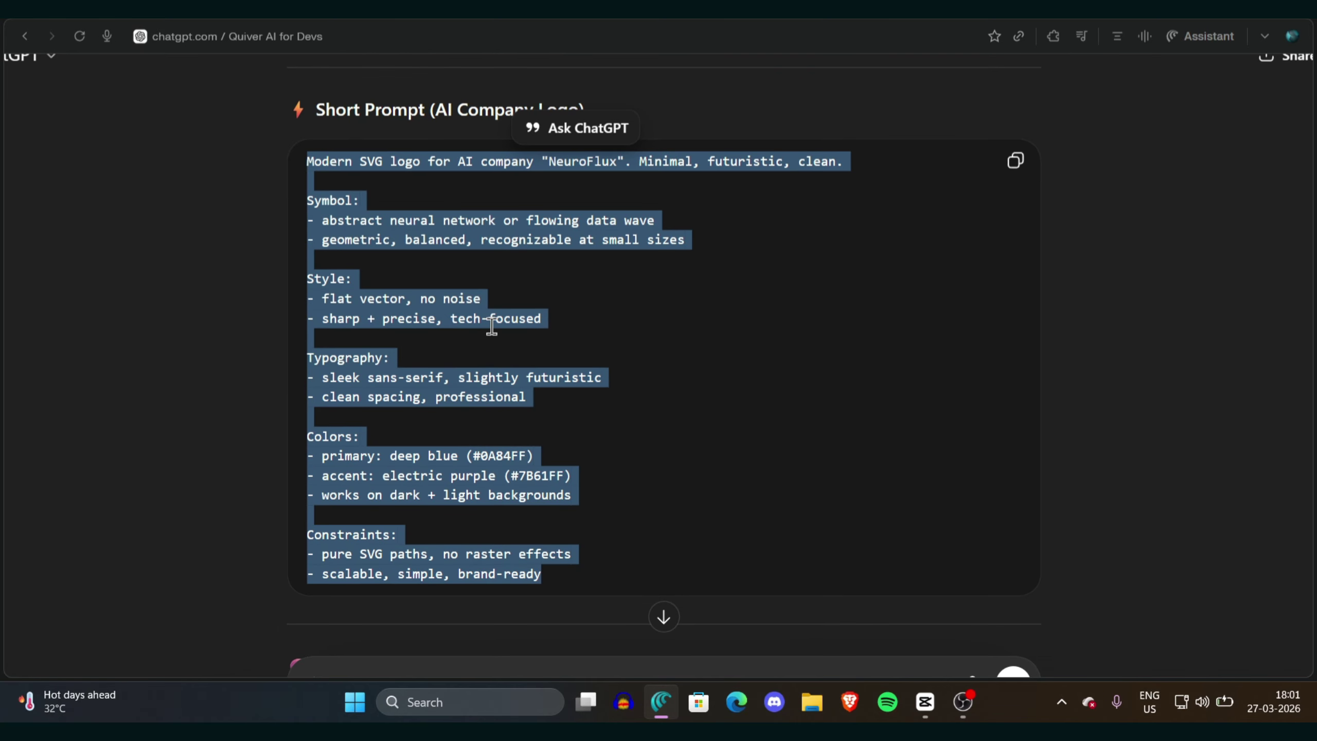
{"action": "right_click", "coordinate": [491, 326]}
{"action": "key", "text": "Escape"}
{"action": "left_click", "coordinate": [386, 162]}
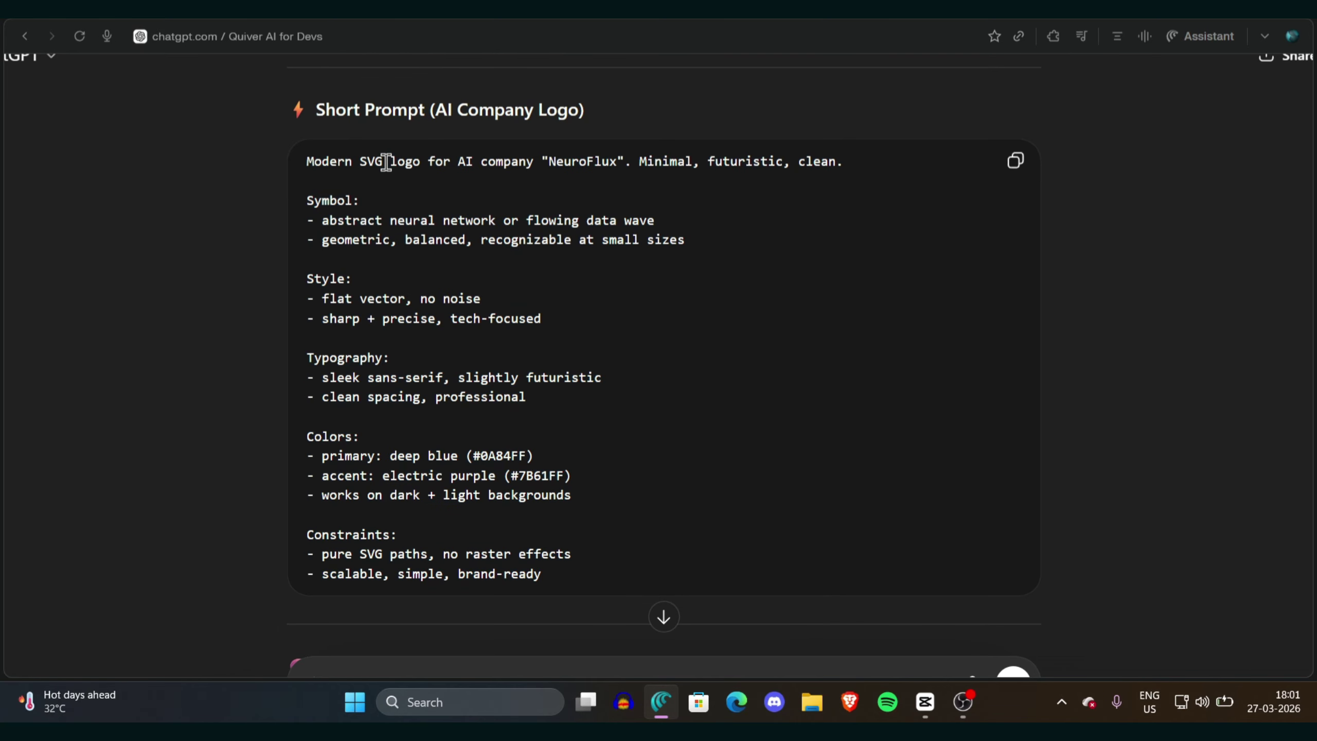
Step: Examine the reply through its Reality check section and review the NeuroFlux prompt from its heading to the constraints
{"action": "left_click_drag", "start_coordinate": [297, 161], "coordinate": [577, 306]}
{"action": "left_click", "coordinate": [332, 177]}
{"action": "scroll", "coordinate": [614, 525], "scroll_direction": "down", "scroll_amount": 5}
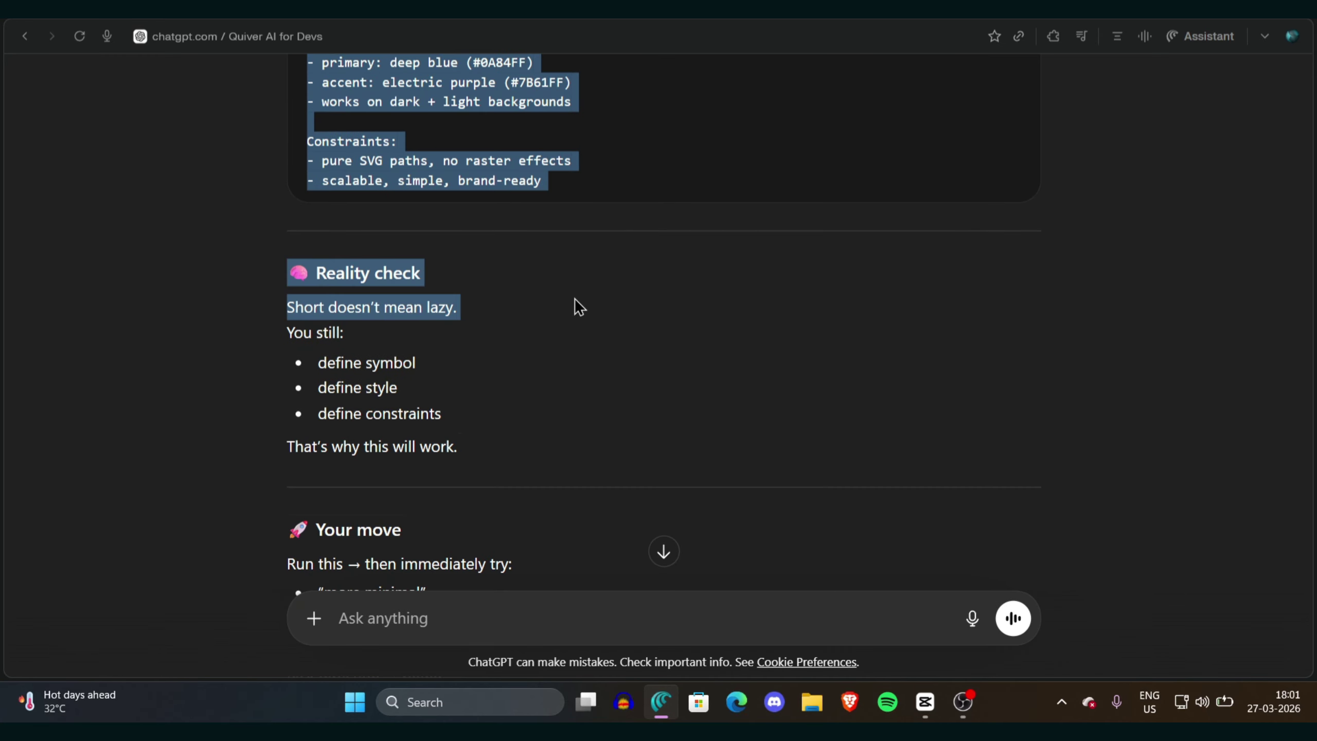
{"action": "left_click", "coordinate": [574, 299]}
{"action": "scroll", "coordinate": [574, 299], "scroll_direction": "up", "scroll_amount": 8}
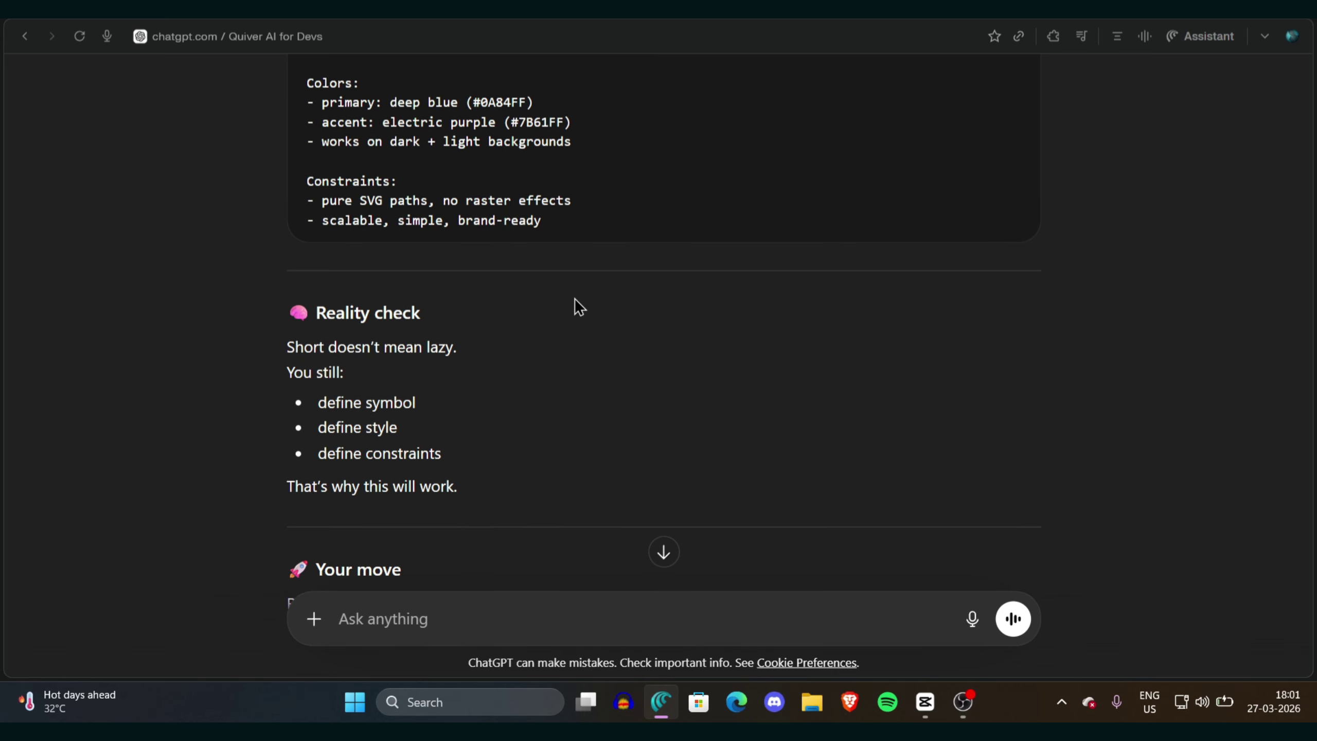
{"action": "scroll", "coordinate": [575, 299], "scroll_direction": "down", "scroll_amount": 3}
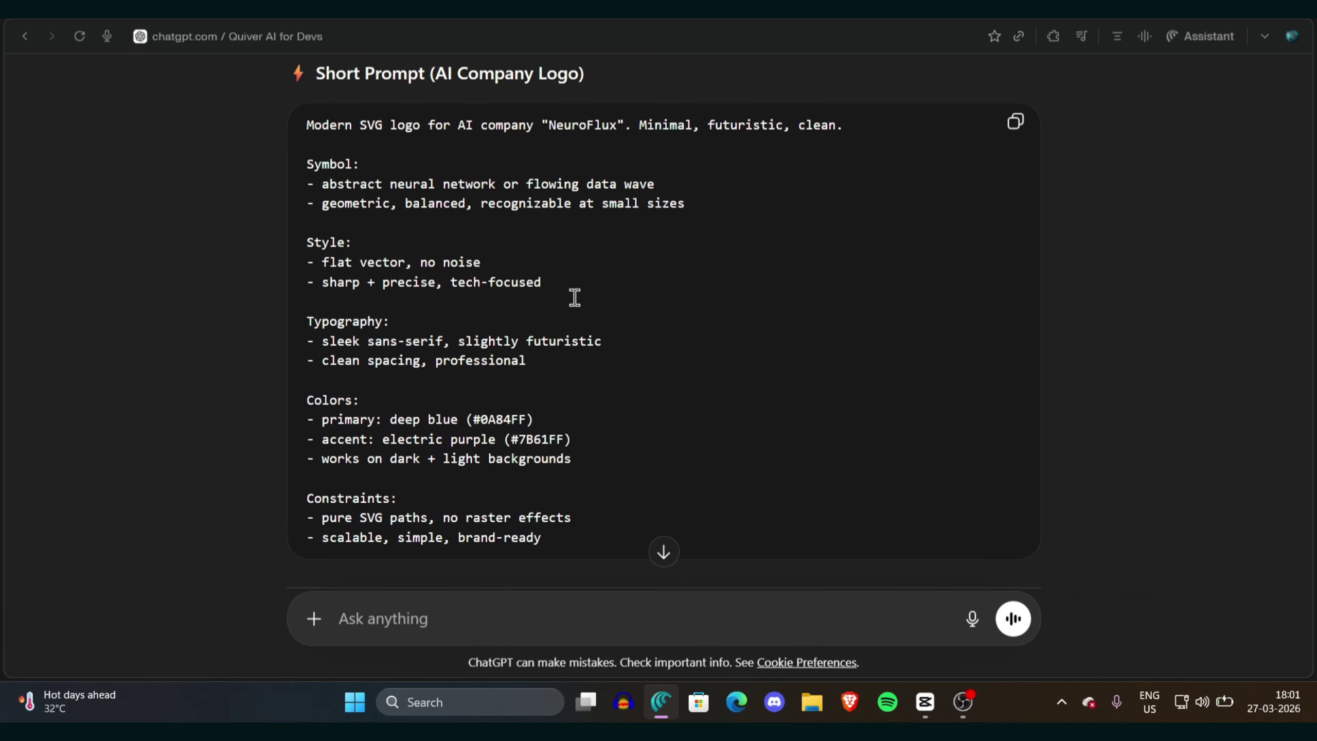
{"action": "left_click_drag", "start_coordinate": [318, 77], "coordinate": [723, 506]}
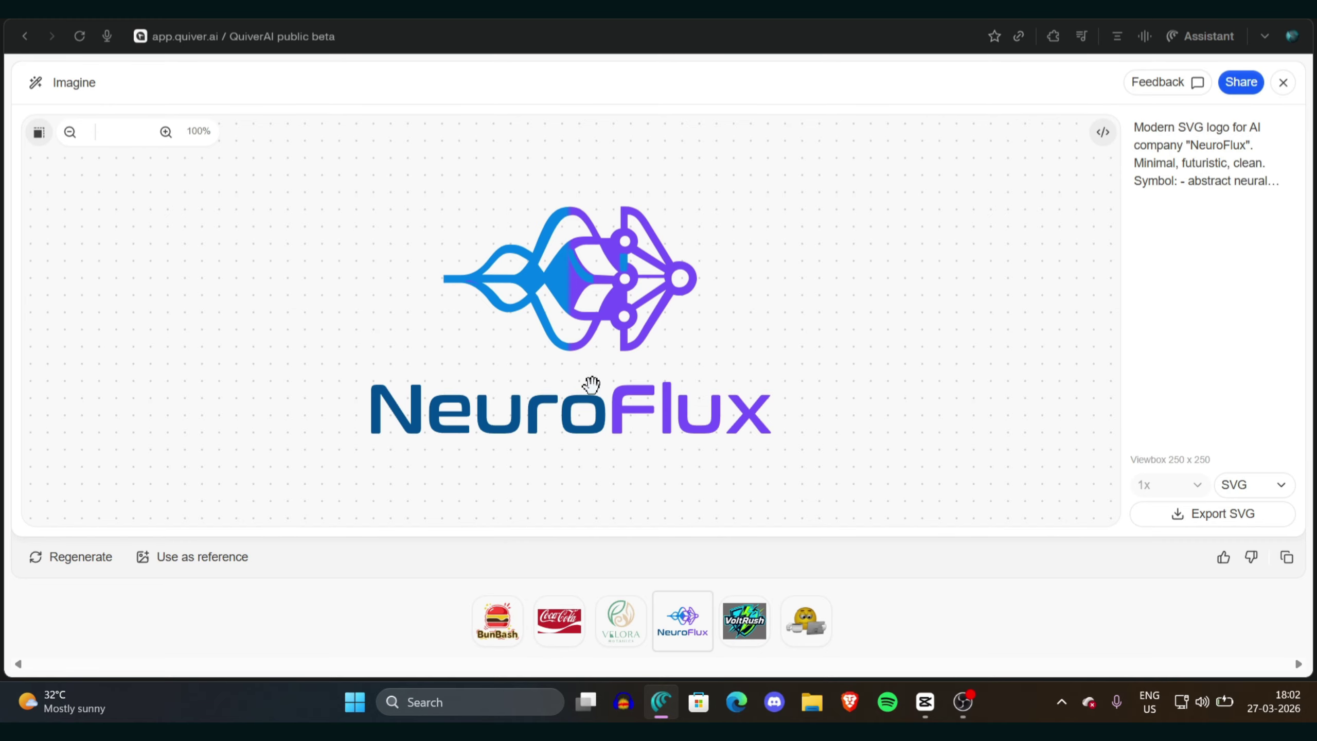
Step: Switch to QuiverAI and inspect the NeuroFlux logo's symbol and lettering up close and as a whole
{"action": "scroll", "coordinate": [591, 385], "scroll_direction": "up", "scroll_amount": 2}
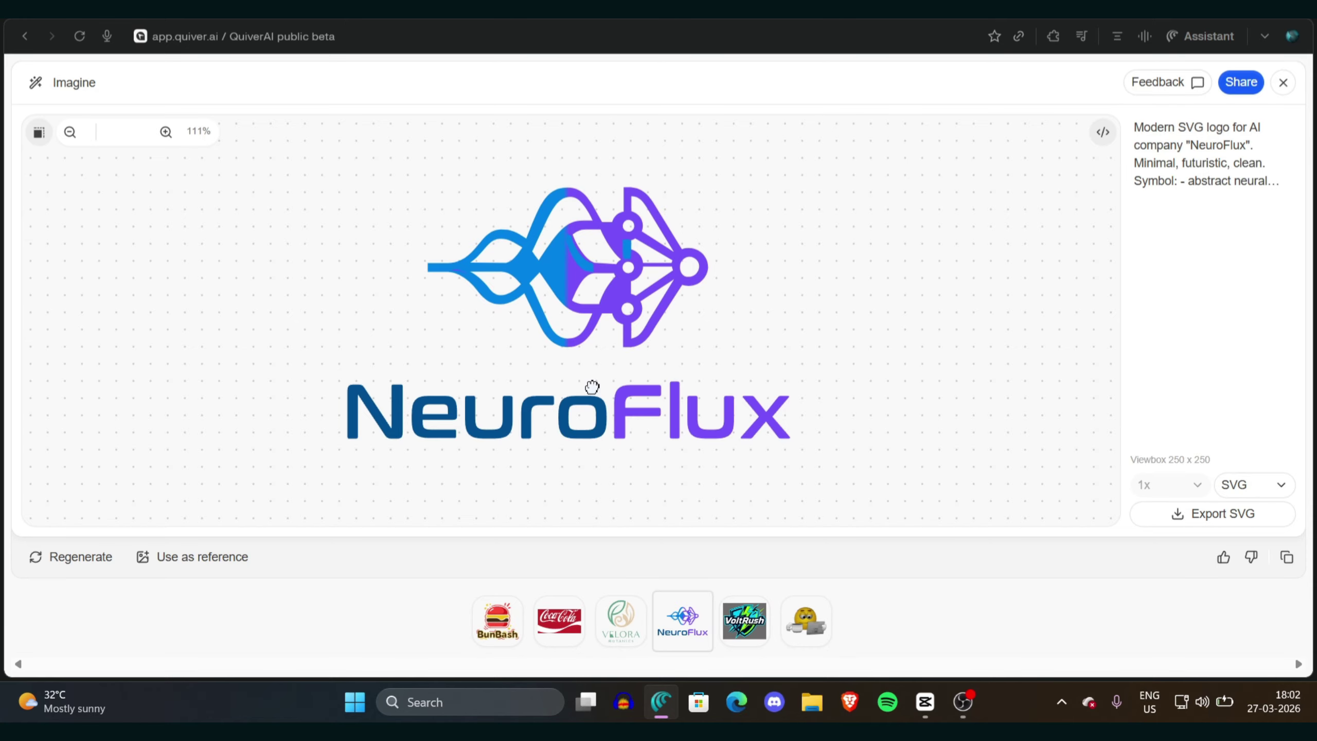
{"action": "scroll", "coordinate": [592, 387], "scroll_direction": "up", "scroll_amount": 4}
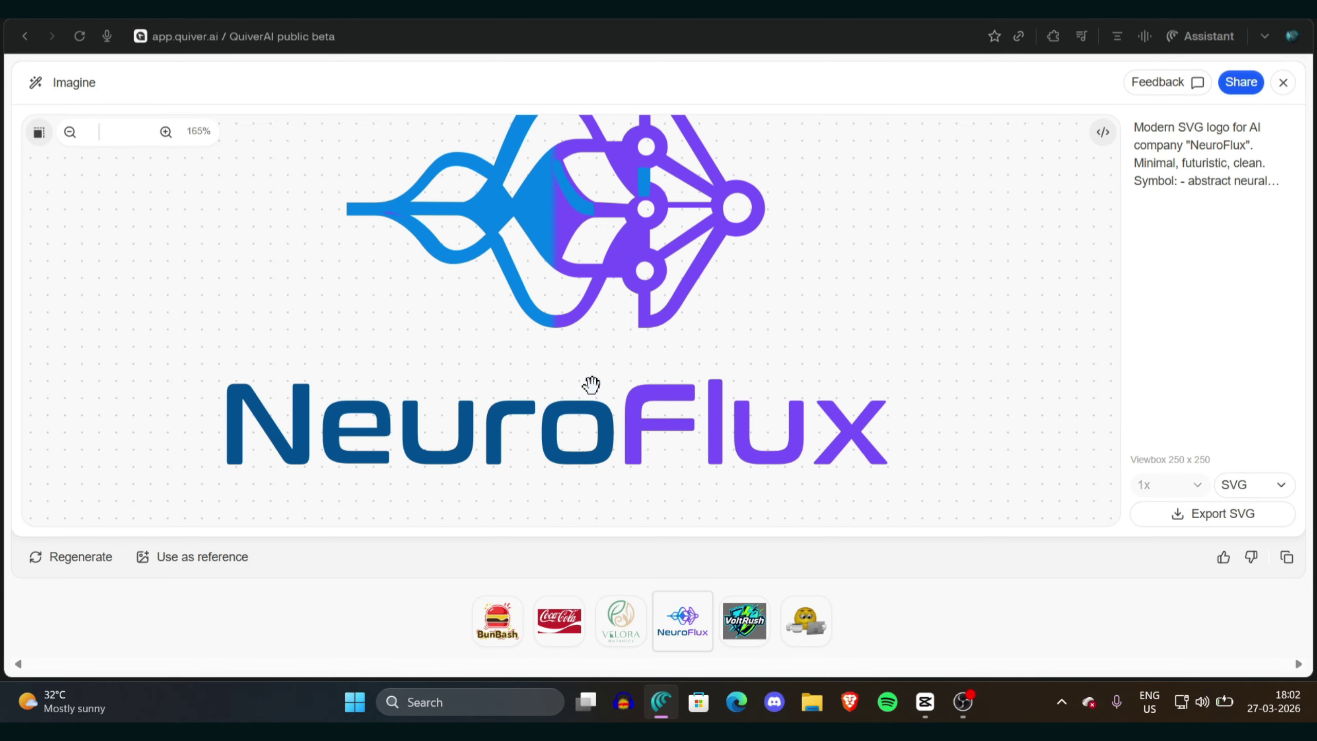
{"action": "scroll", "coordinate": [591, 384], "scroll_direction": "up", "scroll_amount": 1}
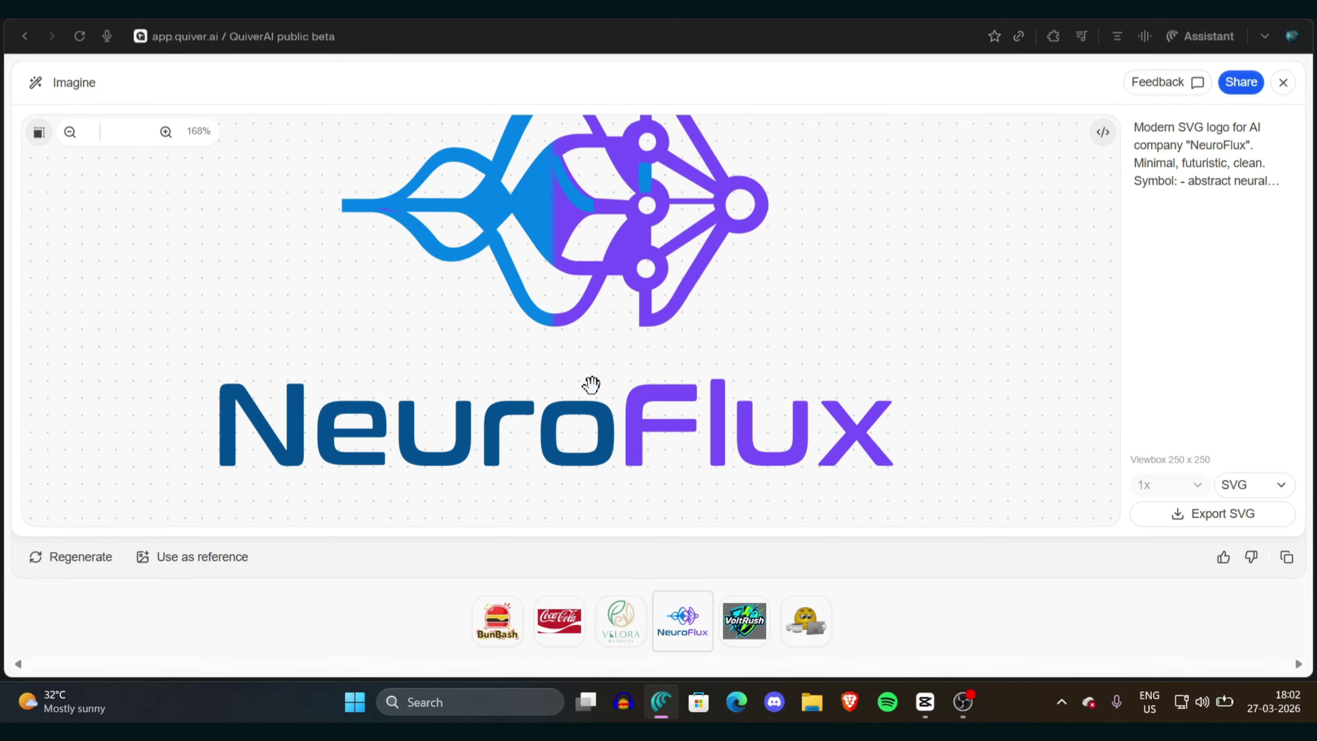
{"action": "scroll", "coordinate": [662, 257], "scroll_direction": "down", "scroll_amount": 6}
{"action": "left_click_drag", "start_coordinate": [663, 257], "coordinate": [588, 300]}
{"action": "scroll", "coordinate": [559, 237], "scroll_direction": "up", "scroll_amount": 5}
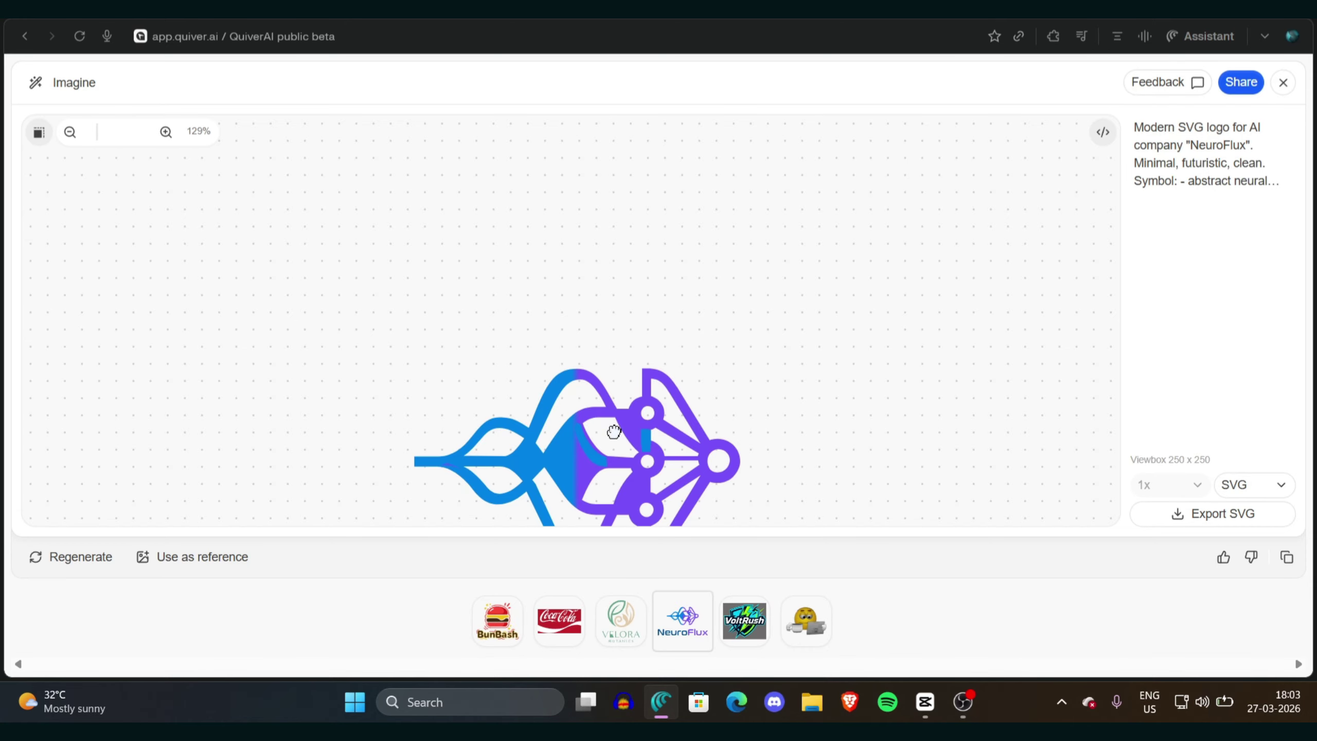
{"action": "left_click_drag", "start_coordinate": [614, 432], "coordinate": [597, 285]}
{"action": "scroll", "coordinate": [599, 277], "scroll_direction": "down", "scroll_amount": 2}
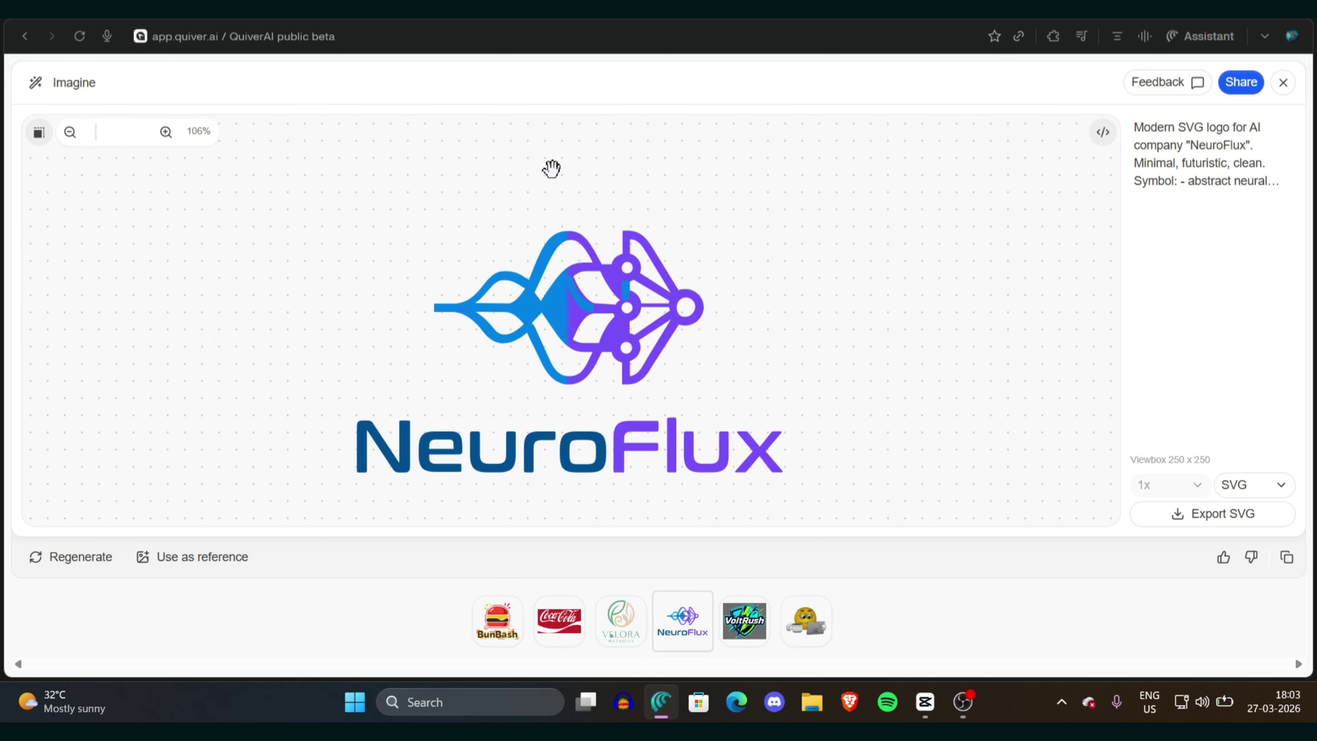
{"action": "left_click_drag", "start_coordinate": [551, 168], "coordinate": [501, 123]}
{"action": "left_click_drag", "start_coordinate": [656, 205], "coordinate": [544, 234]}
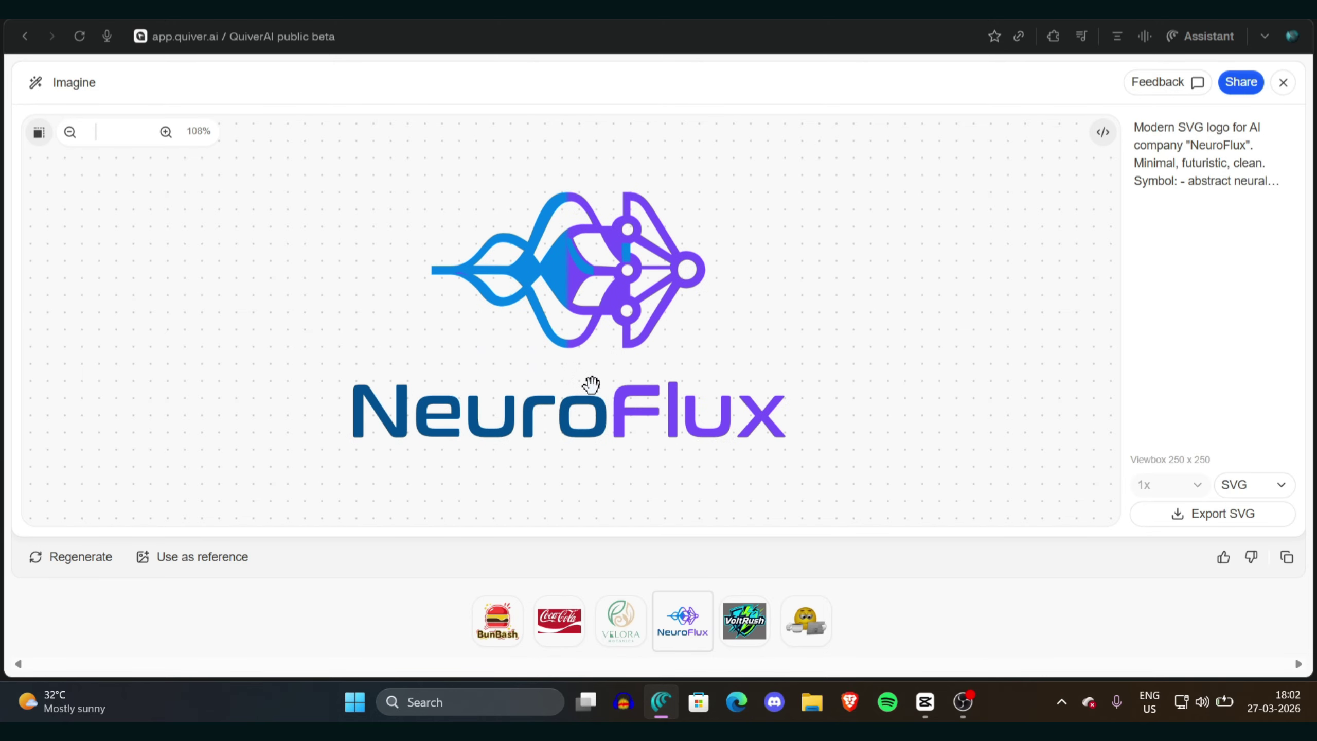
Step: Take a slightly closer look at the NeuroFlux logo's symbol and wordmark together
{"action": "scroll", "coordinate": [591, 384], "scroll_direction": "up", "scroll_amount": 1}
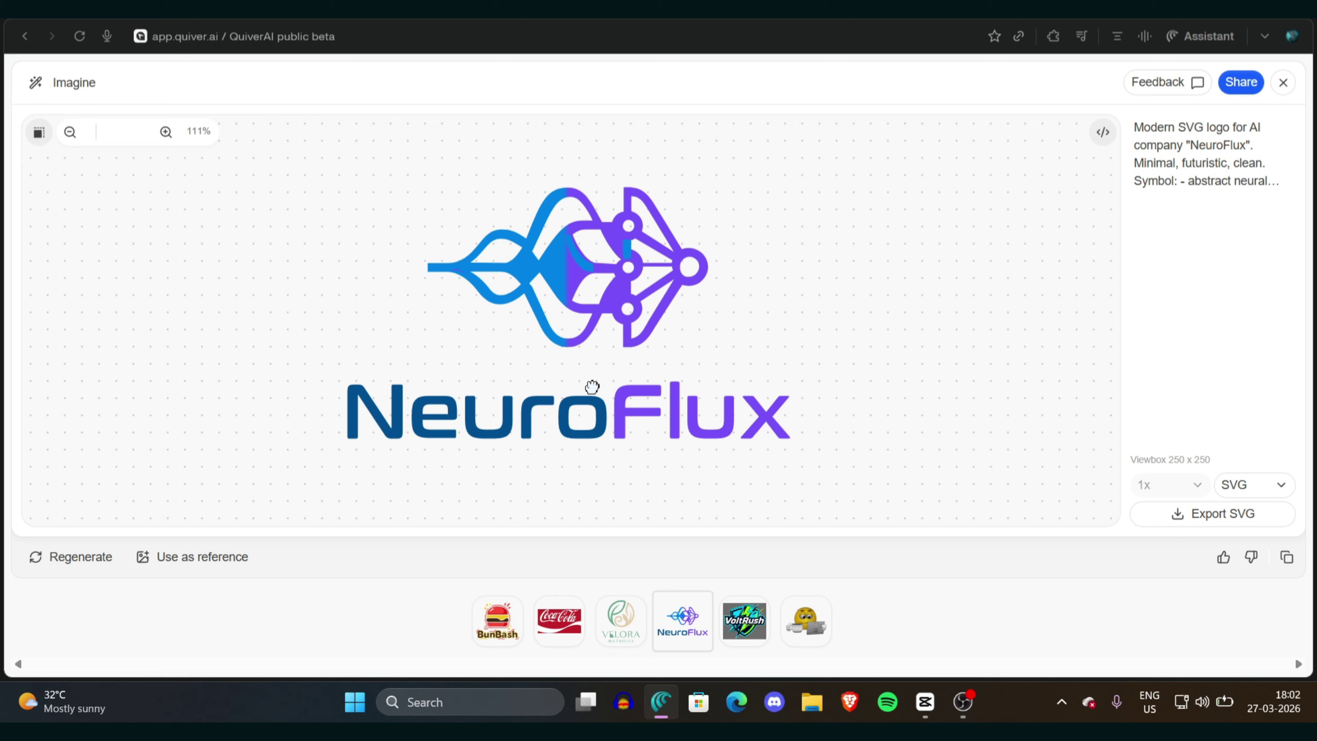
{"action": "scroll", "coordinate": [592, 386], "scroll_direction": "up", "scroll_amount": 5}
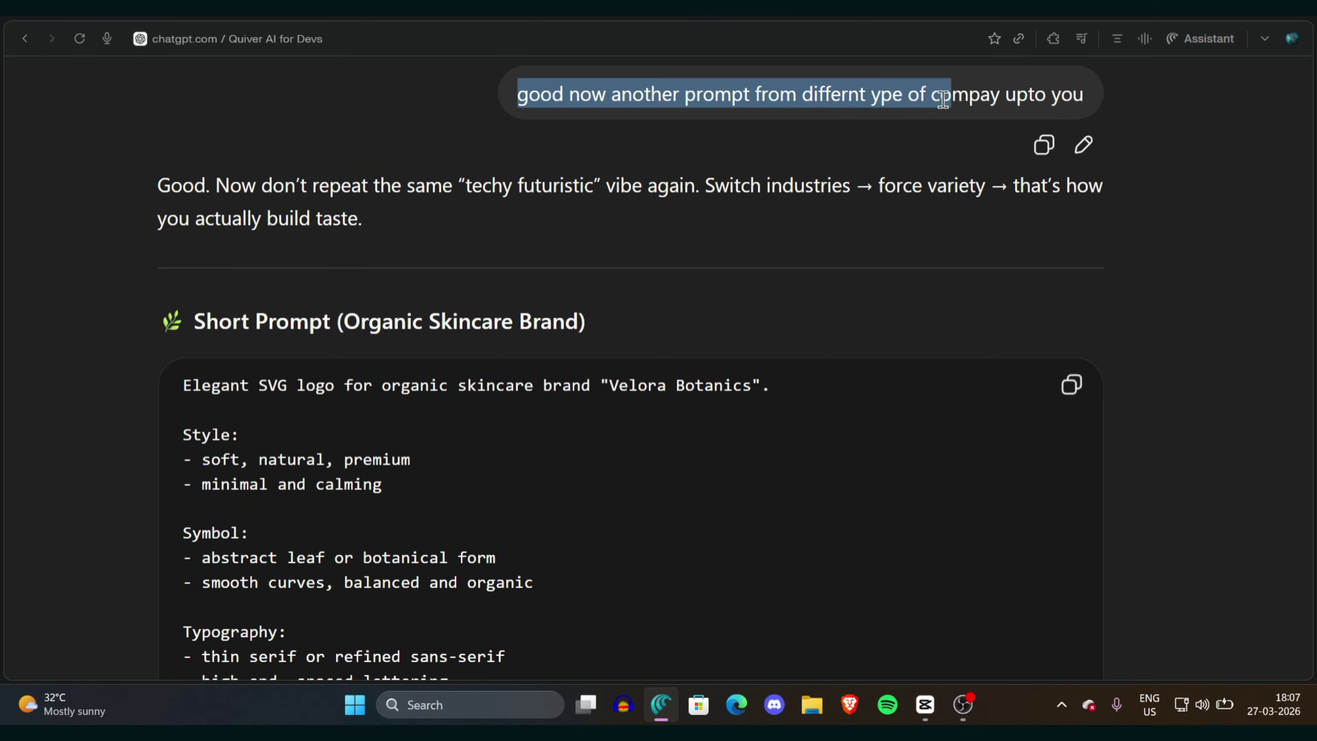
Step: Switch to ChatGPT and read the request for a prompt for a different type of company and the reply's introduction
{"action": "scroll", "coordinate": [1075, 97], "scroll_direction": "up", "scroll_amount": 1}
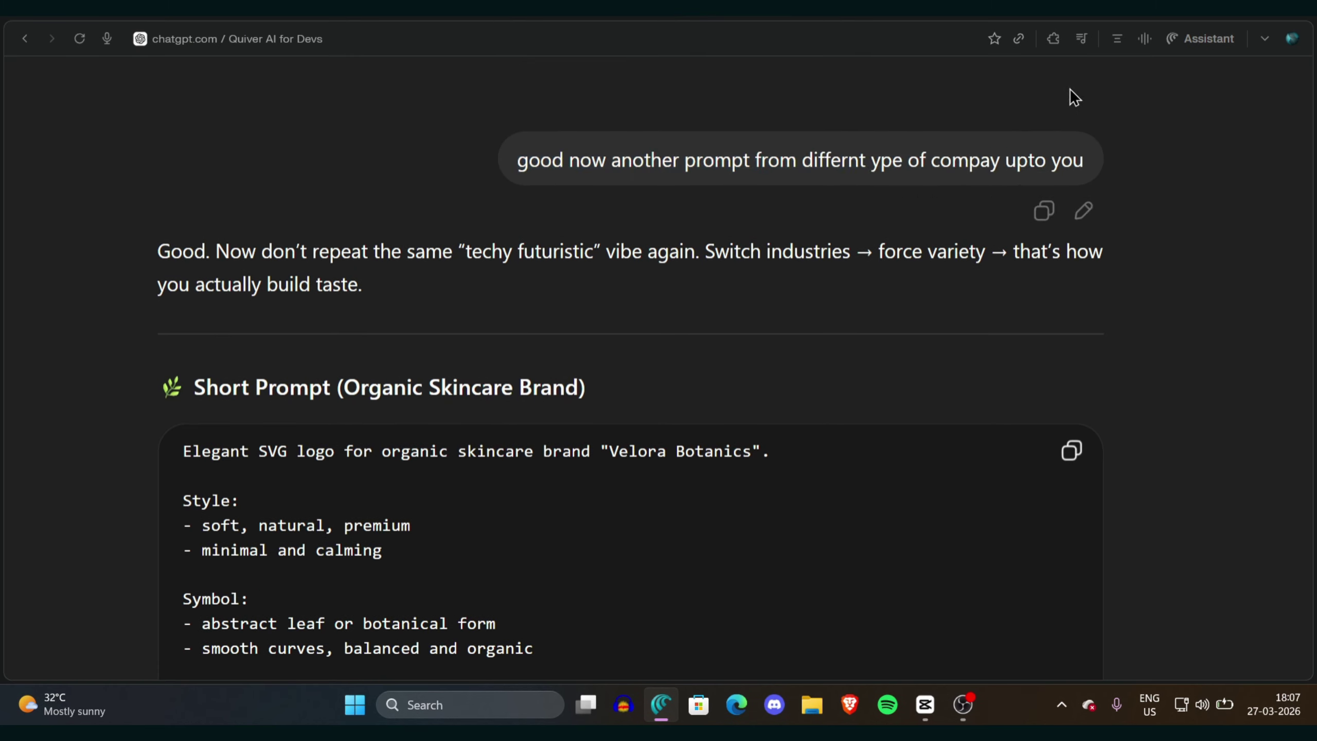
{"action": "scroll", "coordinate": [736, 249], "scroll_direction": "down", "scroll_amount": 2}
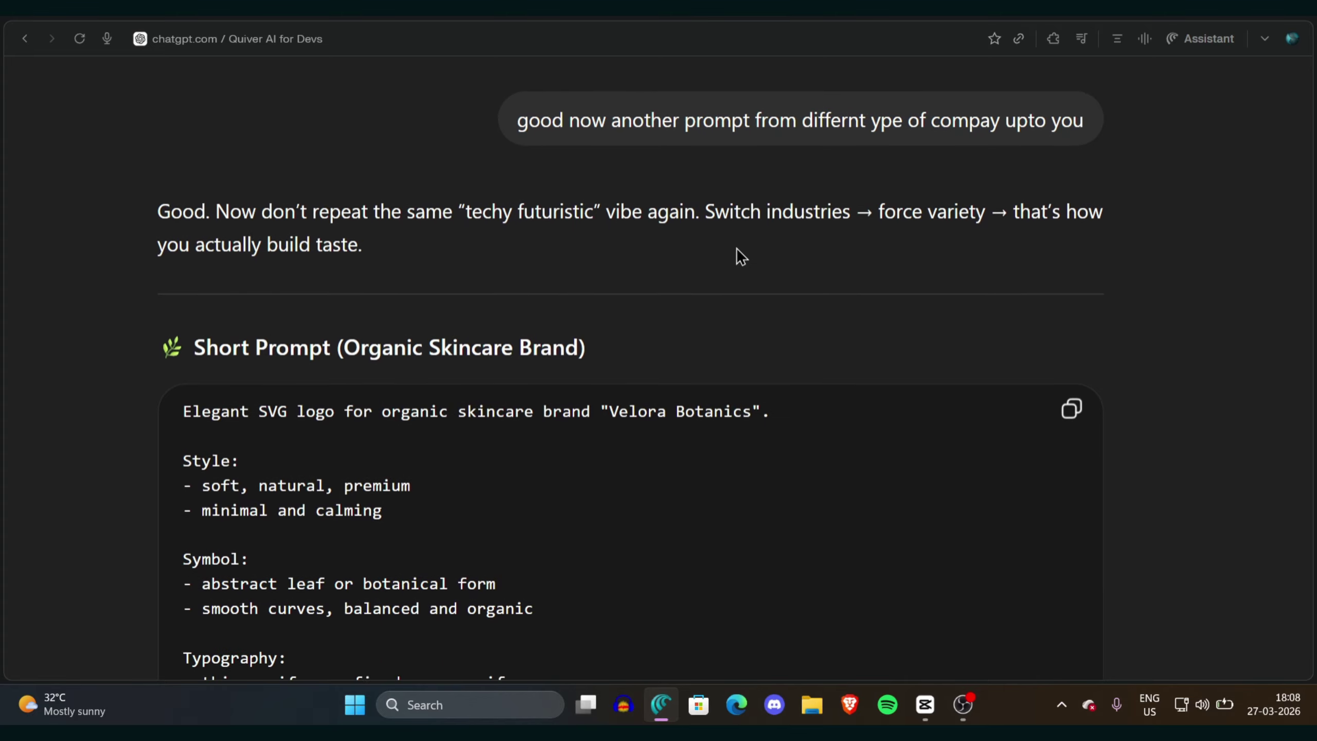
{"action": "scroll", "coordinate": [740, 254], "scroll_direction": "down", "scroll_amount": 5}
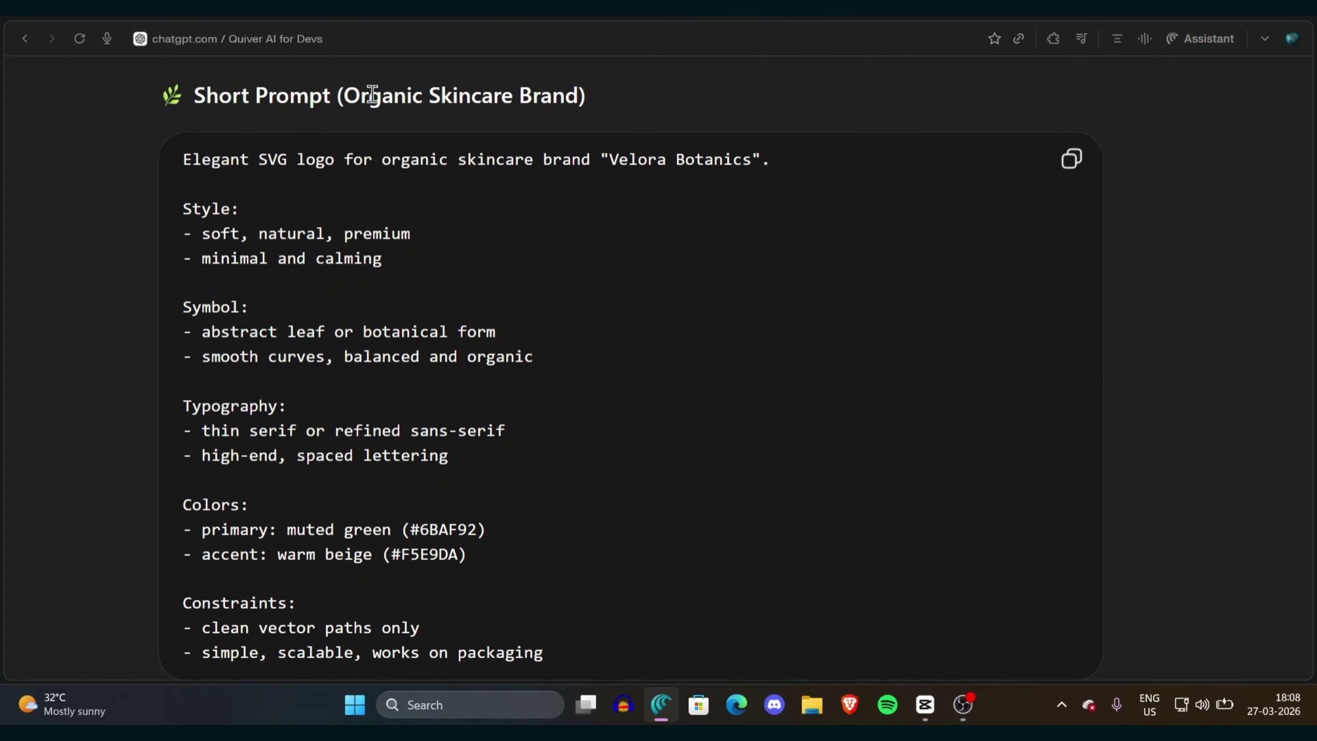
Step: Review the Velora Botanics organic skincare prompt, highlighting its heading, opening line, style, symbol and typography sections
{"action": "left_click_drag", "start_coordinate": [187, 104], "coordinate": [558, 256]}
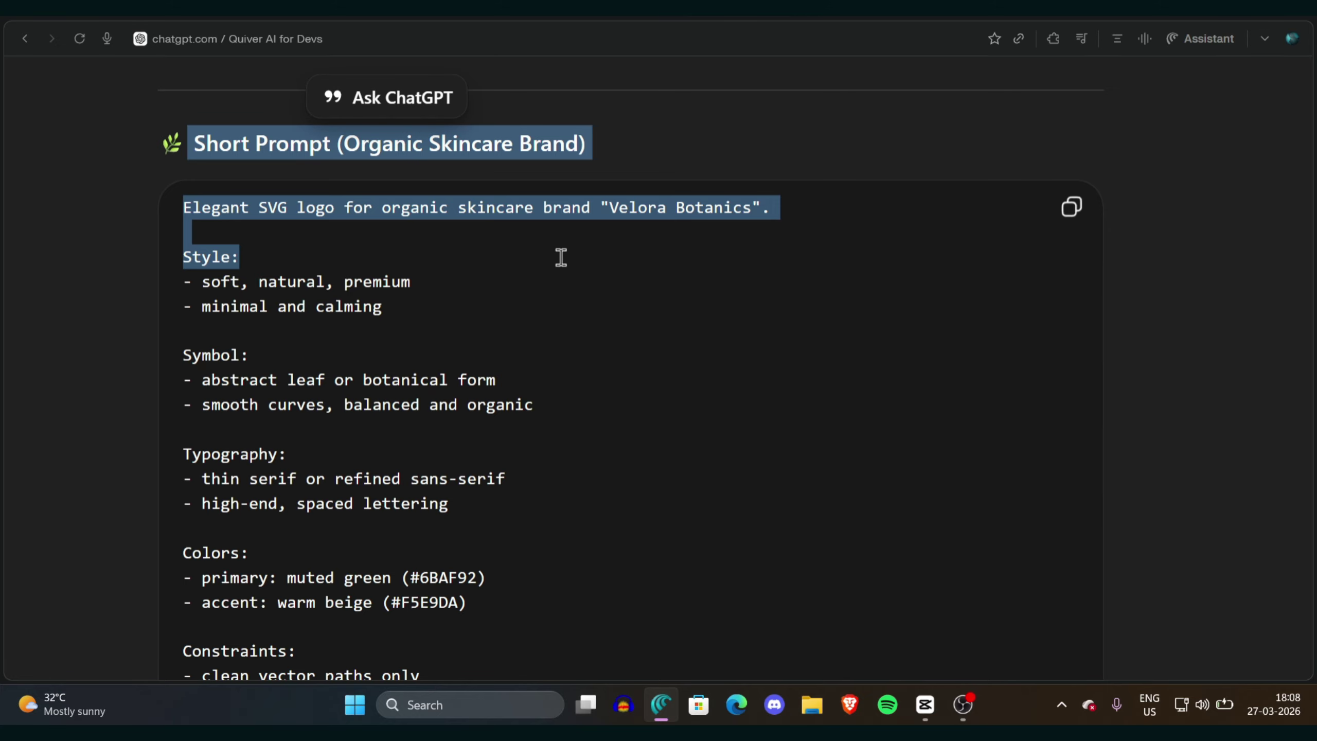
{"action": "left_click", "coordinate": [561, 258]}
{"action": "scroll", "coordinate": [561, 257], "scroll_direction": "down", "scroll_amount": 1}
{"action": "left_click_drag", "start_coordinate": [185, 107], "coordinate": [661, 212]}
{"action": "left_click", "coordinate": [661, 212]}
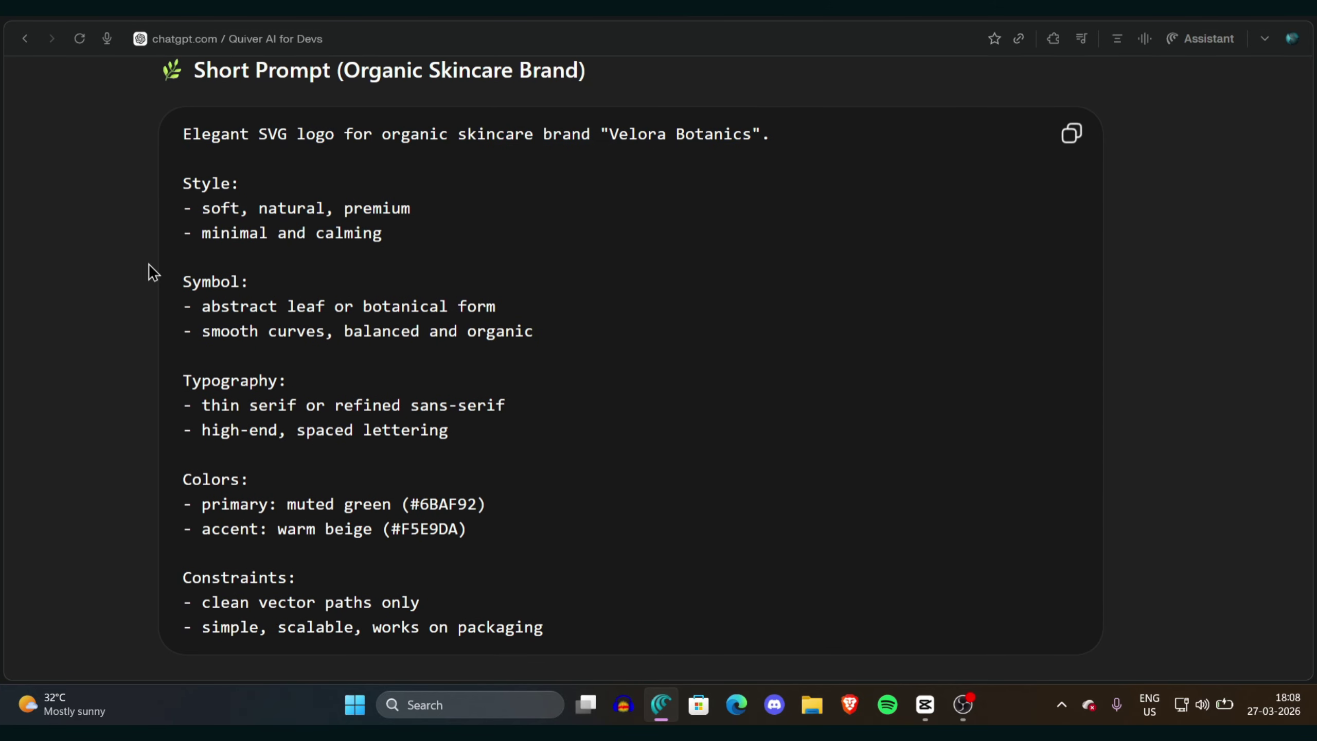
{"action": "left_click_drag", "start_coordinate": [185, 186], "coordinate": [470, 244]}
{"action": "left_click_drag", "start_coordinate": [291, 381], "coordinate": [187, 272]}
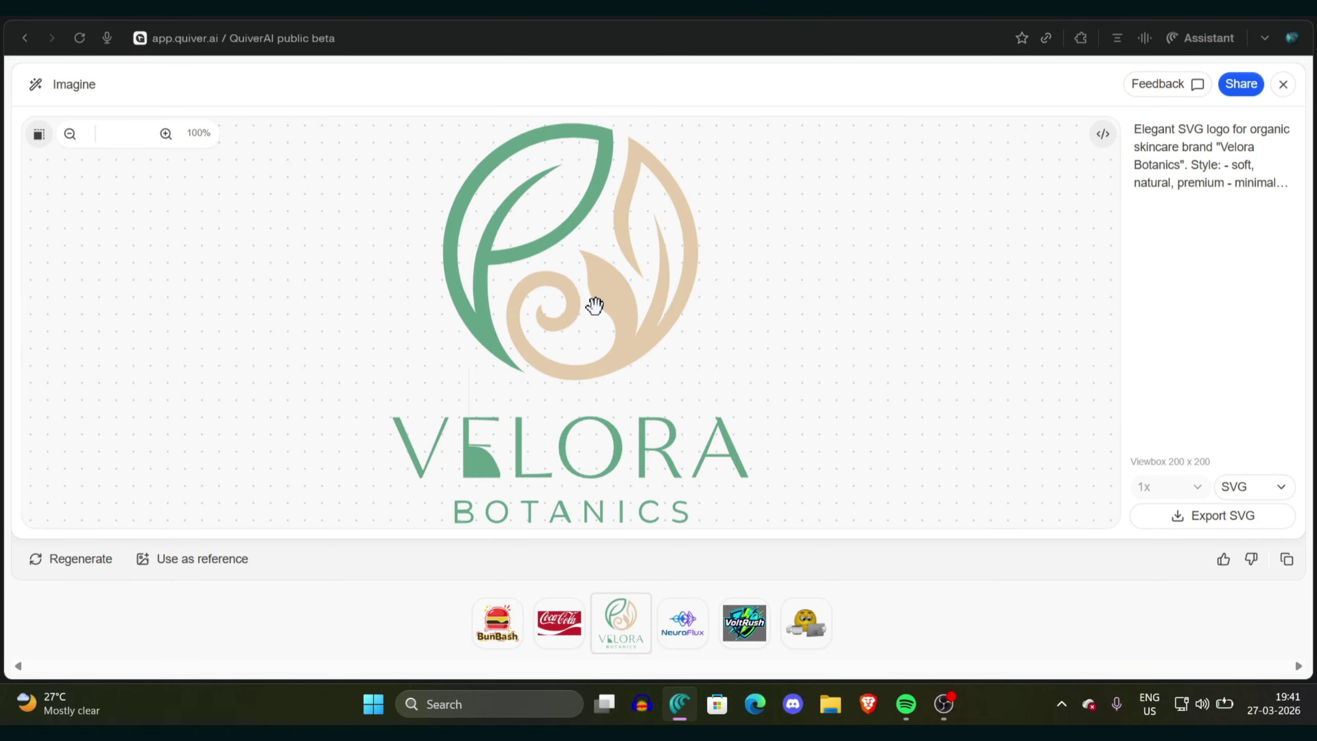
Step: Switch to QuiverAI and examine the Velora Botanics logo as a whole, including its leaf symbol and lettering
{"action": "mouse_move", "coordinate": [595, 305]}
{"action": "left_mouse_down"}
{"action": "mouse_move", "coordinate": [664, 280]}
{"action": "mouse_move", "coordinate": [605, 301]}
{"action": "left_mouse_up"}
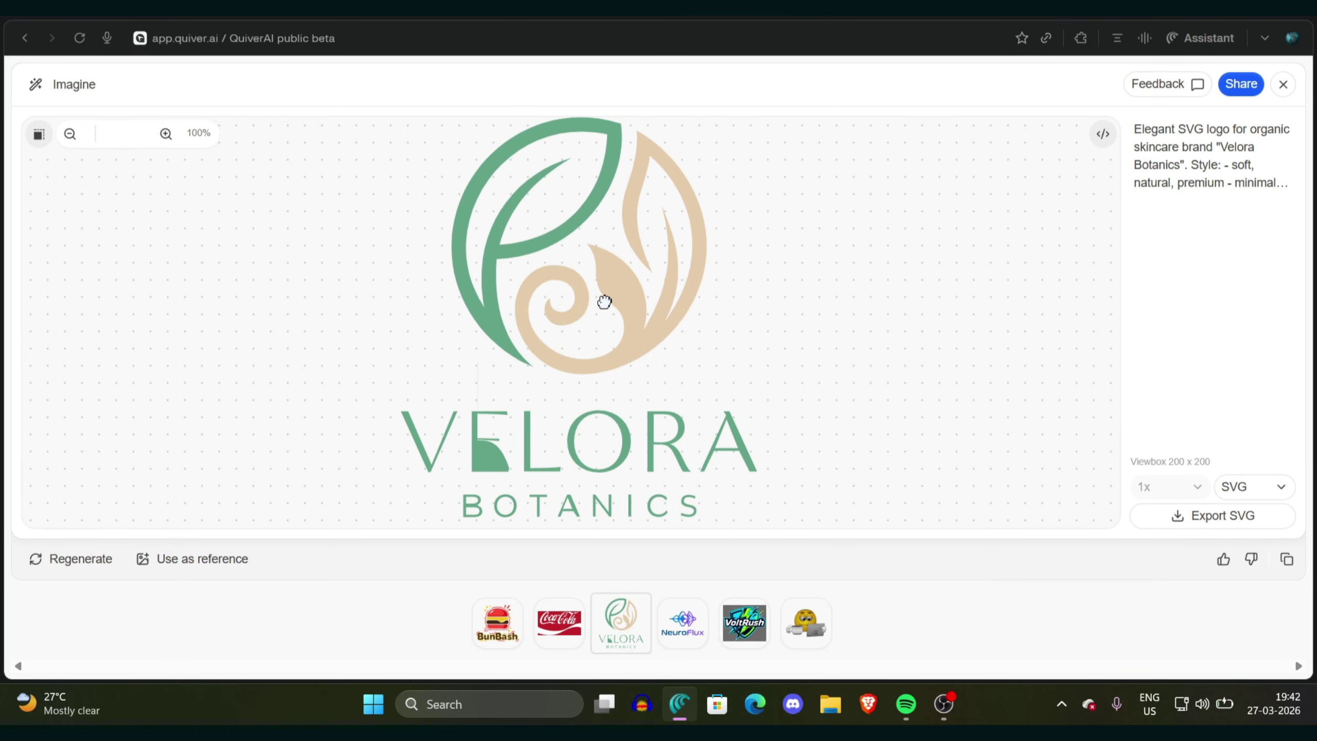
{"action": "scroll", "coordinate": [604, 301], "scroll_direction": "down", "scroll_amount": 5}
{"action": "scroll", "coordinate": [606, 300], "scroll_direction": "up", "scroll_amount": 4}
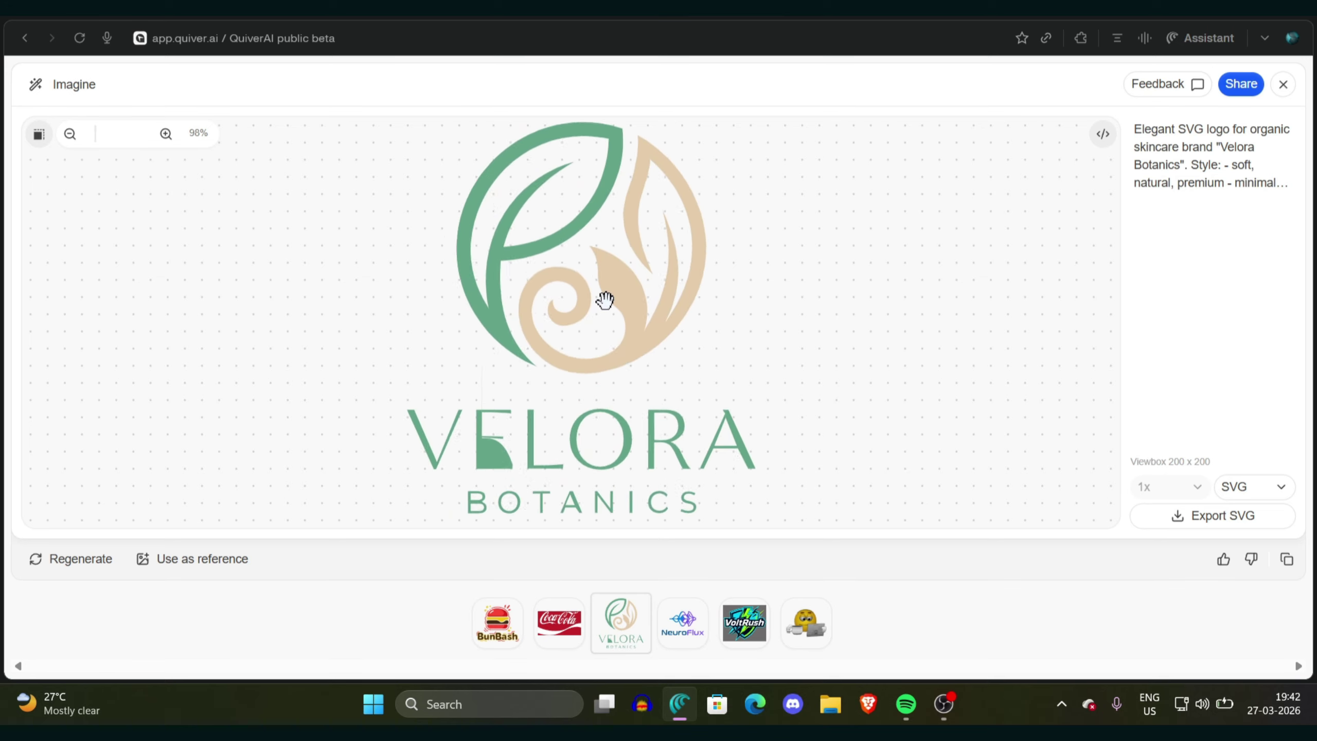
{"action": "scroll", "coordinate": [604, 301], "scroll_direction": "down", "scroll_amount": 2}
{"action": "mouse_move", "coordinate": [575, 293]}
{"action": "left_mouse_down"}
{"action": "mouse_move", "coordinate": [656, 344]}
{"action": "mouse_move", "coordinate": [558, 289]}
{"action": "mouse_move", "coordinate": [563, 299]}
{"action": "left_mouse_up"}
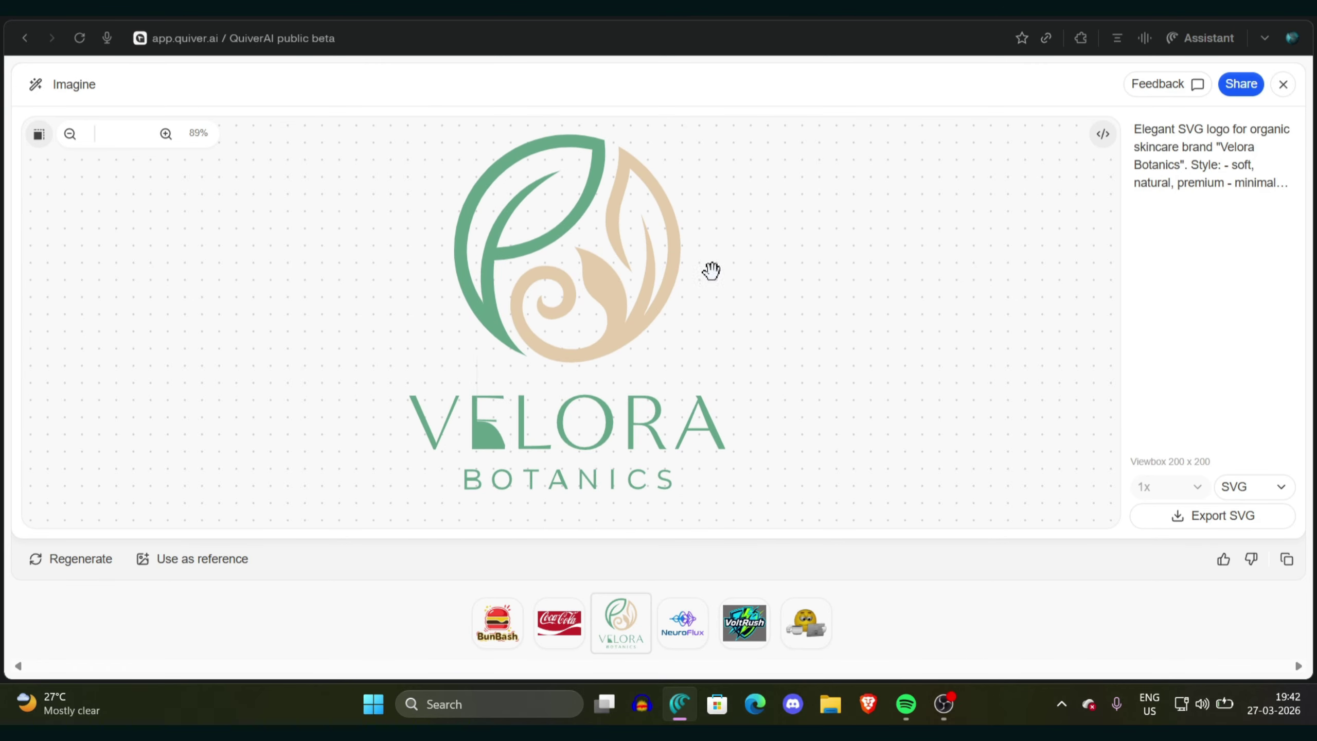
{"action": "scroll", "coordinate": [627, 296], "scroll_direction": "up", "scroll_amount": 1}
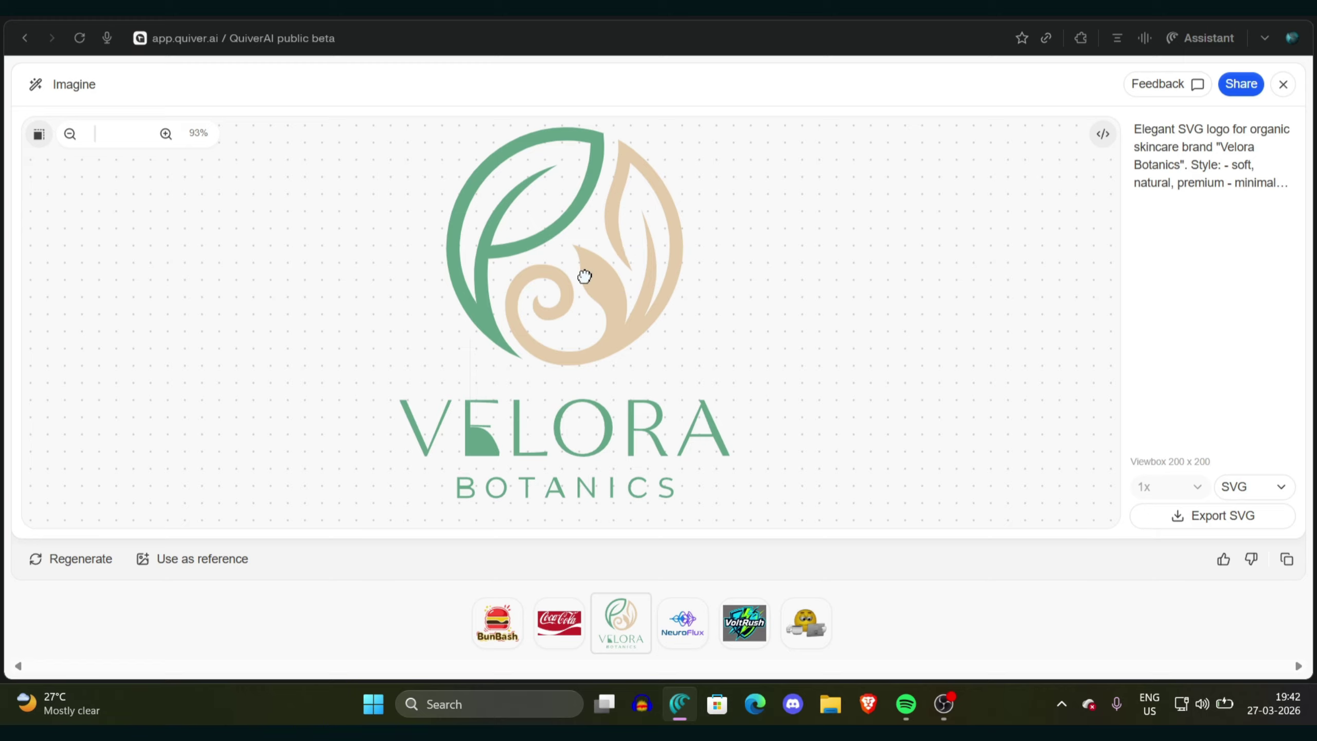
{"action": "mouse_move", "coordinate": [585, 277]}
{"action": "left_mouse_down"}
{"action": "mouse_move", "coordinate": [650, 286]}
{"action": "mouse_move", "coordinate": [597, 284]}
{"action": "left_mouse_up"}
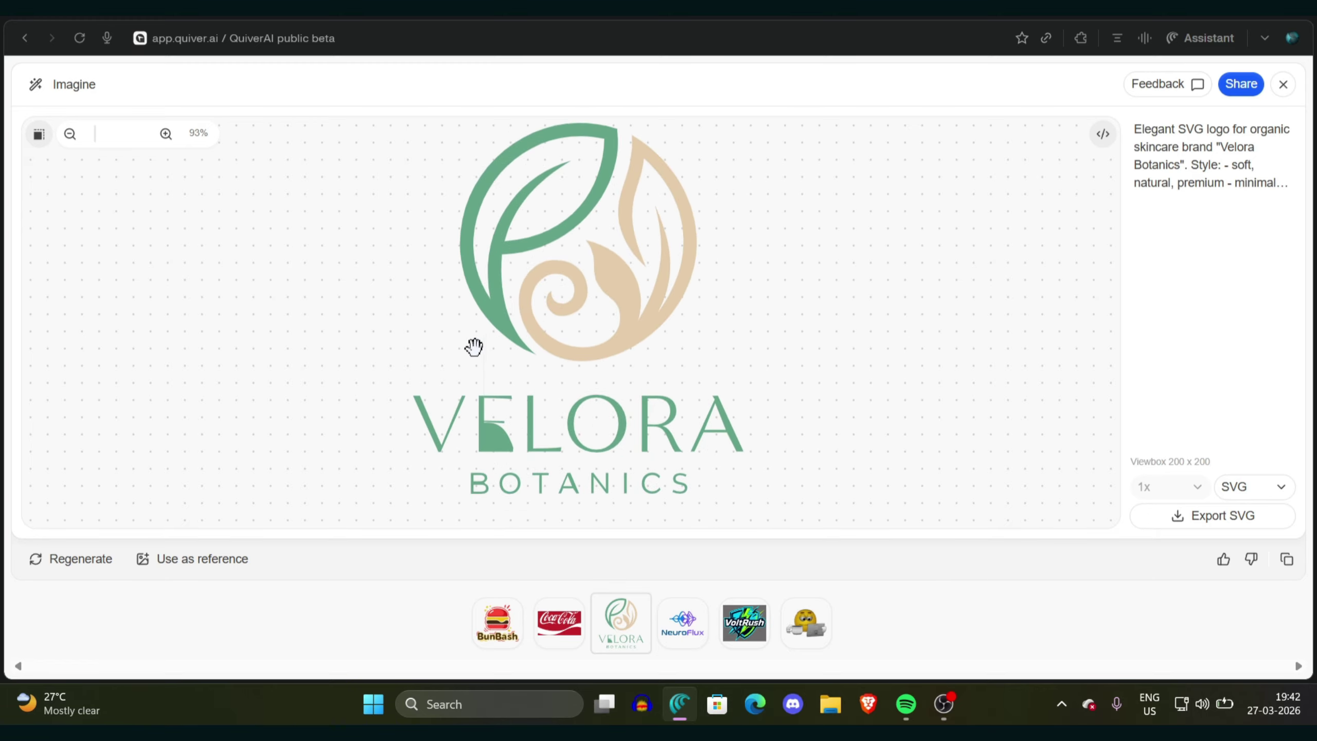
Step: Inspect the details of the Velora Botanics leaf emblem and wordmark at closer and wider magnifications
{"action": "scroll", "coordinate": [474, 347], "scroll_direction": "up", "scroll_amount": 10}
{"action": "scroll", "coordinate": [474, 347], "scroll_direction": "down", "scroll_amount": 8}
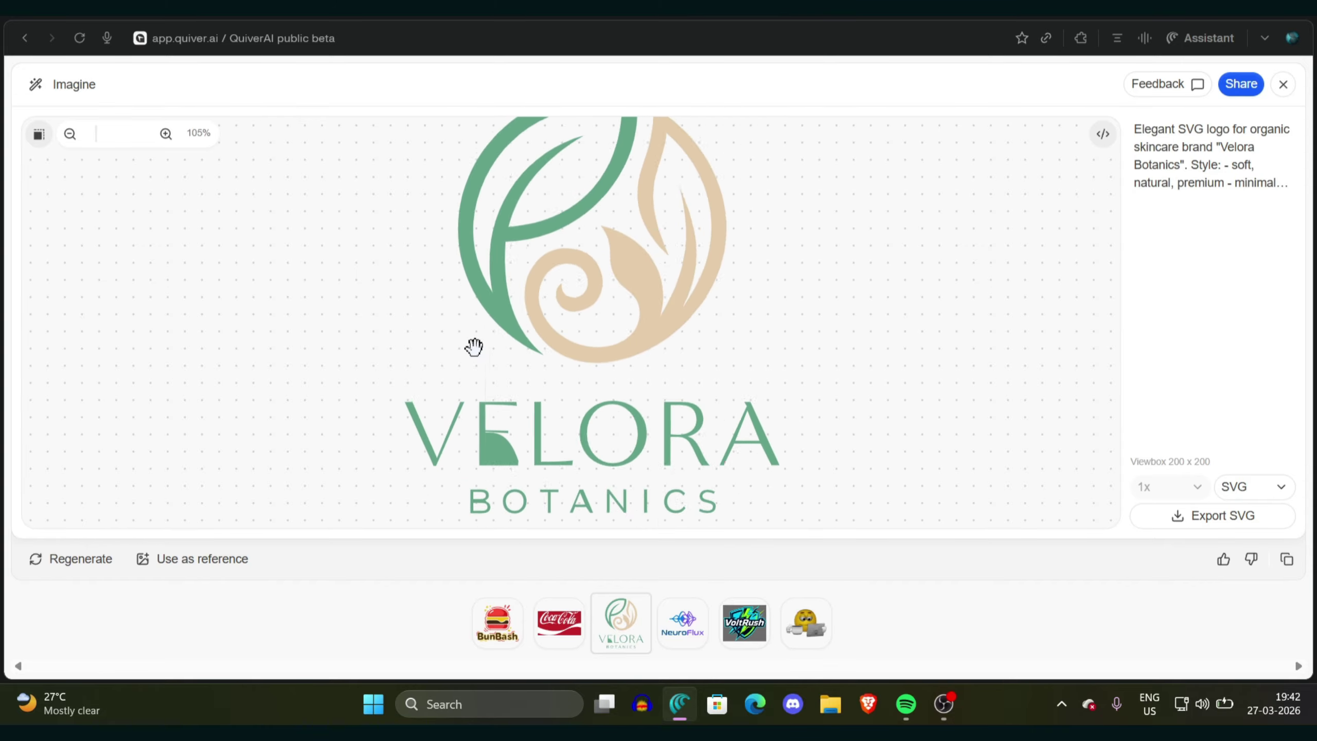
{"action": "scroll", "coordinate": [676, 332], "scroll_direction": "up", "scroll_amount": 1}
{"action": "scroll", "coordinate": [602, 291], "scroll_direction": "down", "scroll_amount": 2}
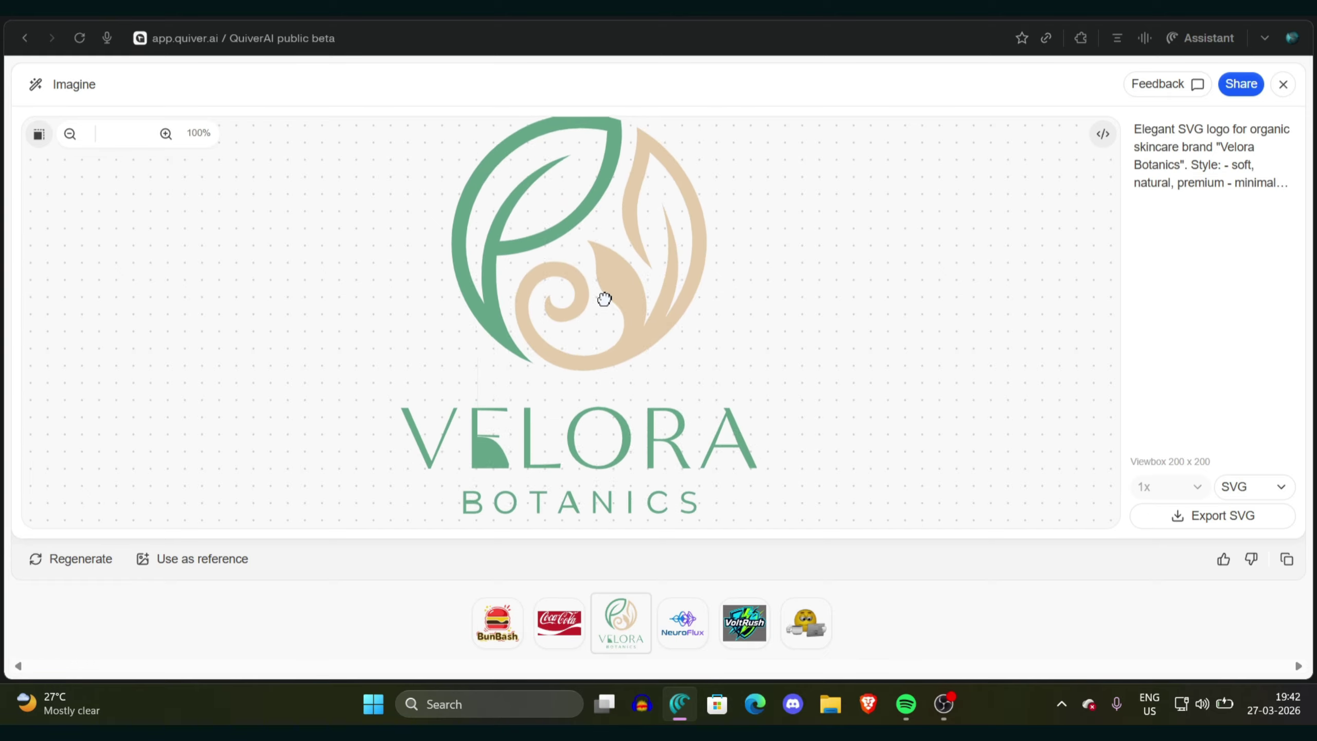
{"action": "scroll", "coordinate": [605, 299], "scroll_direction": "up", "scroll_amount": 2}
{"action": "scroll", "coordinate": [605, 300], "scroll_direction": "down", "scroll_amount": 3}
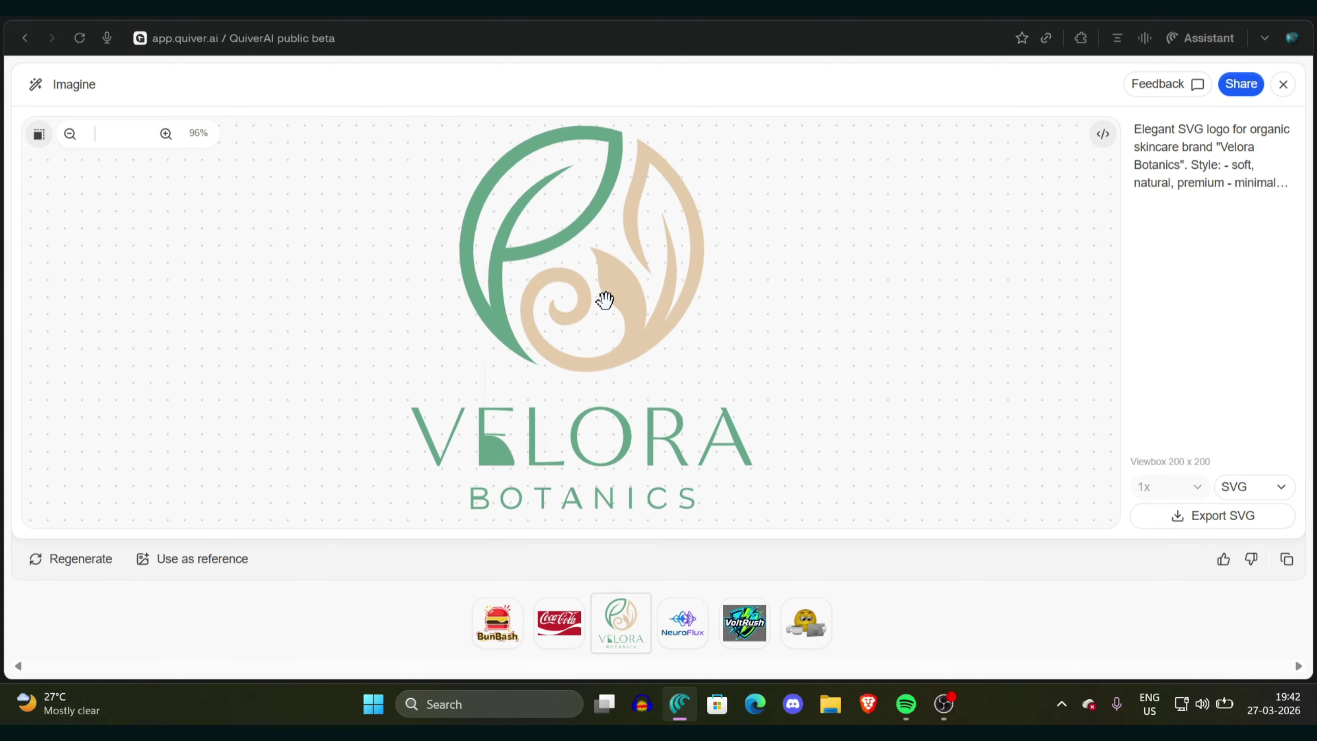
{"action": "scroll", "coordinate": [605, 300], "scroll_direction": "up", "scroll_amount": 2}
{"action": "scroll", "coordinate": [605, 300], "scroll_direction": "down", "scroll_amount": 3}
{"action": "scroll", "coordinate": [574, 294], "scroll_direction": "up", "scroll_amount": 2}
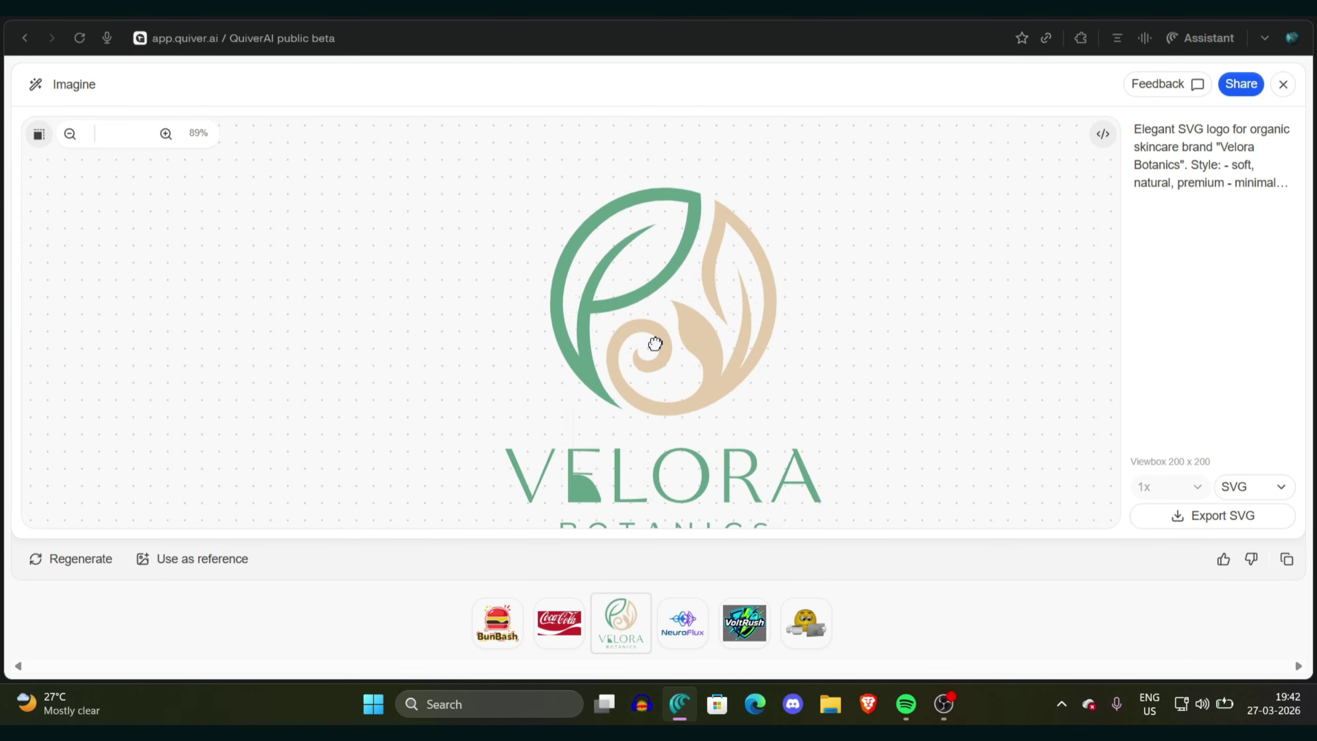
Step: Recheck the Velora Botanics logo at several magnifications and open its code view
{"action": "scroll", "coordinate": [555, 312], "scroll_direction": "down", "scroll_amount": 2}
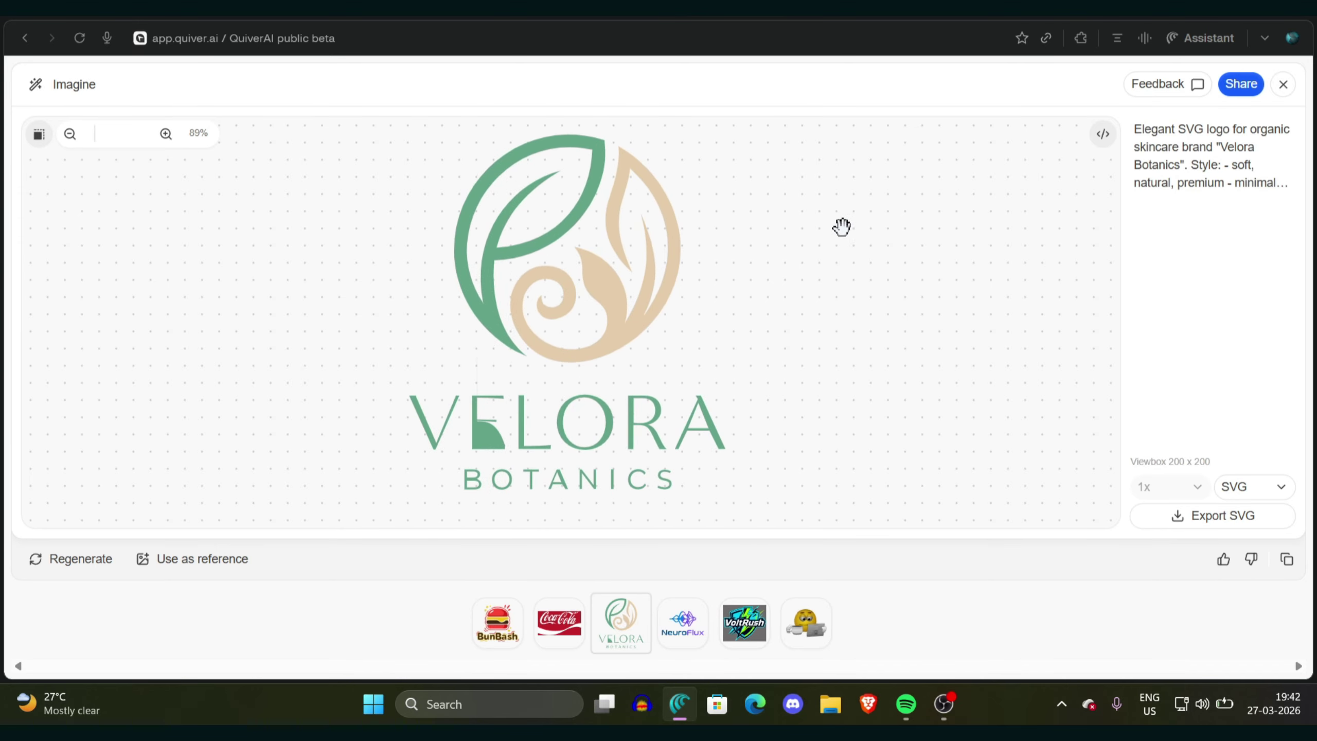
{"action": "scroll", "coordinate": [626, 295], "scroll_direction": "up", "scroll_amount": 1}
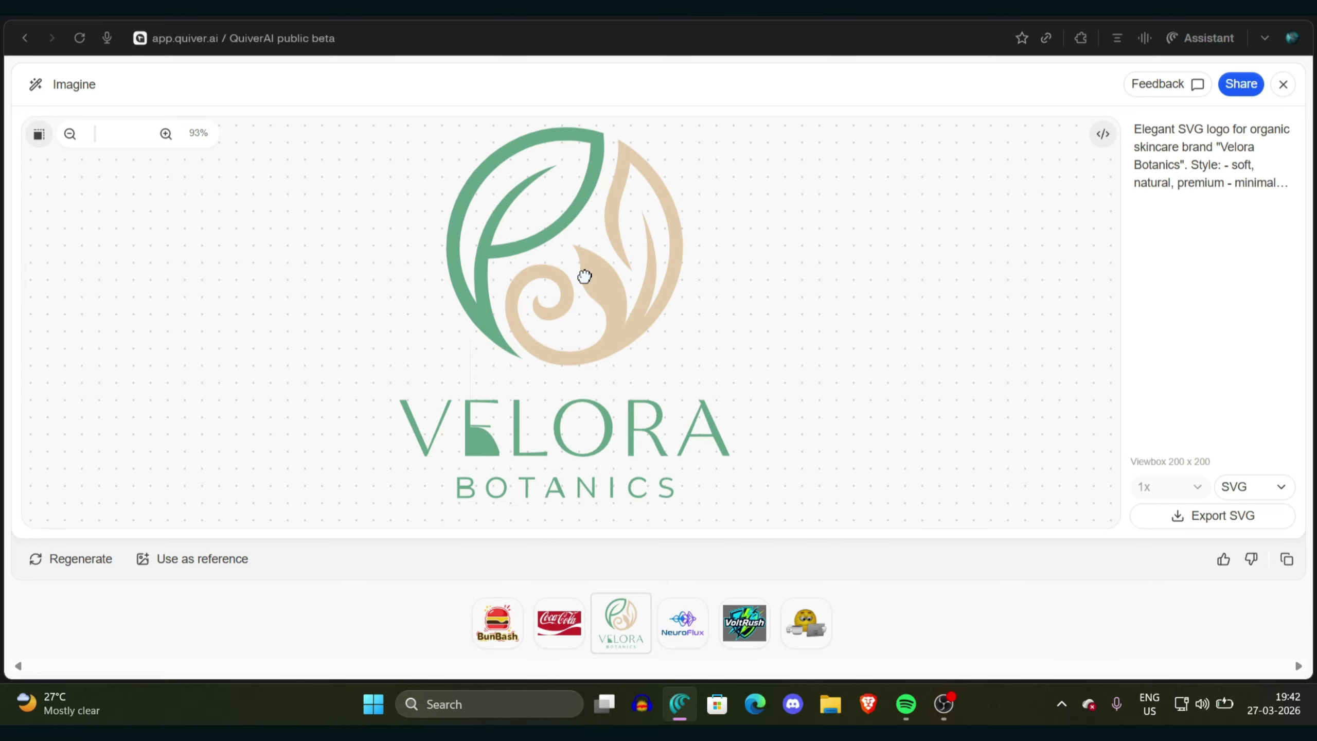
{"action": "scroll", "coordinate": [673, 289], "scroll_direction": "up", "scroll_amount": 1}
{"action": "scroll", "coordinate": [662, 290], "scroll_direction": "down", "scroll_amount": 1}
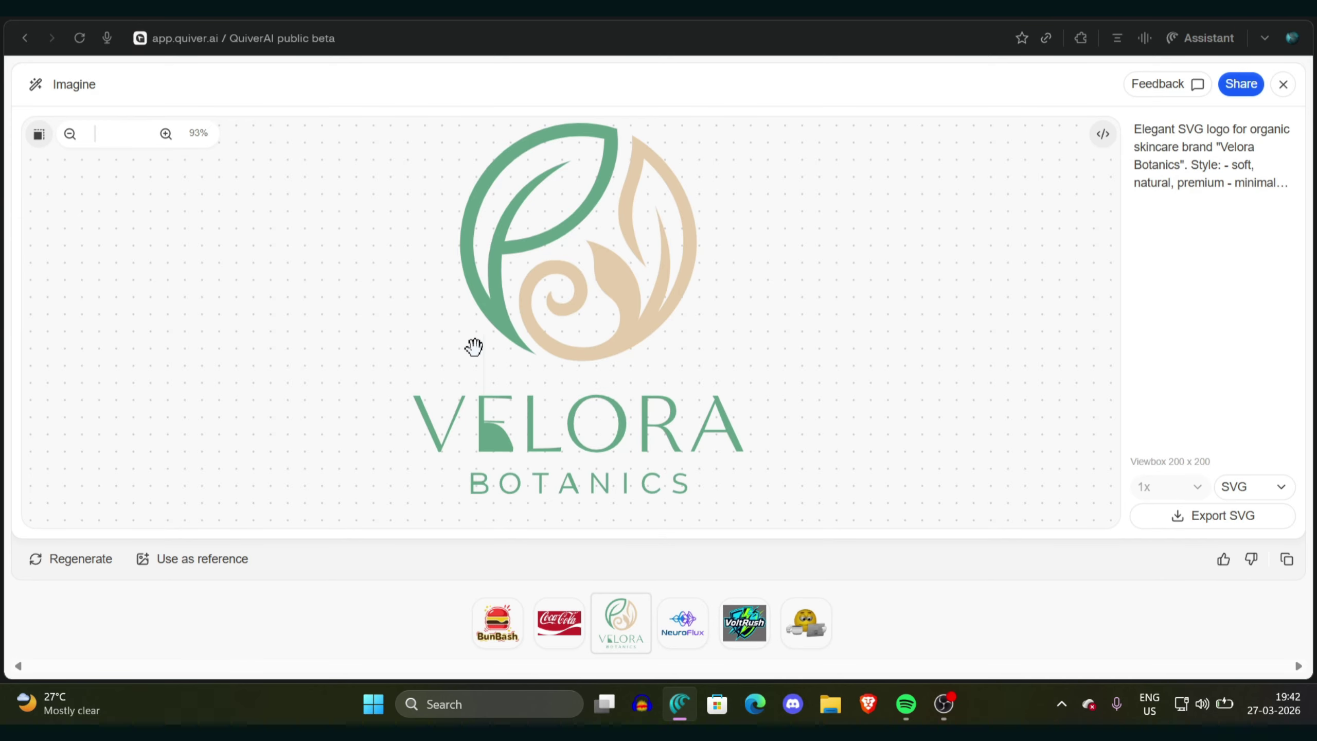
{"action": "scroll", "coordinate": [474, 347], "scroll_direction": "up", "scroll_amount": 3}
{"action": "scroll", "coordinate": [473, 347], "scroll_direction": "down", "scroll_amount": 1}
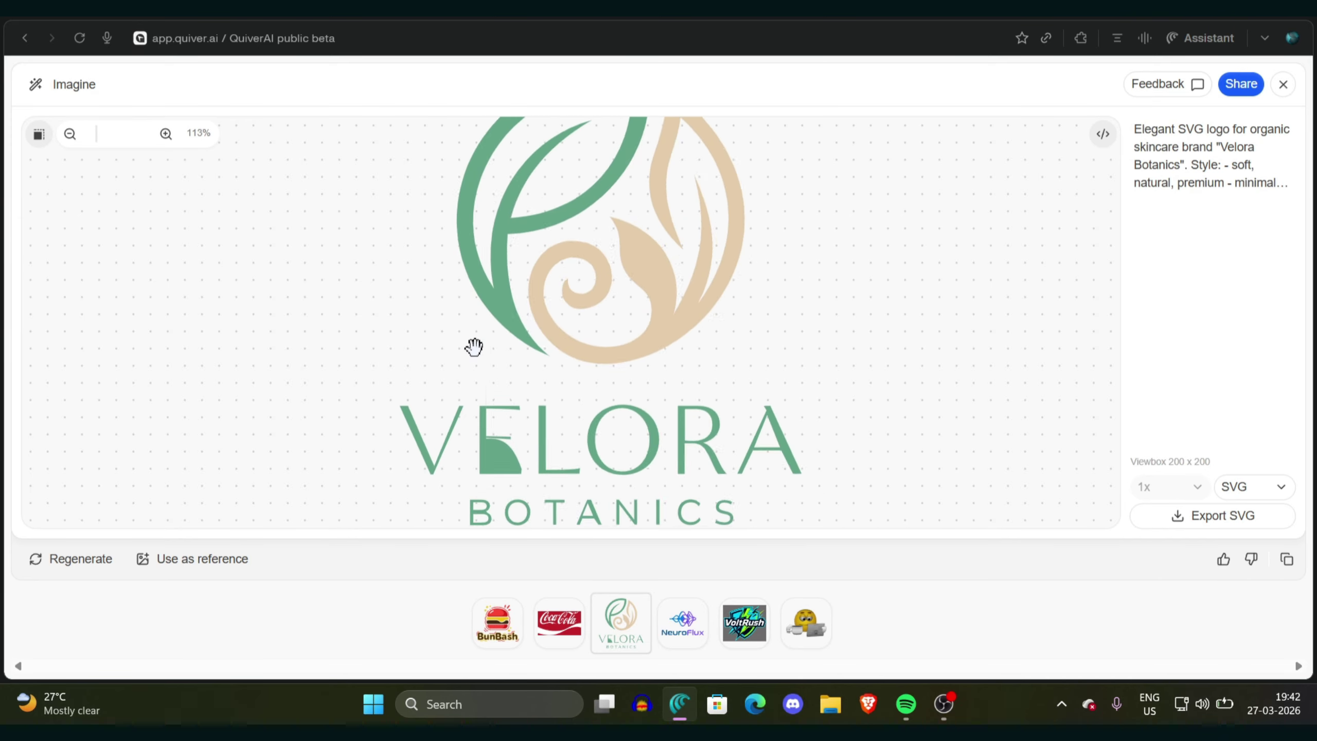
{"action": "scroll", "coordinate": [474, 347], "scroll_direction": "down", "scroll_amount": 2}
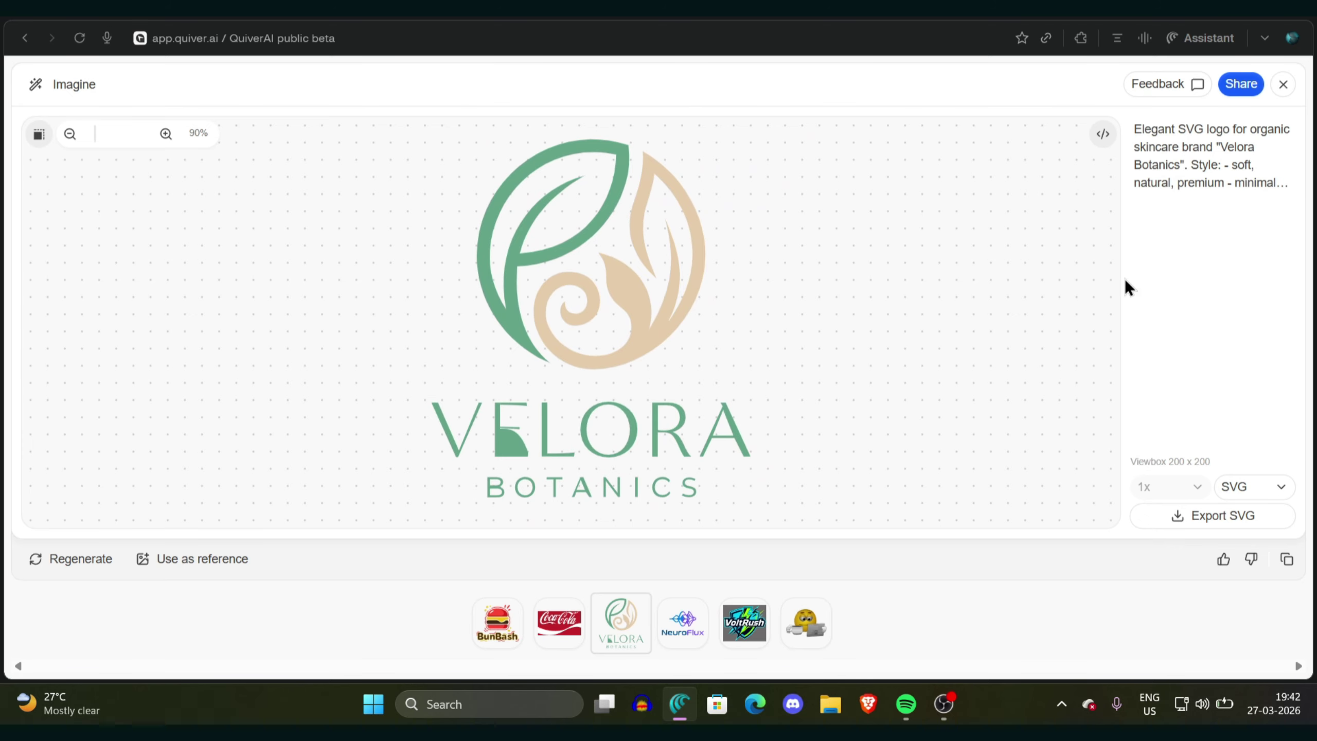
{"action": "left_click", "coordinate": [1104, 135]}
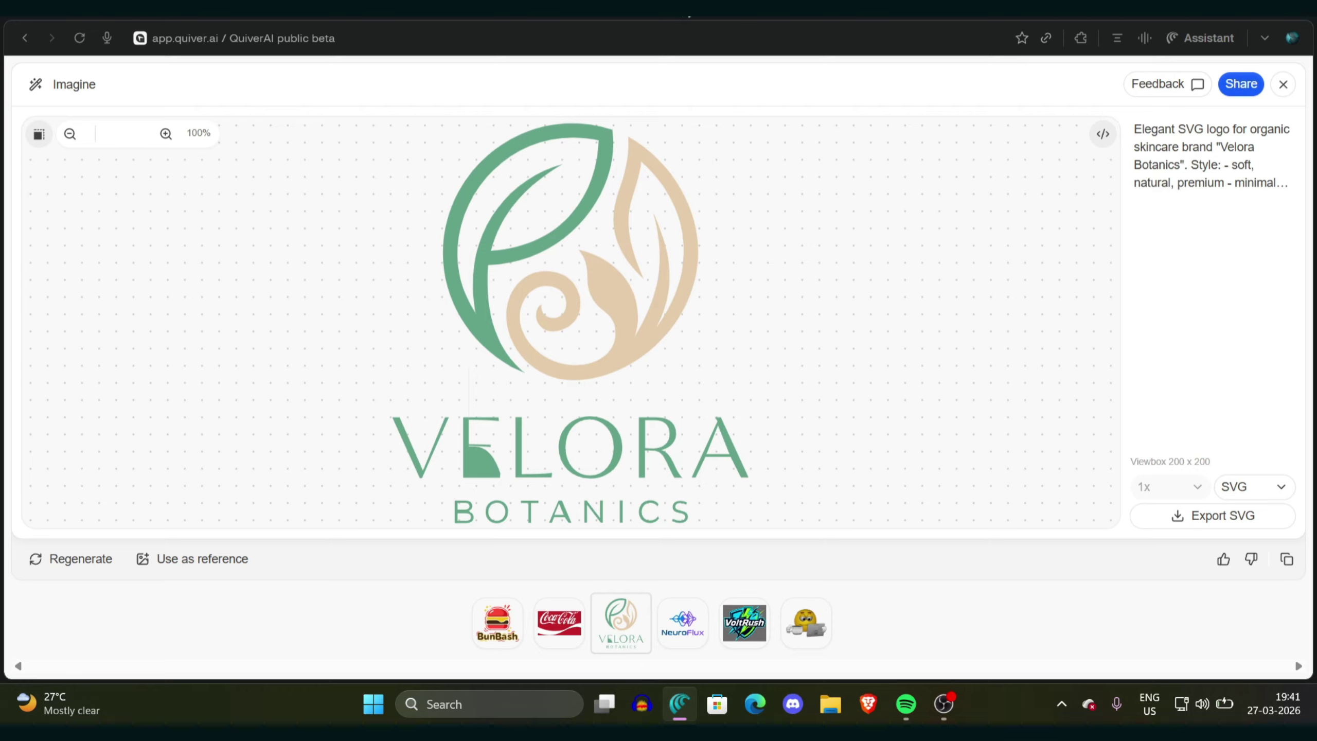
{"action": "mouse_move", "coordinate": [595, 308]}
{"action": "left_mouse_down"}
{"action": "mouse_move", "coordinate": [609, 274]}
{"action": "mouse_move", "coordinate": [604, 292]}
{"action": "left_mouse_up"}
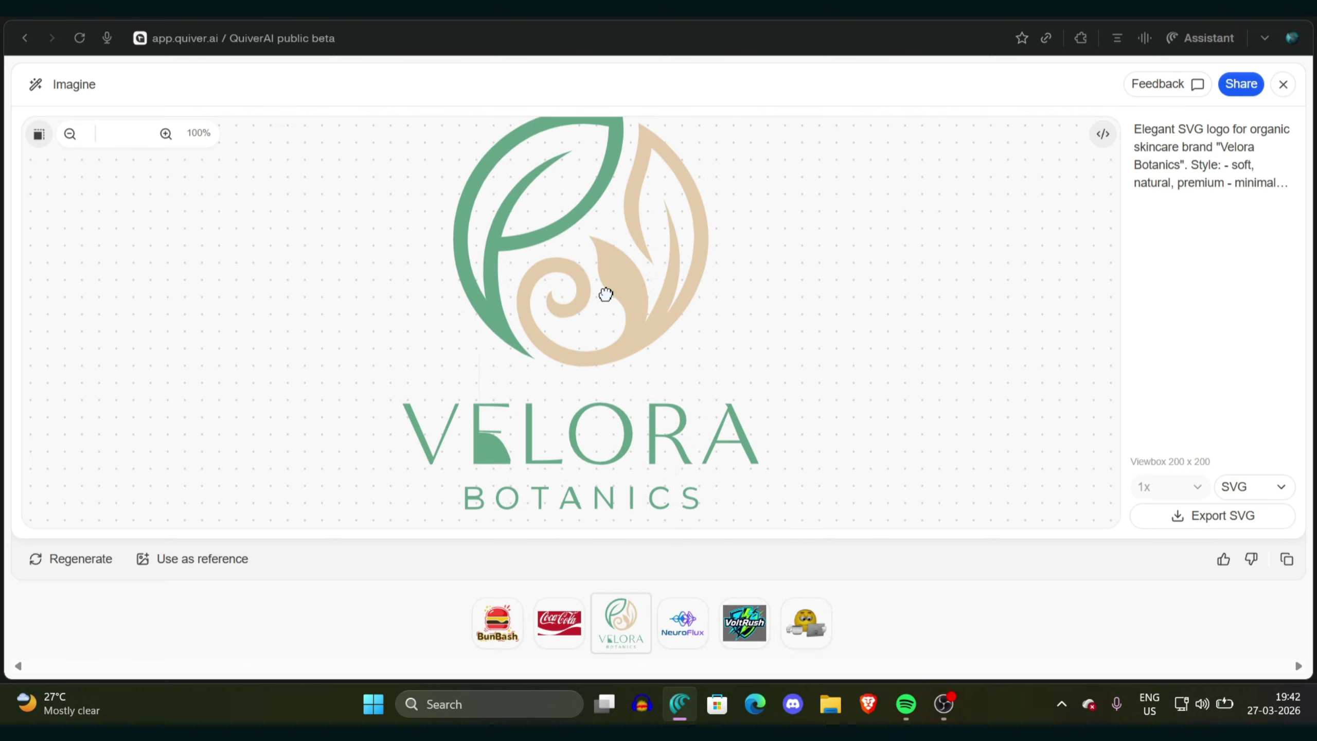
{"action": "scroll", "coordinate": [605, 294], "scroll_direction": "down", "scroll_amount": 5}
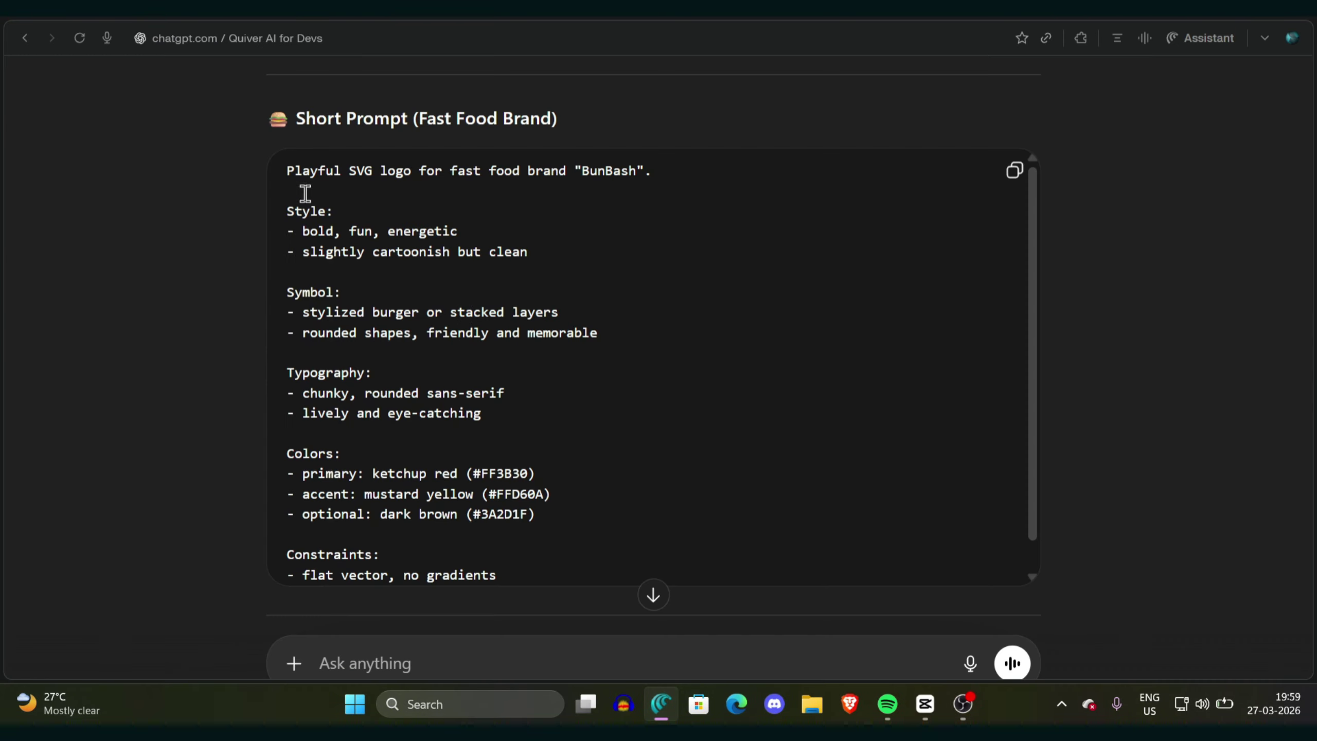
Step: Switch to ChatGPT and read the BunBash fast food prompt from its opening line through its constraints
{"action": "left_click_drag", "start_coordinate": [266, 170], "coordinate": [636, 162]}
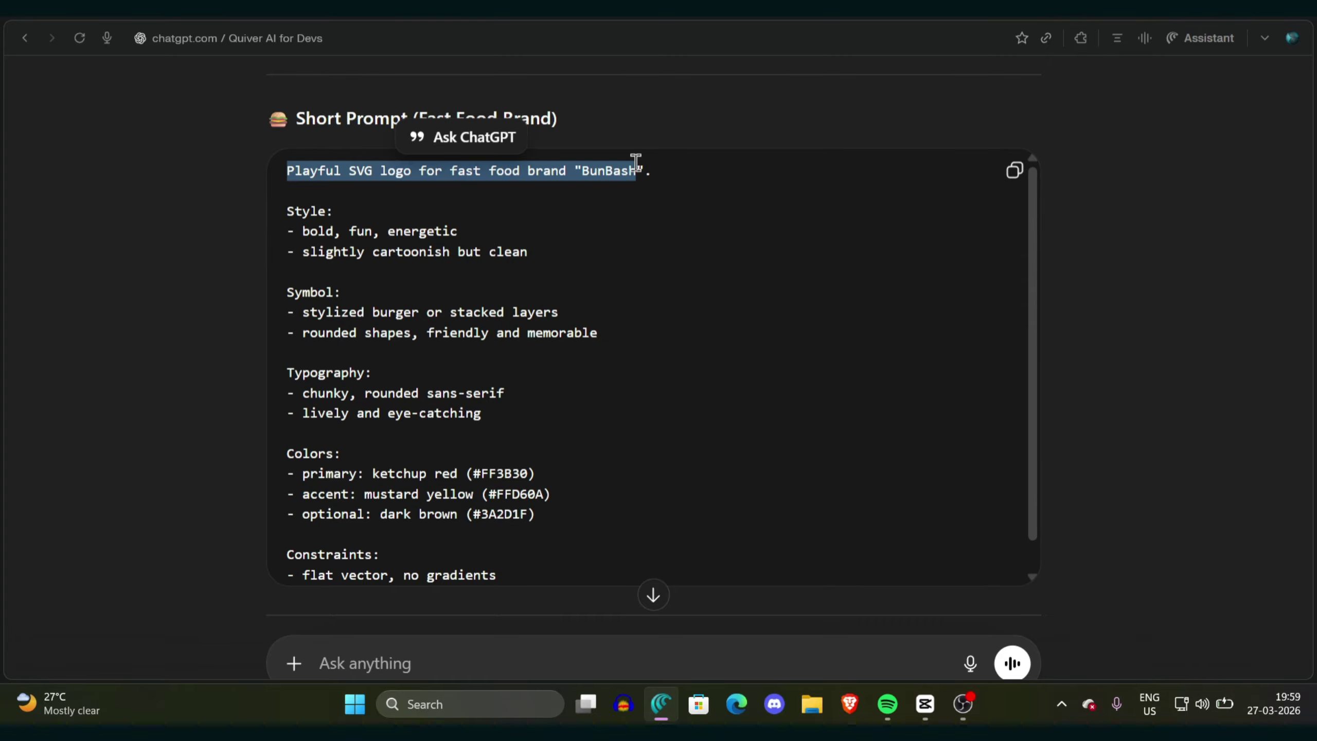
{"action": "left_click", "coordinate": [636, 163]}
{"action": "left_click_drag", "start_coordinate": [277, 174], "coordinate": [294, 274]}
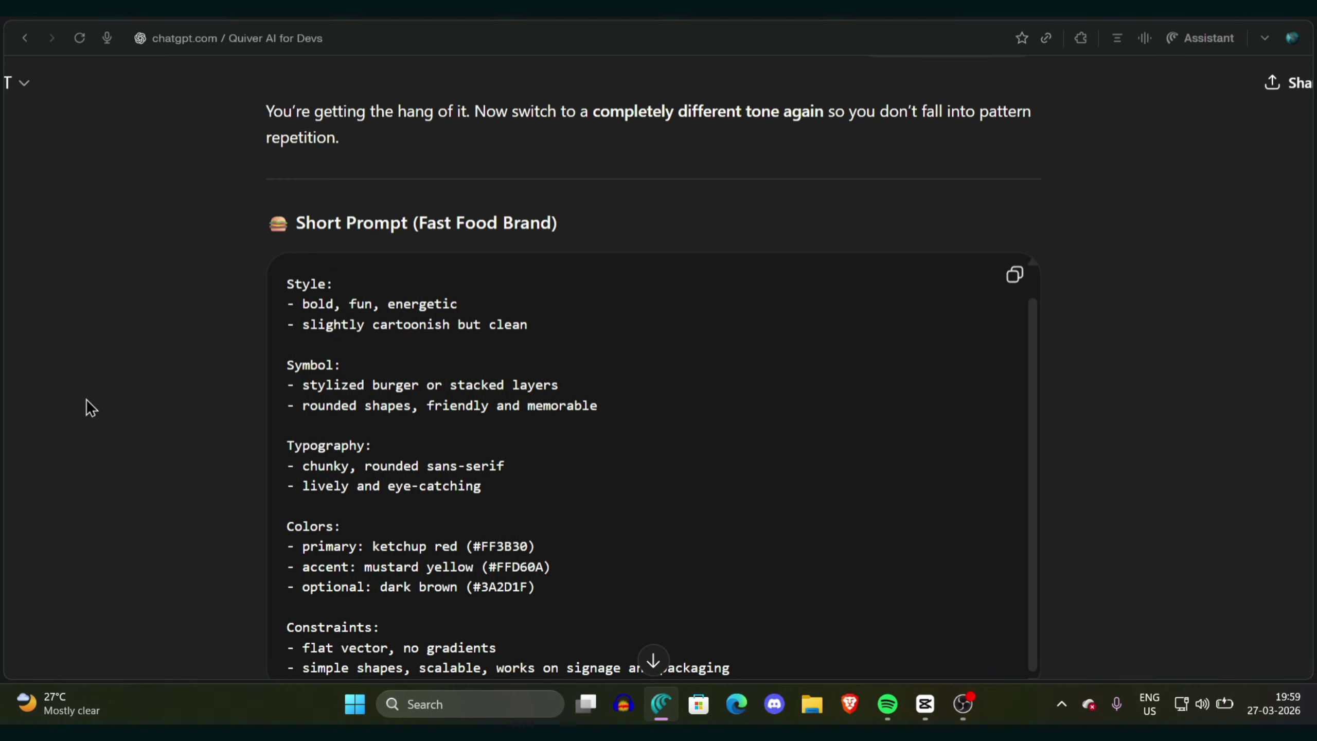
{"action": "scroll", "coordinate": [80, 410], "scroll_direction": "down", "scroll_amount": 1}
{"action": "scroll", "coordinate": [80, 410], "scroll_direction": "down", "scroll_amount": 1}
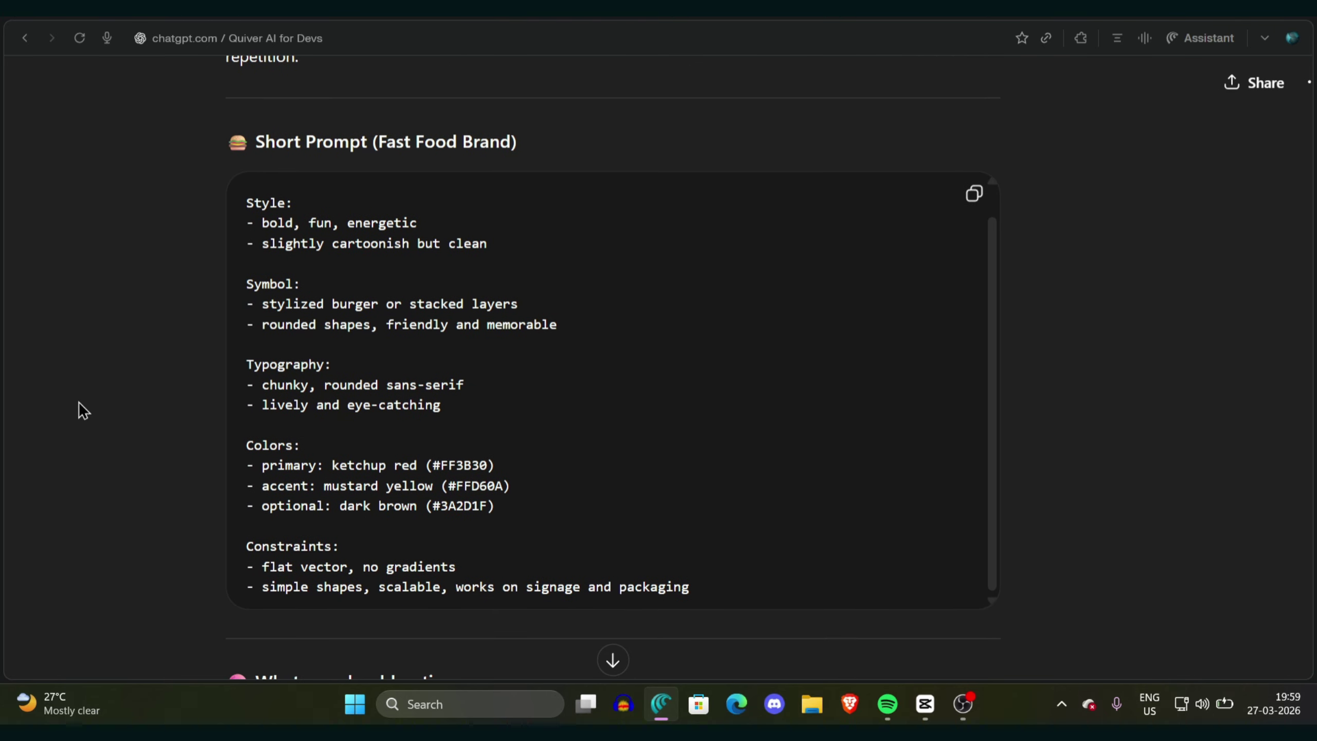
{"action": "scroll", "coordinate": [80, 410], "scroll_direction": "up", "scroll_amount": 1}
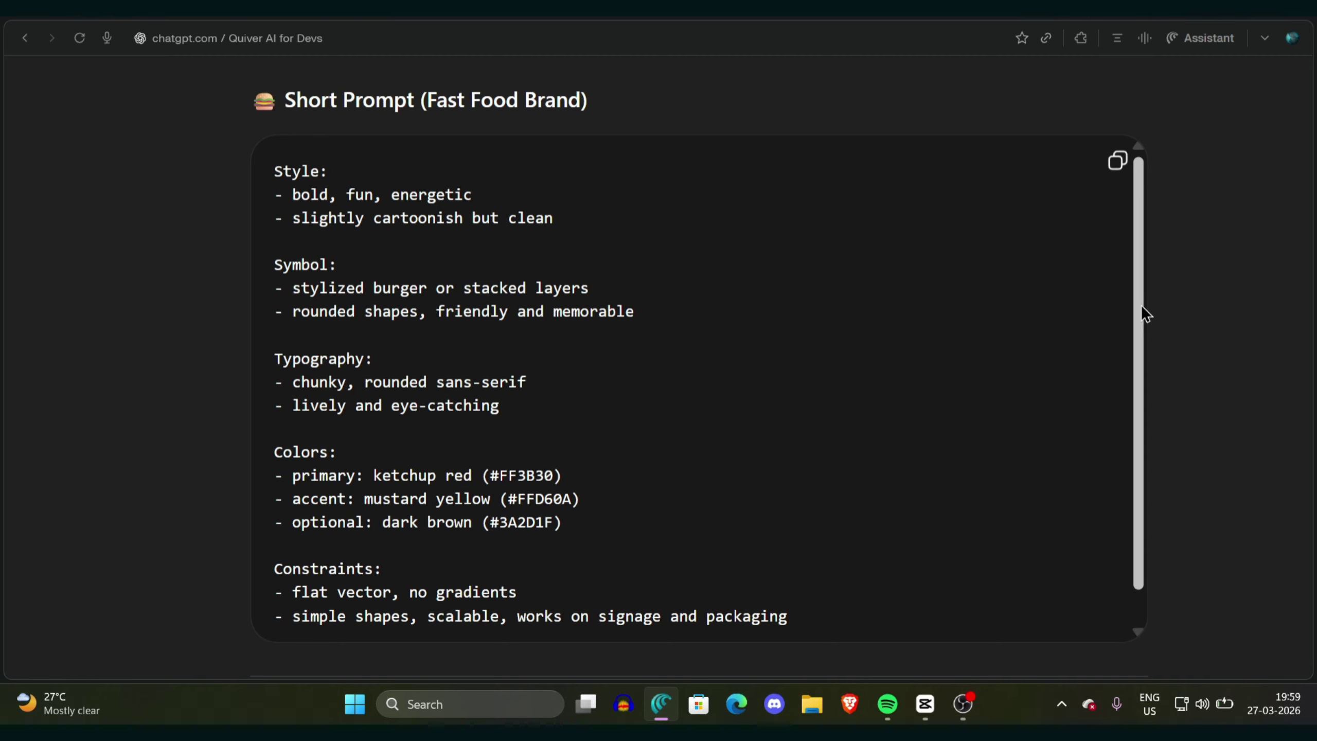
{"action": "scroll", "coordinate": [1141, 304], "scroll_direction": "up", "scroll_amount": 1}
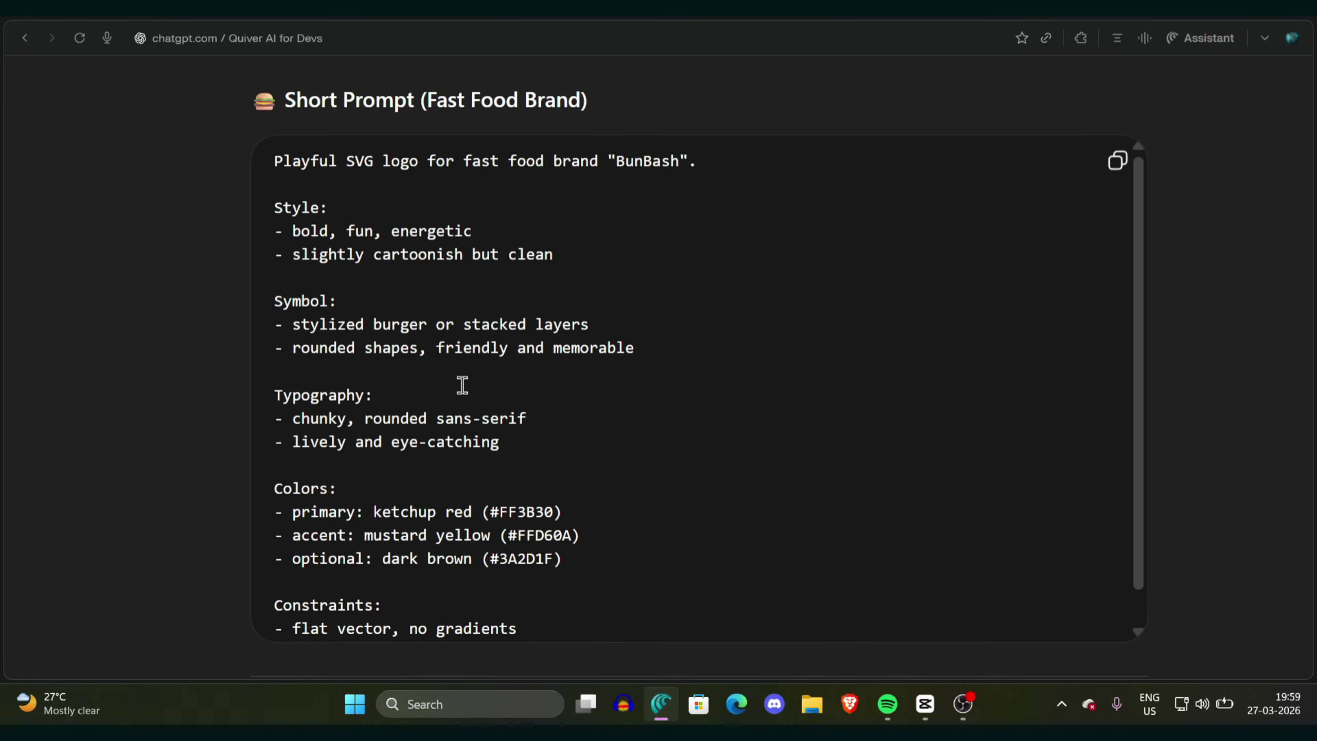
Step: Review the BunBash prompt again, highlighting its style, symbol, typography, color and constraint sections
{"action": "left_click_drag", "start_coordinate": [274, 161], "coordinate": [580, 535]}
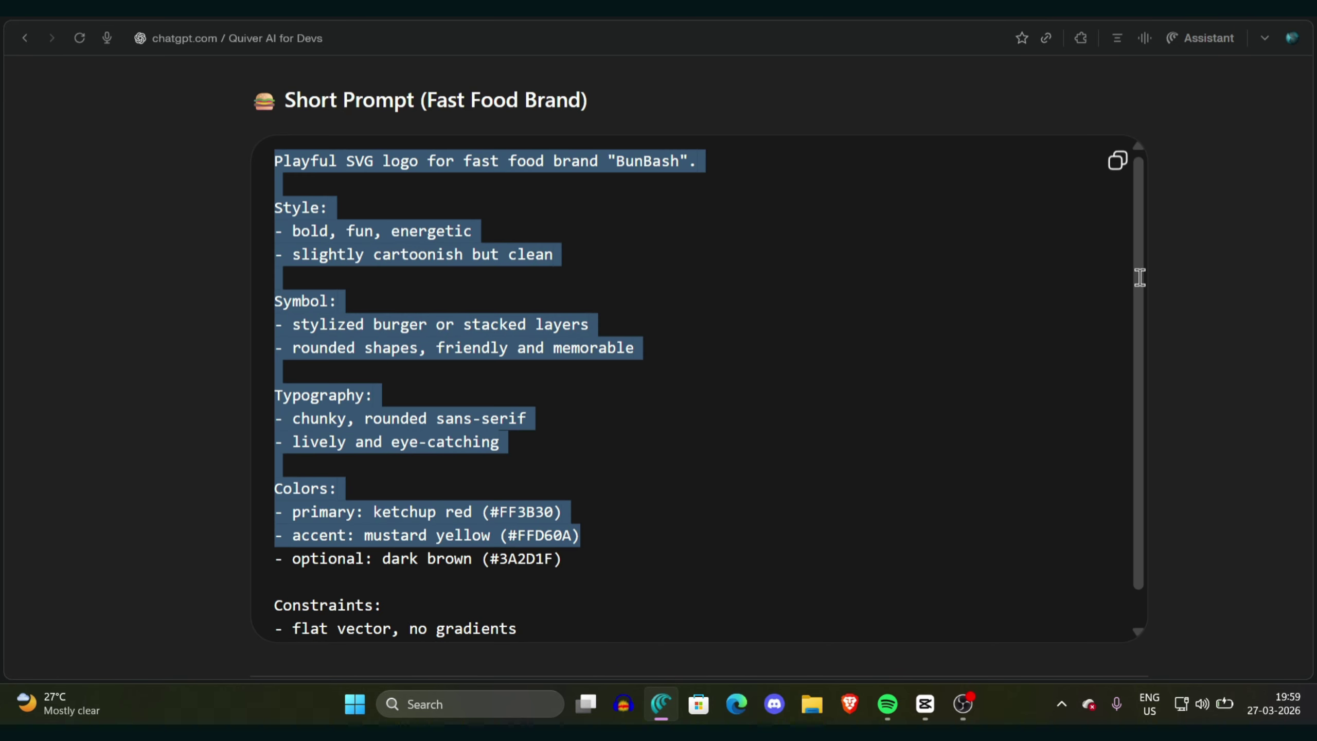
{"action": "left_click", "coordinate": [1201, 261]}
{"action": "scroll", "coordinate": [1134, 225], "scroll_direction": "down", "scroll_amount": 1}
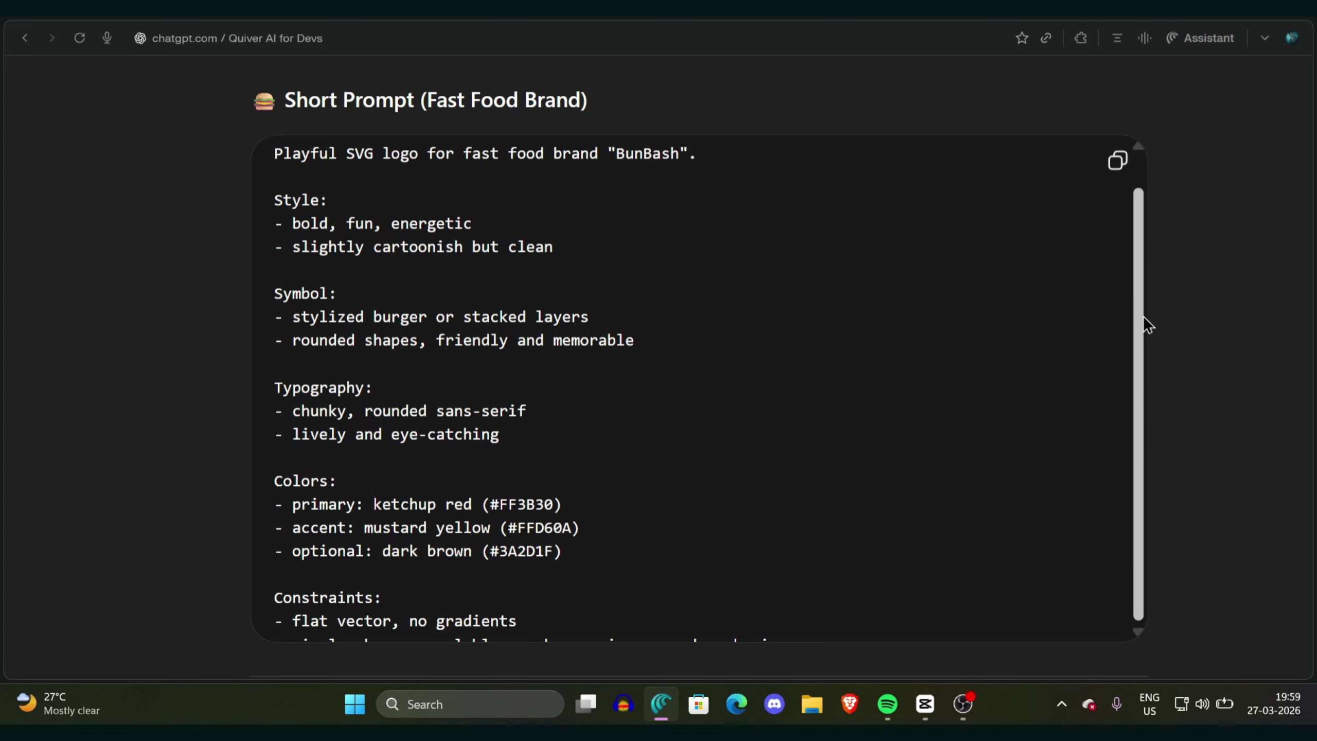
{"action": "scroll", "coordinate": [1143, 316], "scroll_direction": "down", "scroll_amount": 1}
{"action": "left_click_drag", "start_coordinate": [260, 142], "coordinate": [516, 286]}
{"action": "left_click", "coordinate": [334, 138]}
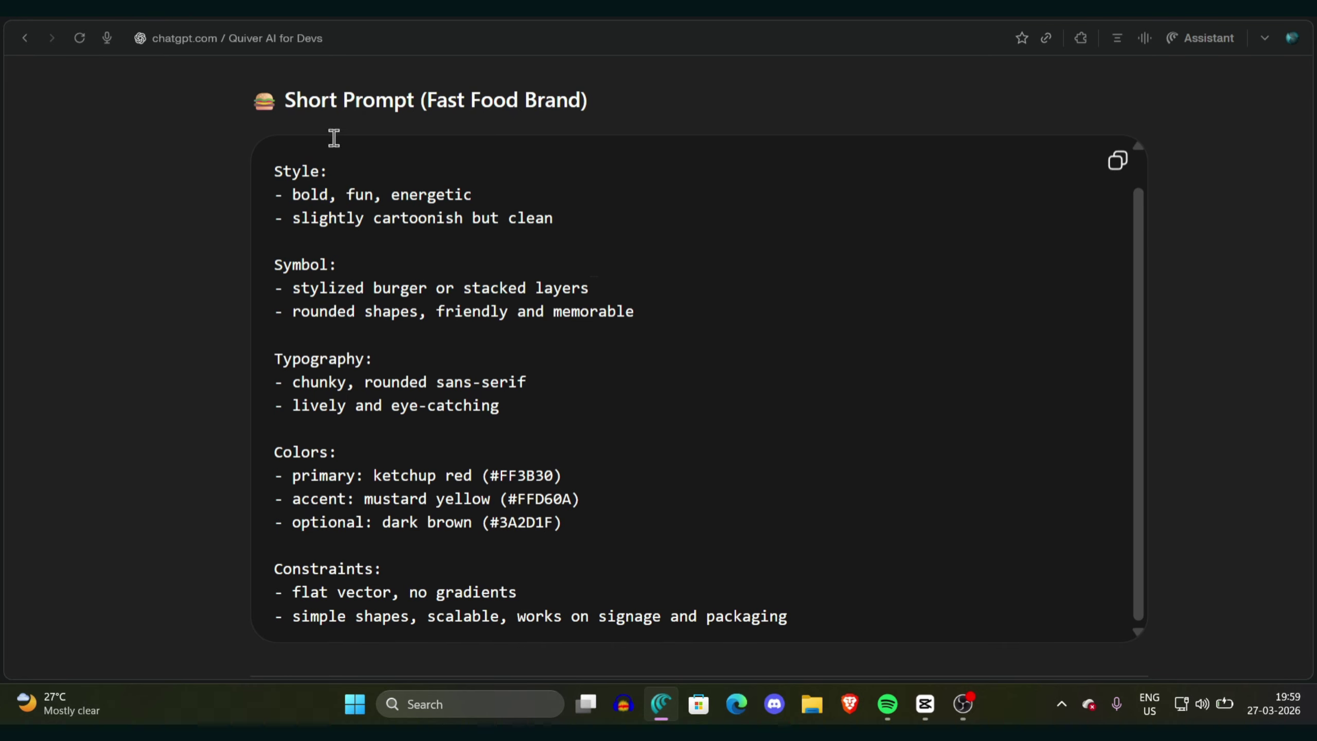
{"action": "left_click_drag", "start_coordinate": [307, 189], "coordinate": [544, 467]}
{"action": "left_click", "coordinate": [301, 387]}
{"action": "left_click_drag", "start_coordinate": [271, 343], "coordinate": [750, 556]}
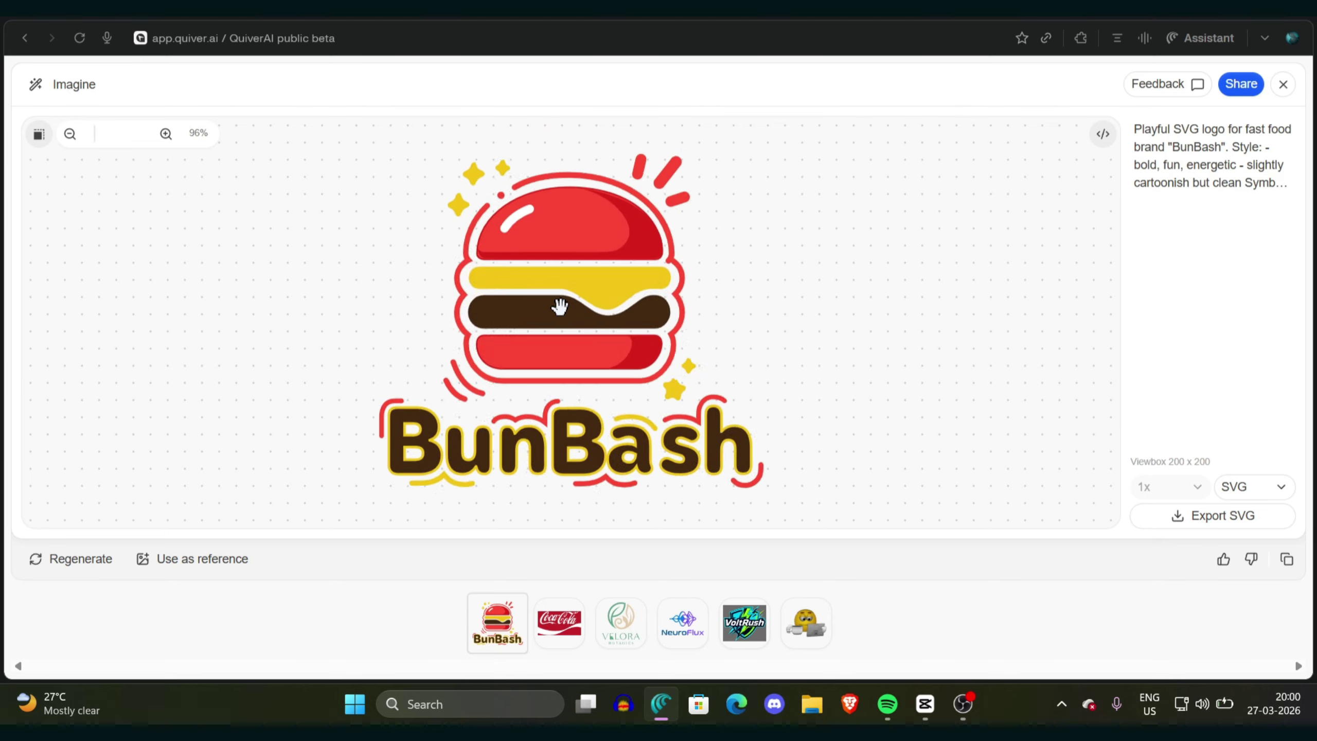
Step: Inspect the BunBash burger emblem and wordmark at closer and wider magnifications, moving the logo around the canvas
{"action": "scroll", "coordinate": [559, 306], "scroll_direction": "down", "scroll_amount": 3}
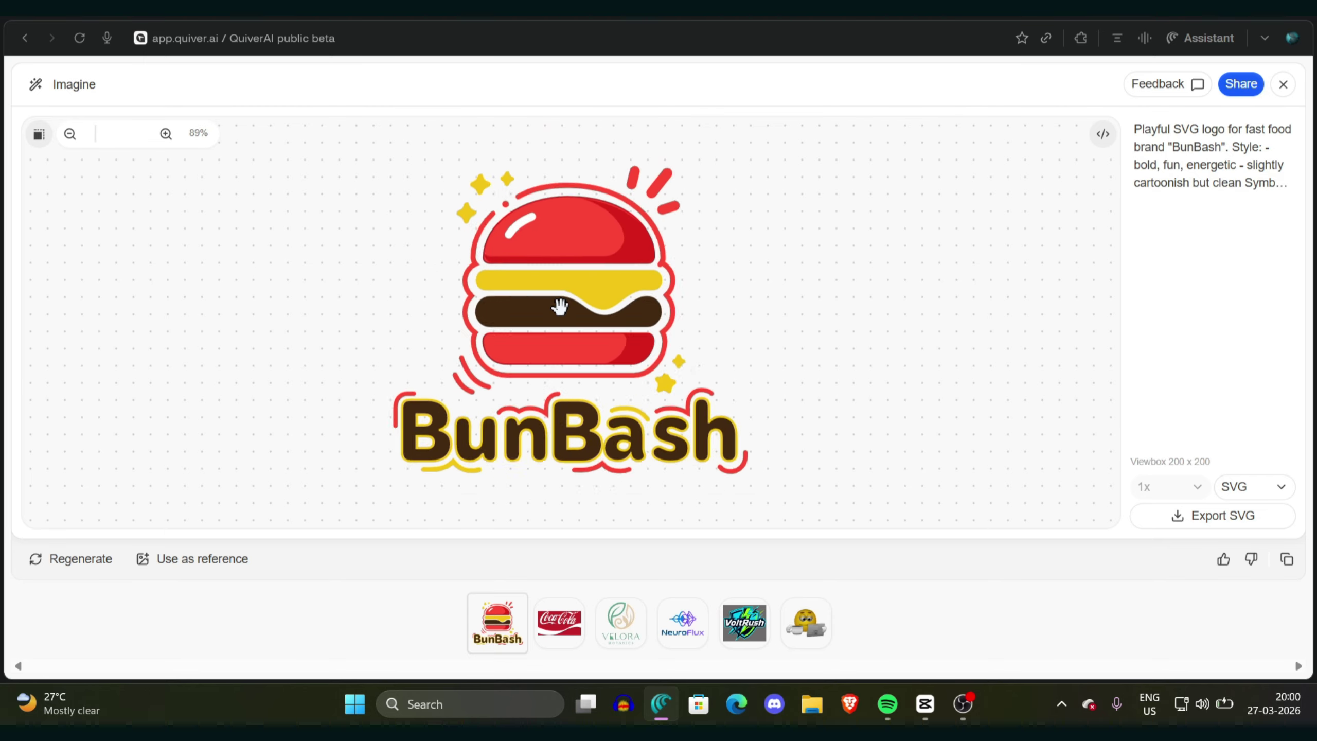
{"action": "left_click", "coordinate": [1105, 138]}
{"action": "left_click", "coordinate": [1104, 138]}
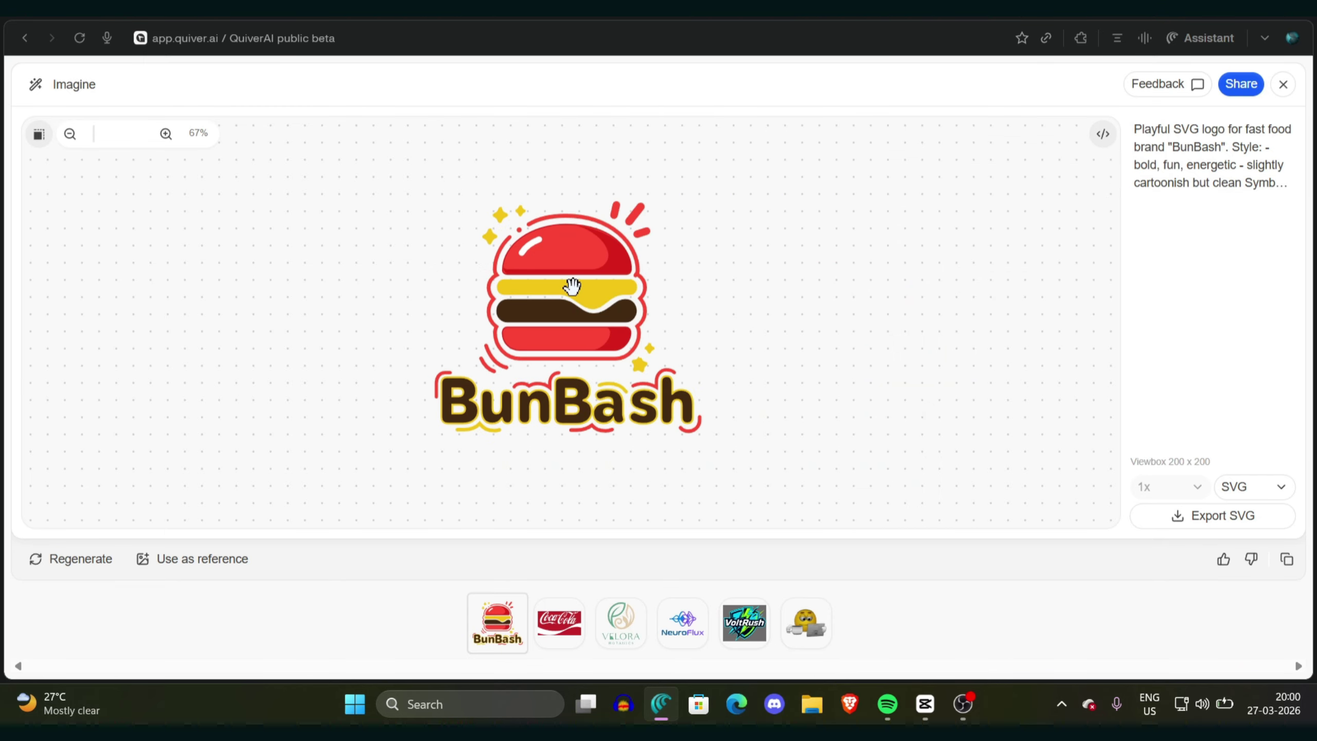
{"action": "scroll", "coordinate": [572, 285], "scroll_direction": "up", "scroll_amount": 4}
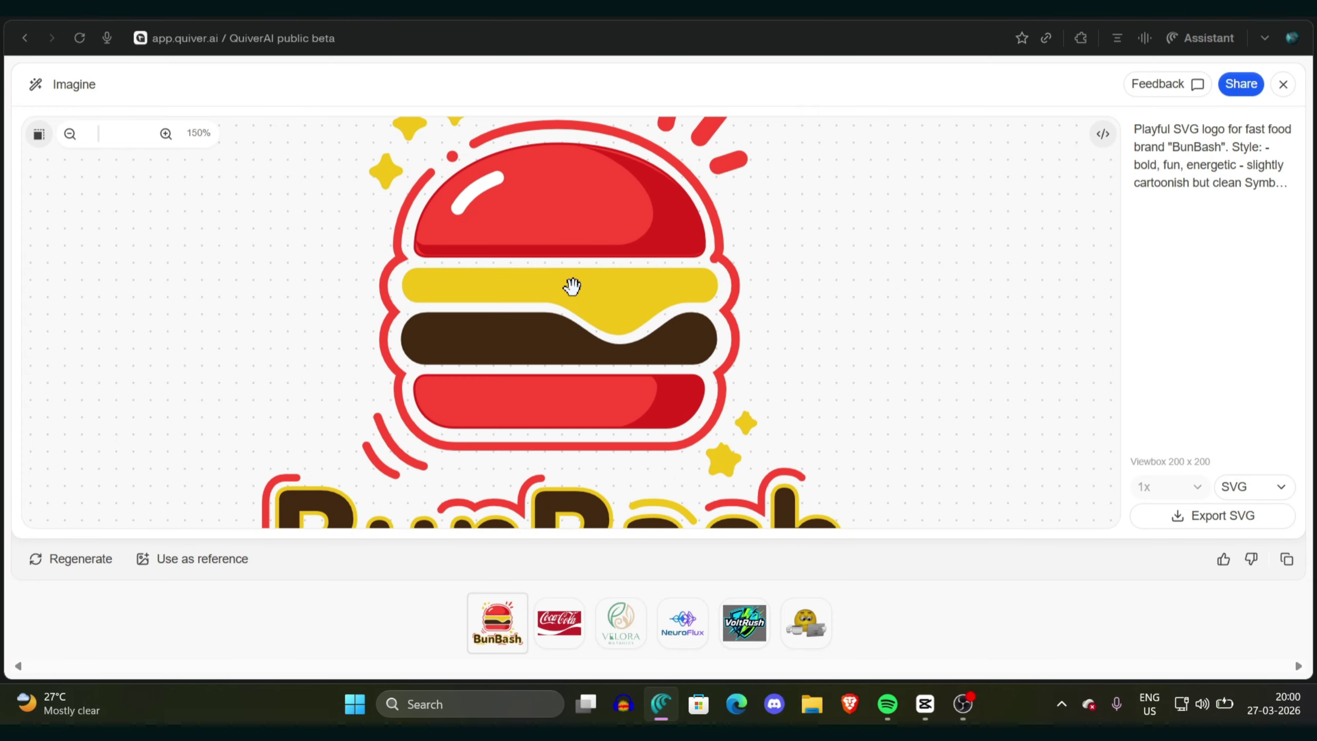
{"action": "scroll", "coordinate": [572, 285], "scroll_direction": "down", "scroll_amount": 4}
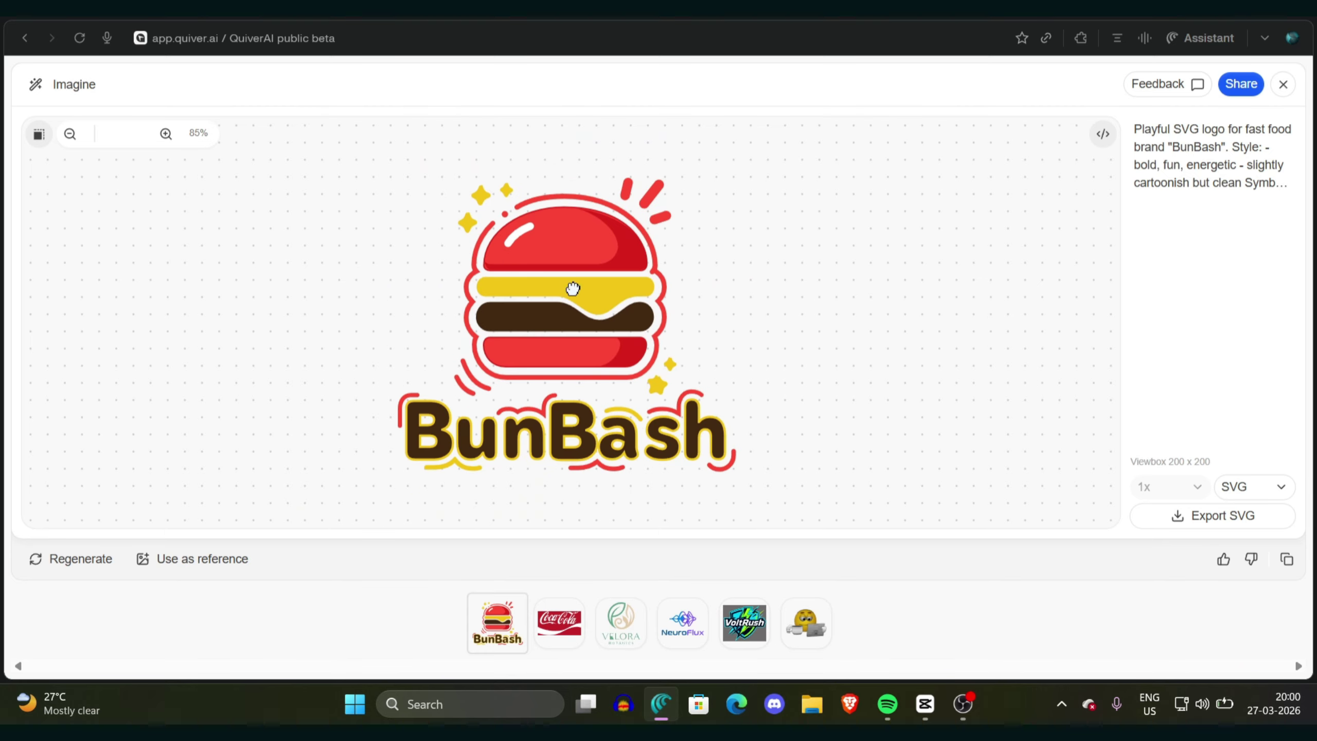
{"action": "mouse_move", "coordinate": [573, 289]}
{"action": "left_mouse_down"}
{"action": "mouse_move", "coordinate": [574, 418]}
{"action": "mouse_move", "coordinate": [566, 235]}
{"action": "mouse_move", "coordinate": [620, 253]}
{"action": "mouse_move", "coordinate": [624, 340]}
{"action": "mouse_move", "coordinate": [634, 226]}
{"action": "mouse_move", "coordinate": [559, 288]}
{"action": "mouse_move", "coordinate": [570, 363]}
{"action": "left_mouse_up"}
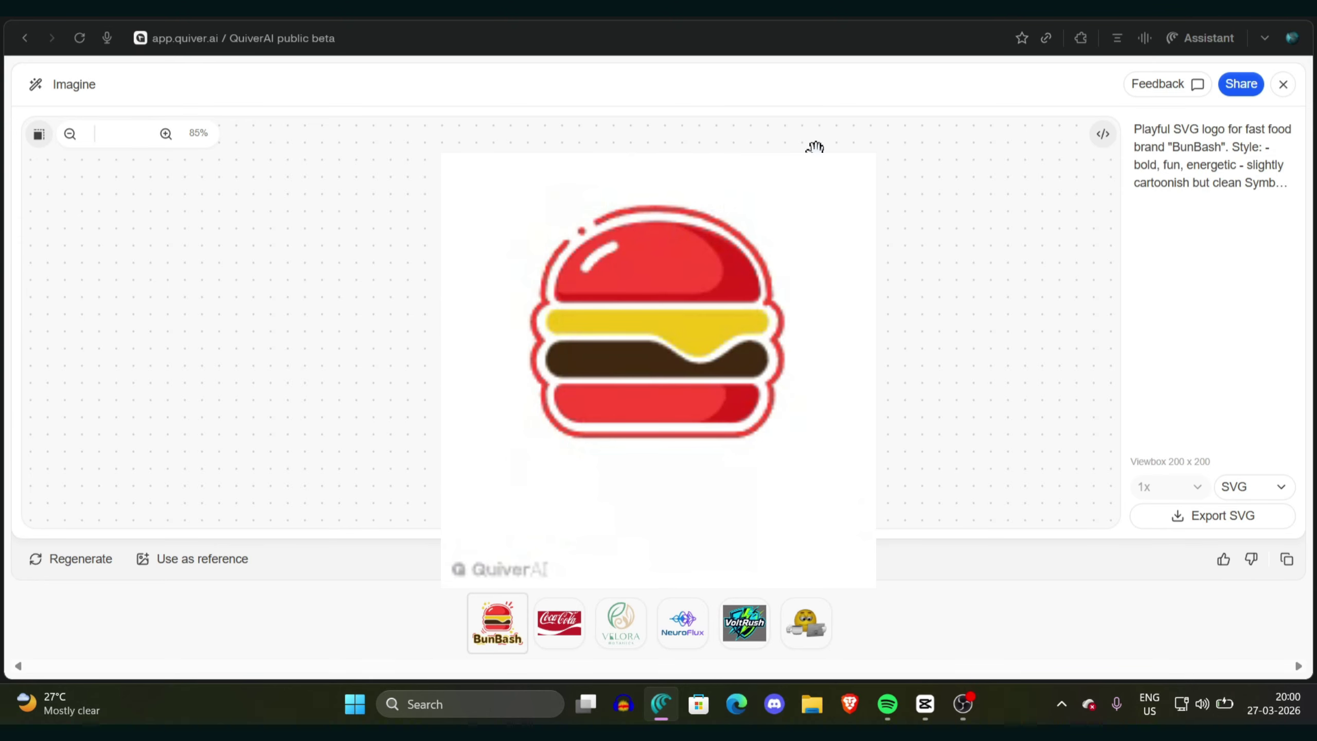
{"action": "scroll", "coordinate": [814, 147], "scroll_direction": "up", "scroll_amount": 2}
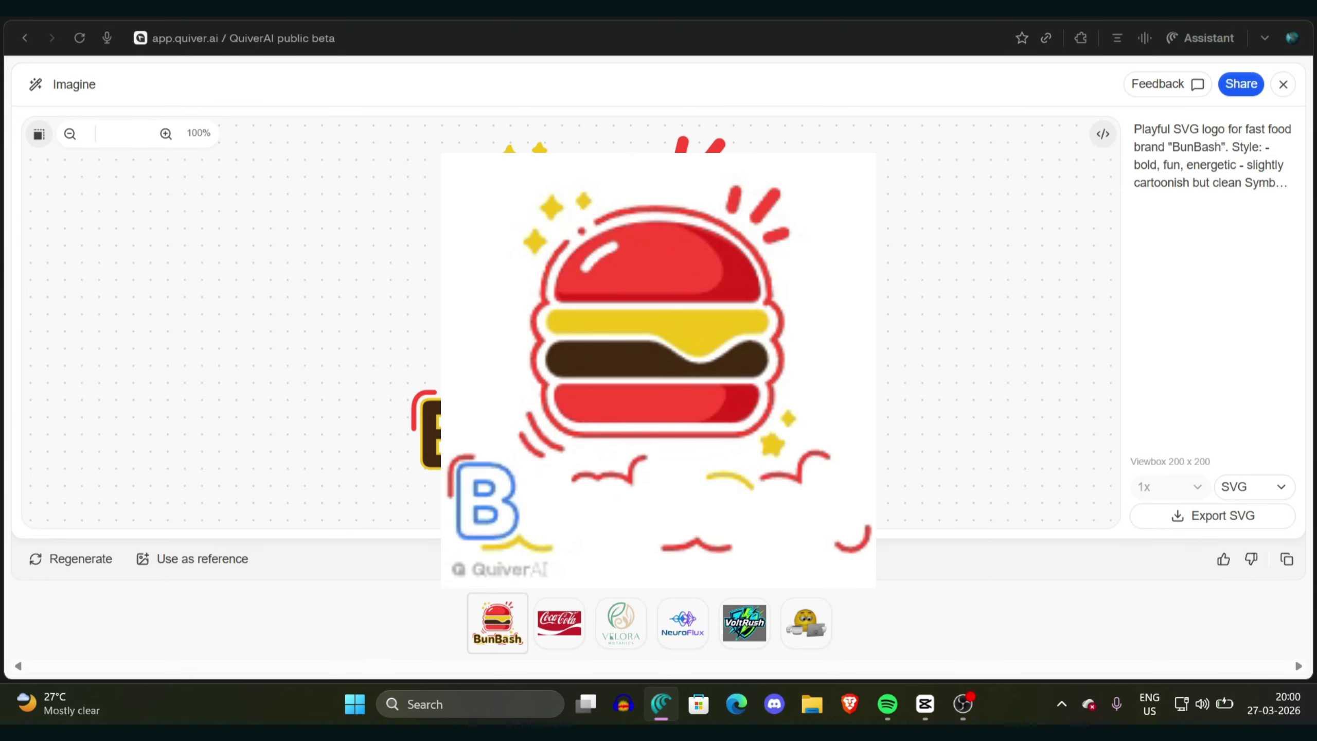
{"action": "scroll", "coordinate": [571, 322], "scroll_direction": "down", "scroll_amount": 1}
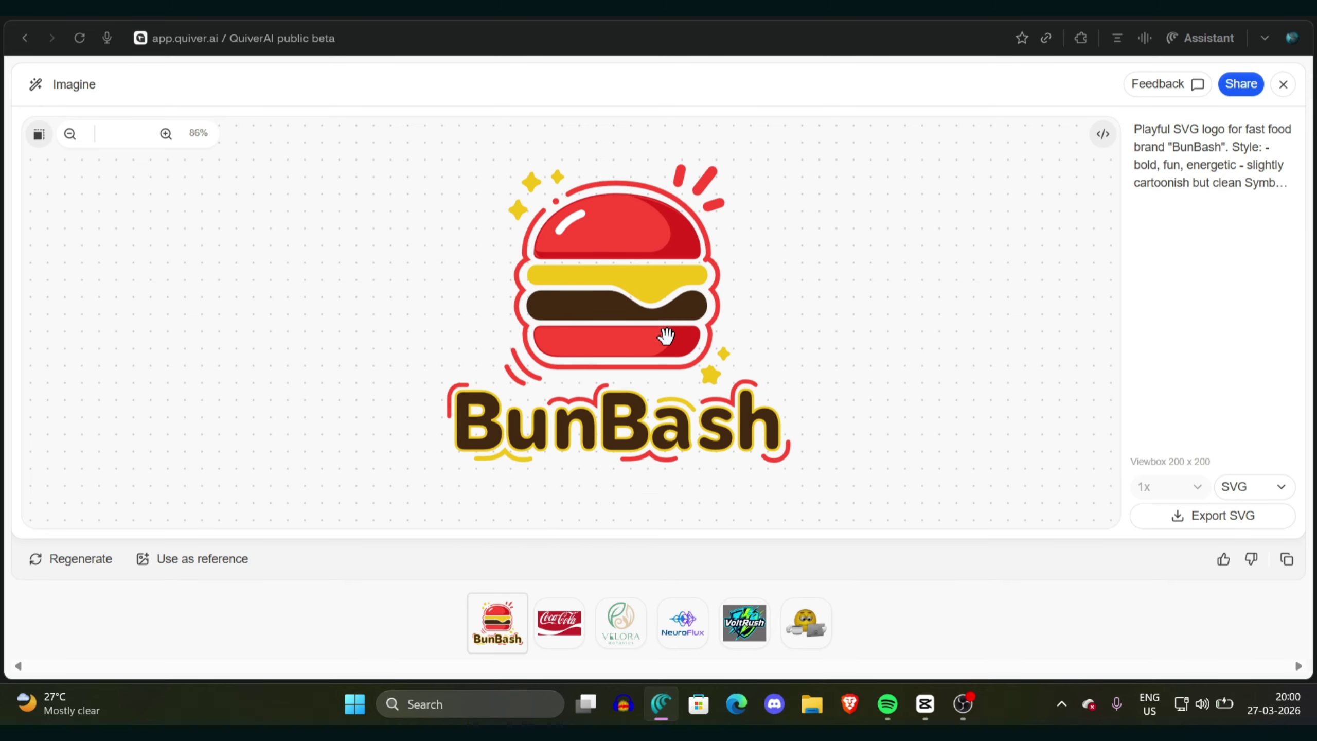
{"action": "scroll", "coordinate": [667, 336], "scroll_direction": "up", "scroll_amount": 1}
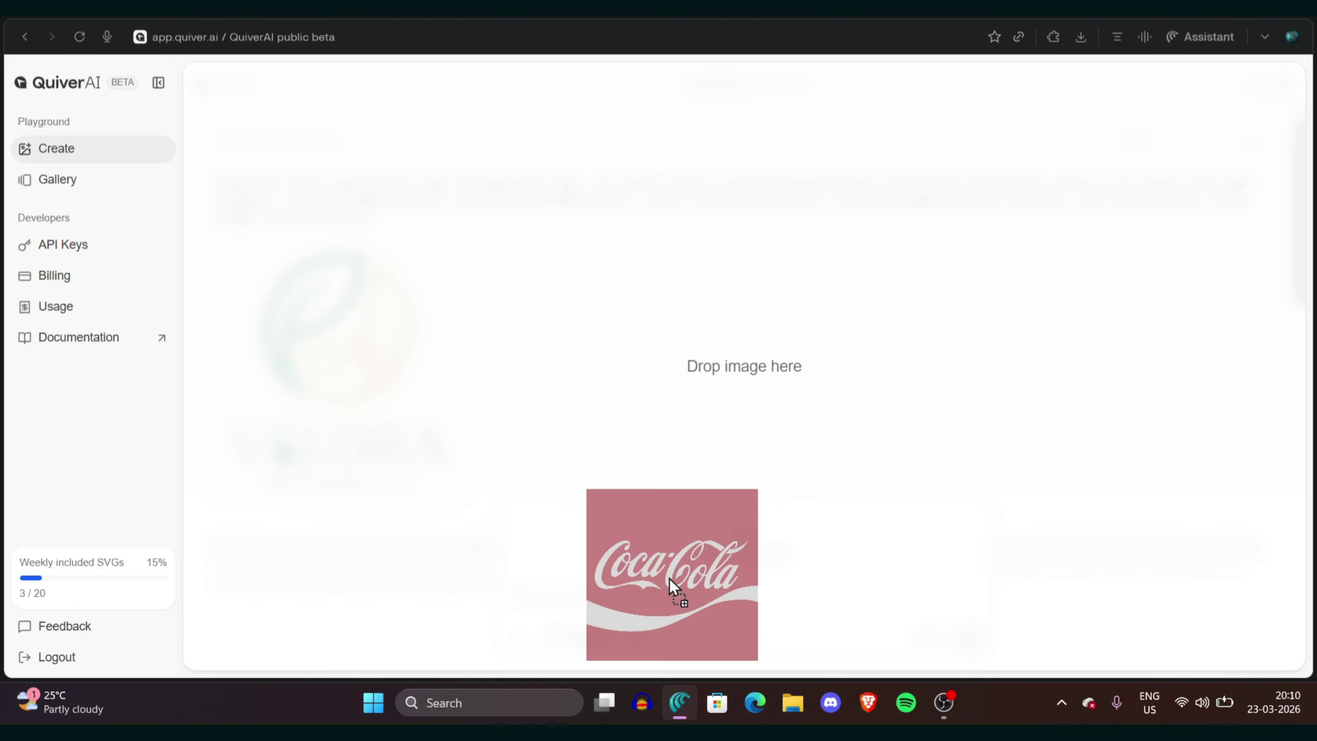
Step: Add the Coca-Cola logo image as input in QuiverAI and convert it to SVG in Vectorize mode
{"action": "left_click_drag", "start_coordinate": [669, 579], "coordinate": [671, 572]}
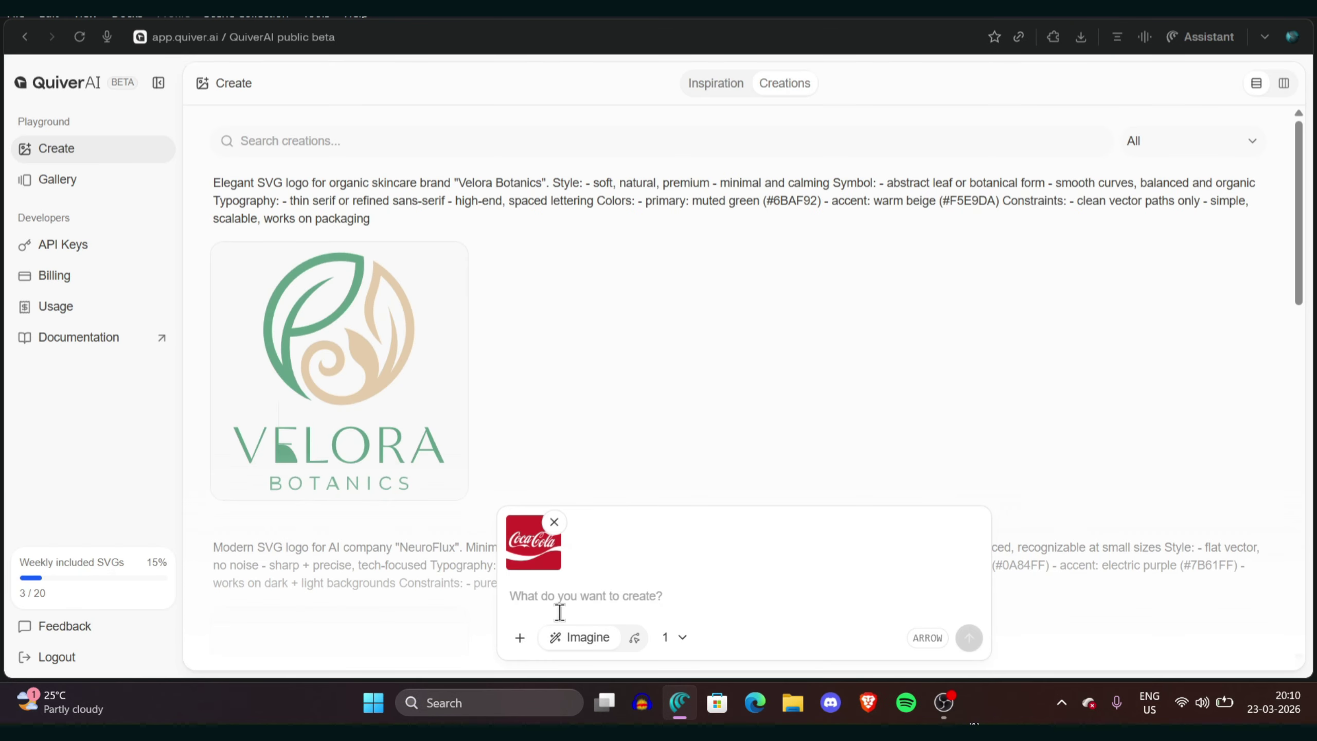
{"action": "scroll", "coordinate": [626, 597], "scroll_direction": "up", "scroll_amount": 3}
{"action": "scroll", "coordinate": [632, 592], "scroll_direction": "down", "scroll_amount": 3}
{"action": "left_click", "coordinate": [636, 639]}
{"action": "scroll", "coordinate": [564, 649], "scroll_direction": "up", "scroll_amount": 3}
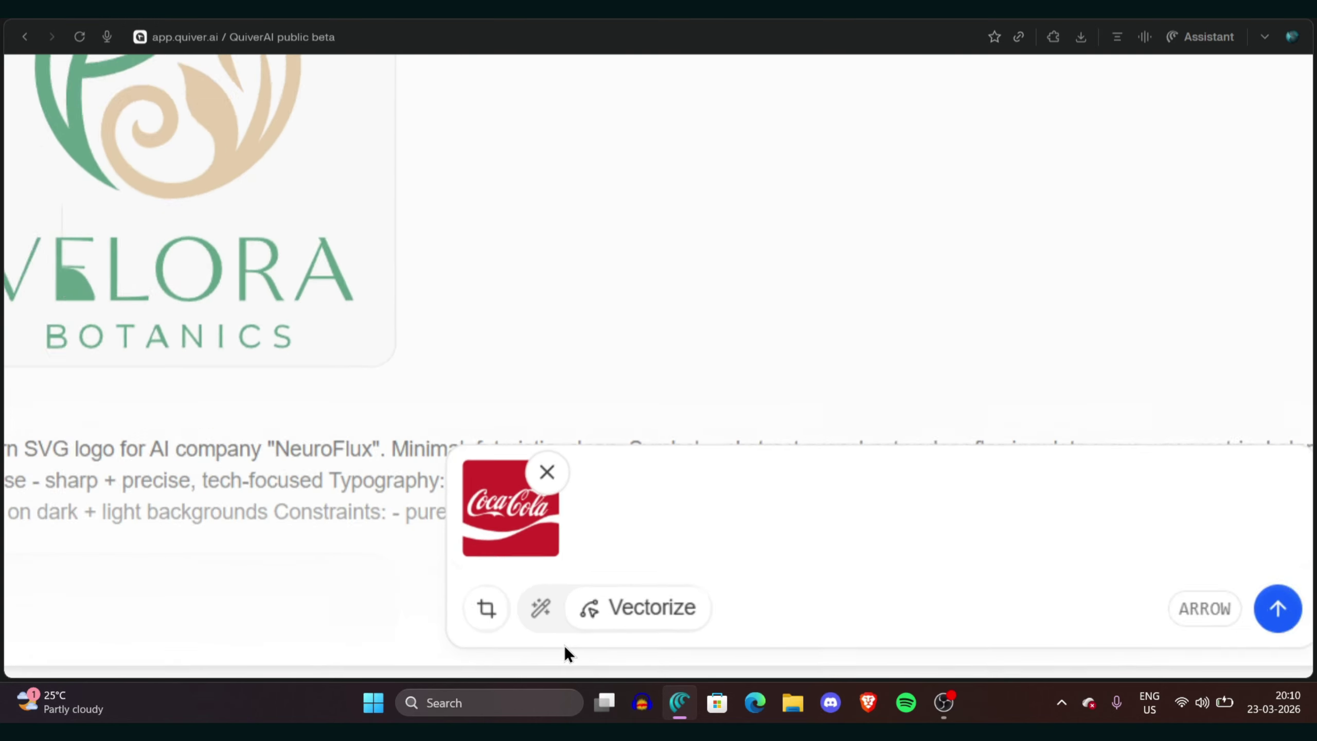
{"action": "scroll", "coordinate": [622, 612], "scroll_direction": "down", "scroll_amount": 3}
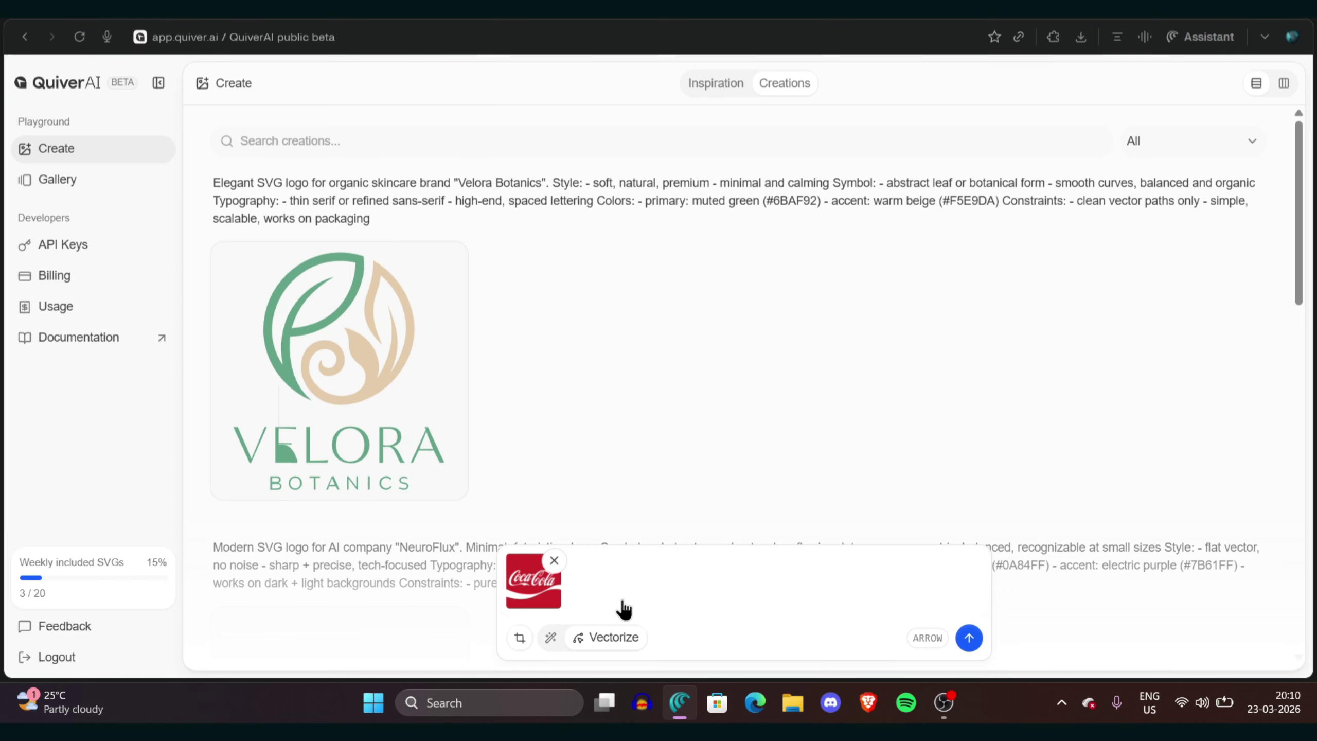
{"action": "left_click", "coordinate": [968, 637]}
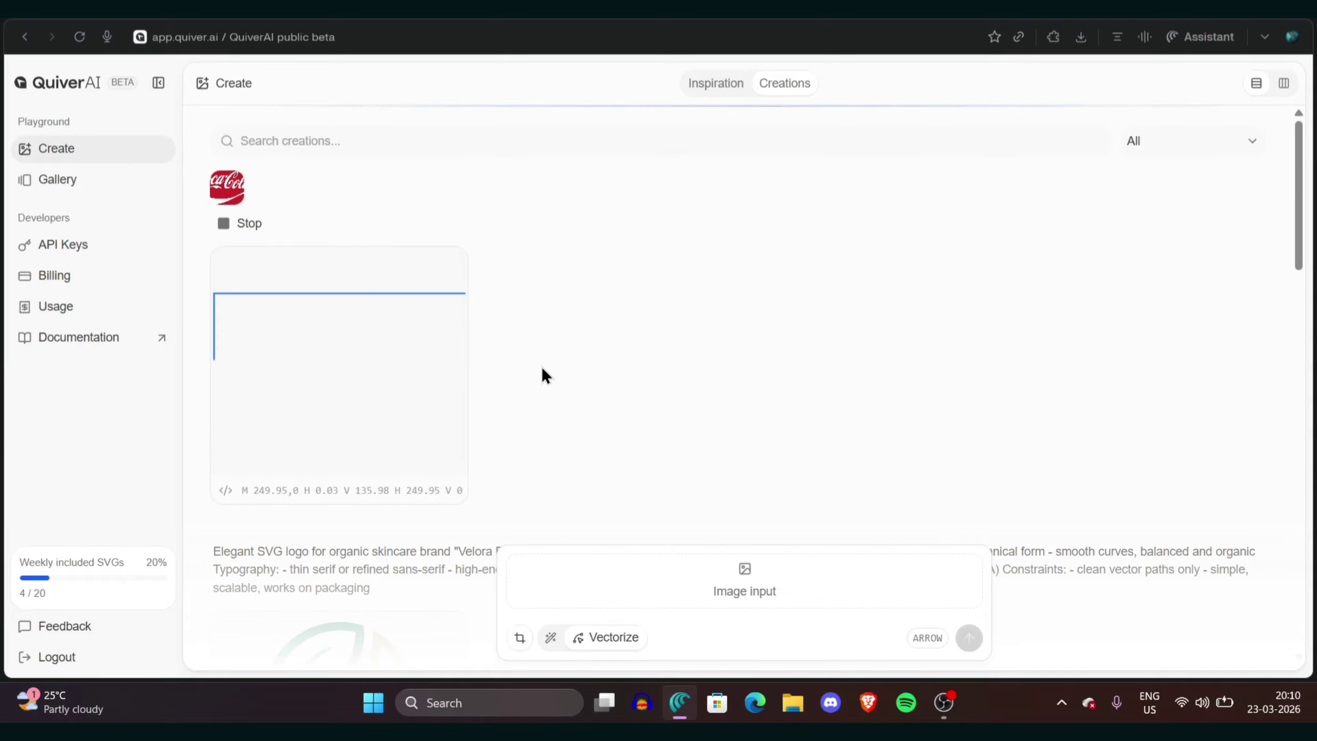
{"action": "scroll", "coordinate": [182, 397], "scroll_direction": "up", "scroll_amount": 5}
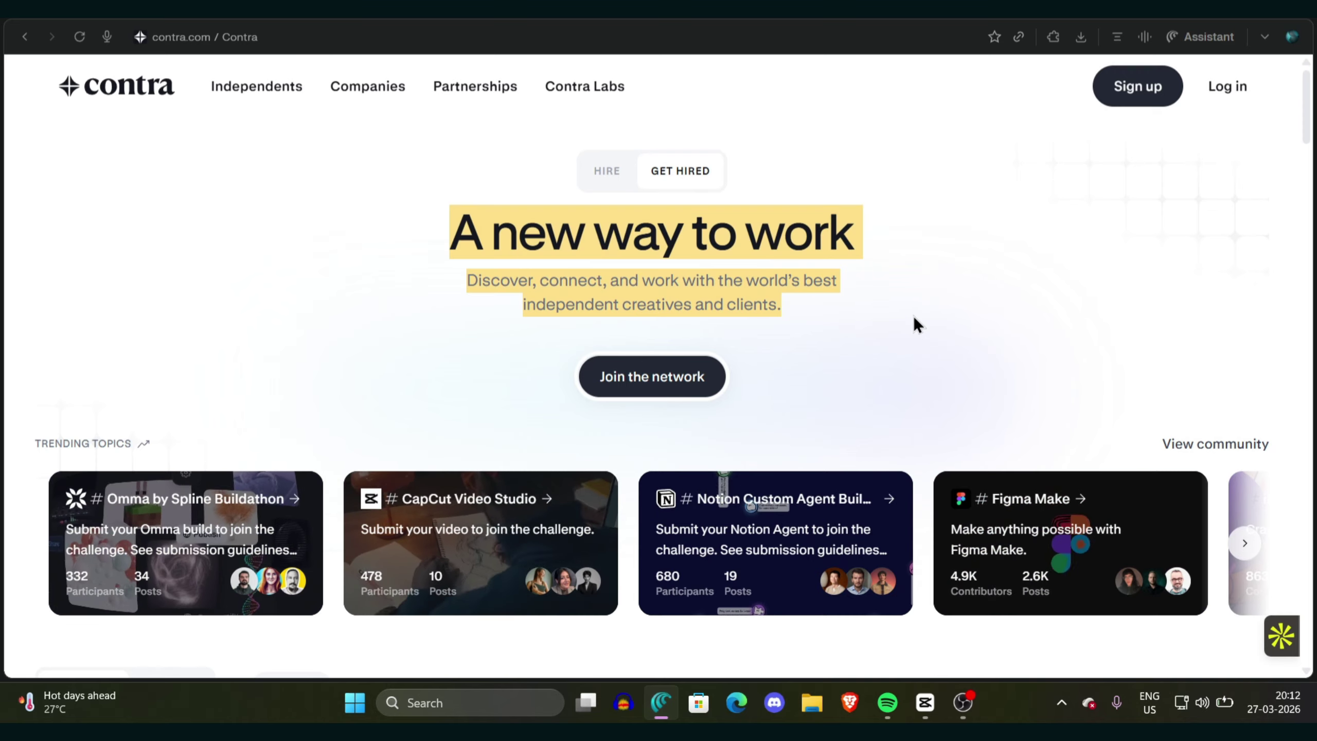
Step: Switch to the Contra homepage and browse its trending topics, video editor projects and standout projects
{"action": "scroll", "coordinate": [1247, 228], "scroll_direction": "down", "scroll_amount": 10}
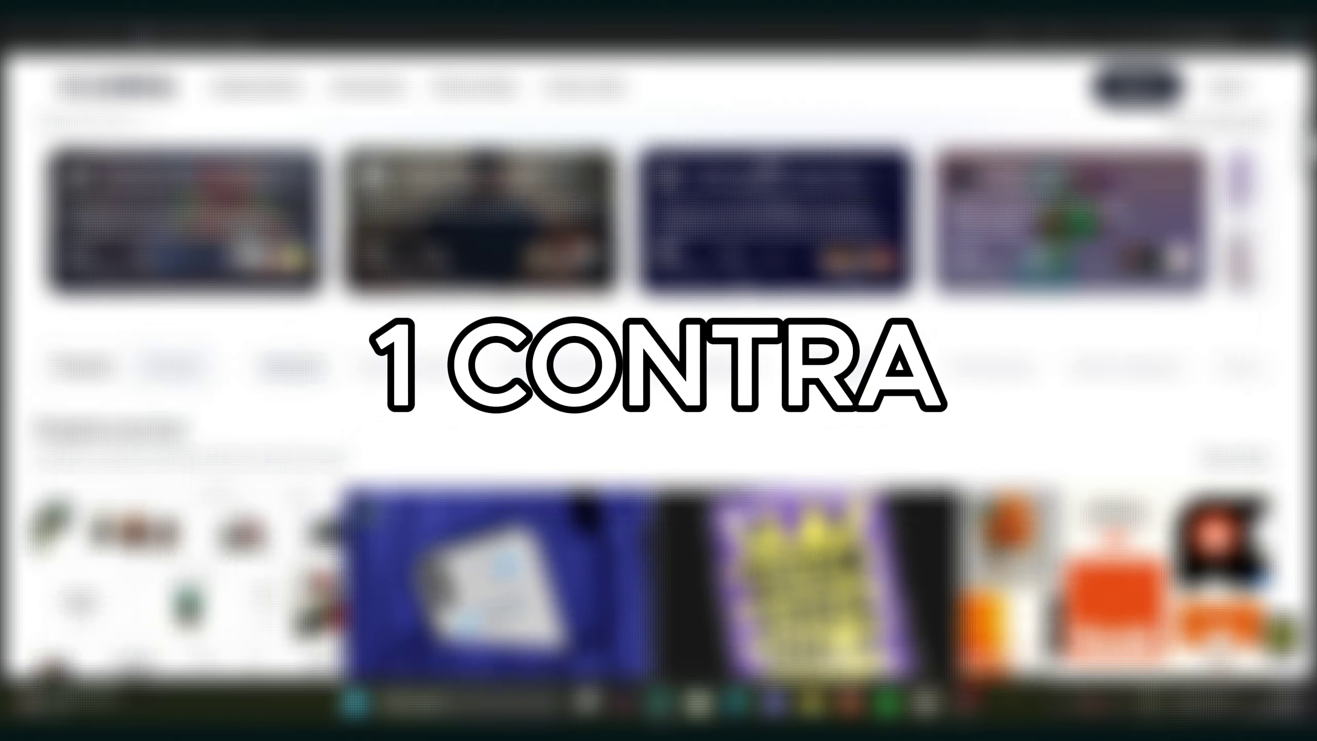
{"action": "scroll", "coordinate": [1256, 592], "scroll_direction": "down", "scroll_amount": 20}
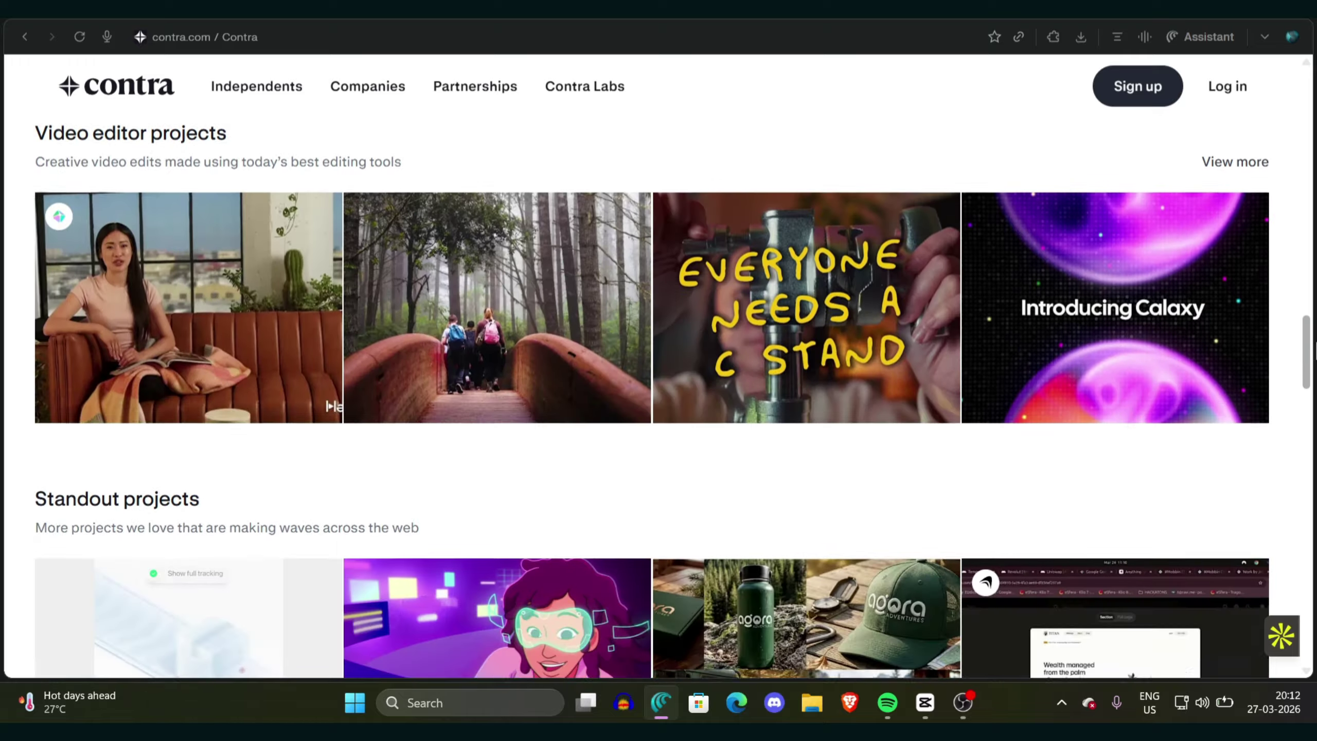
{"action": "left_click_drag", "start_coordinate": [1315, 349], "coordinate": [1281, 73]}
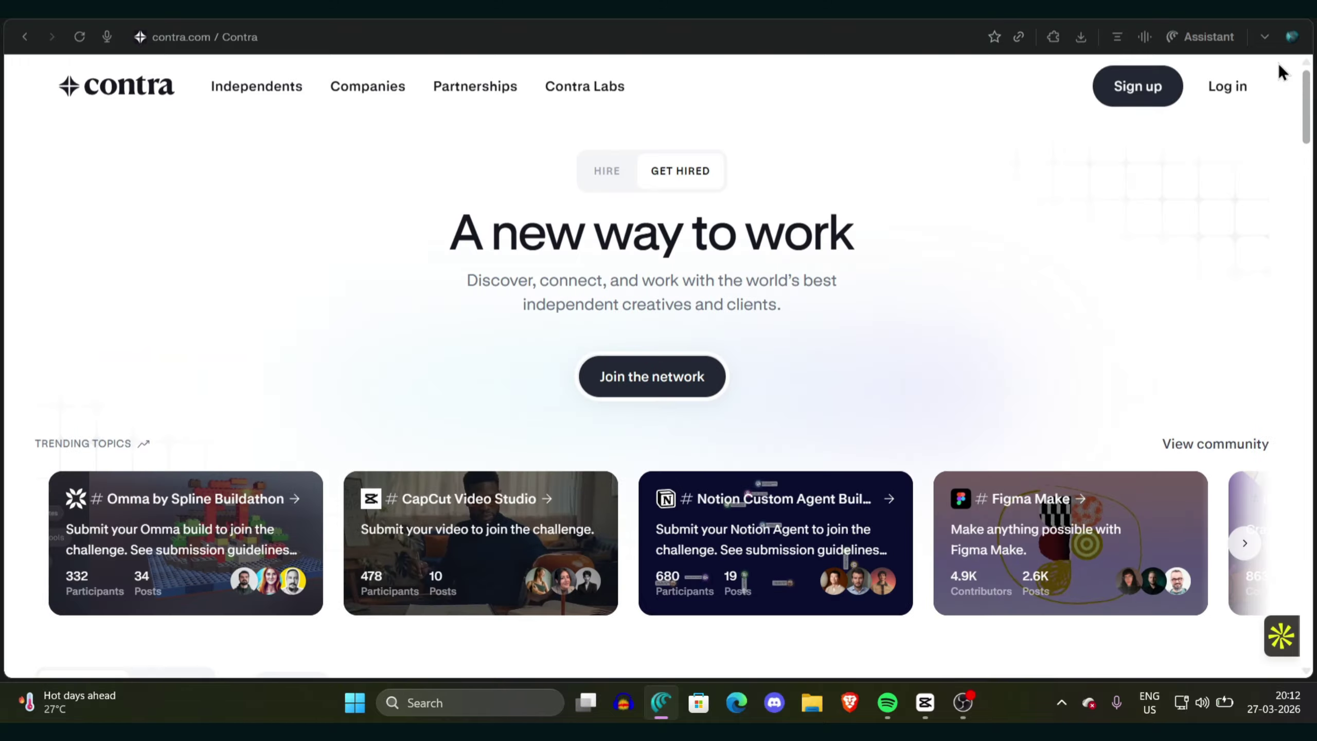
Step: Join the Contra network and look through the posts in the community feed
{"action": "left_click", "coordinate": [693, 378]}
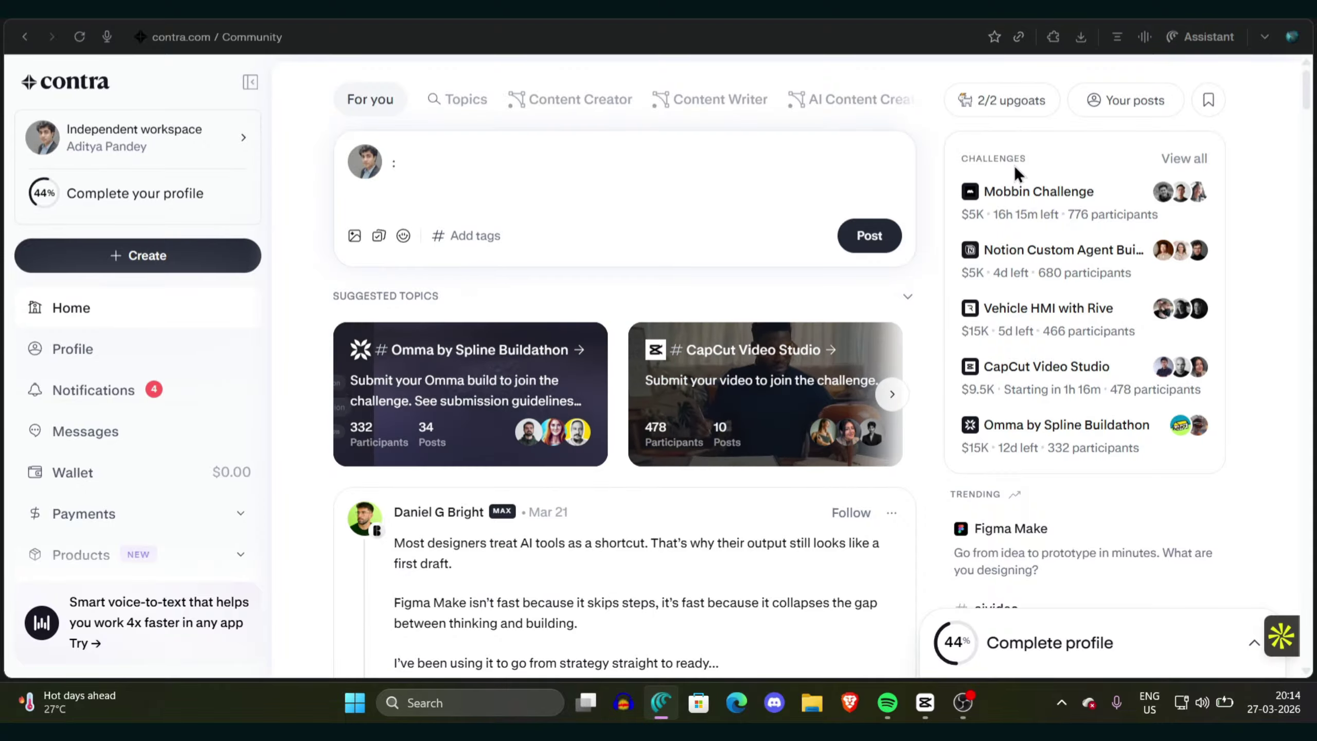
{"action": "left_click_drag", "start_coordinate": [1314, 96], "coordinate": [1315, 393]}
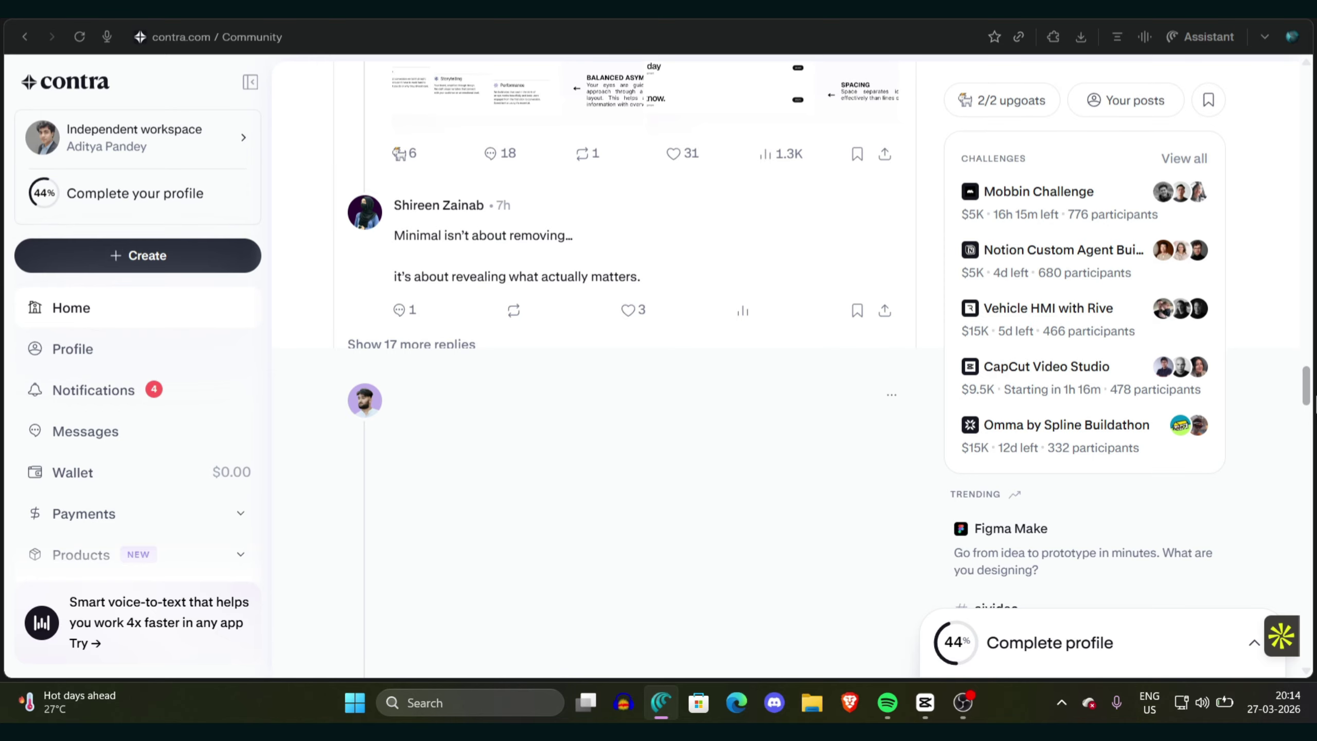
{"action": "left_click_drag", "start_coordinate": [1315, 392], "coordinate": [1315, 444]}
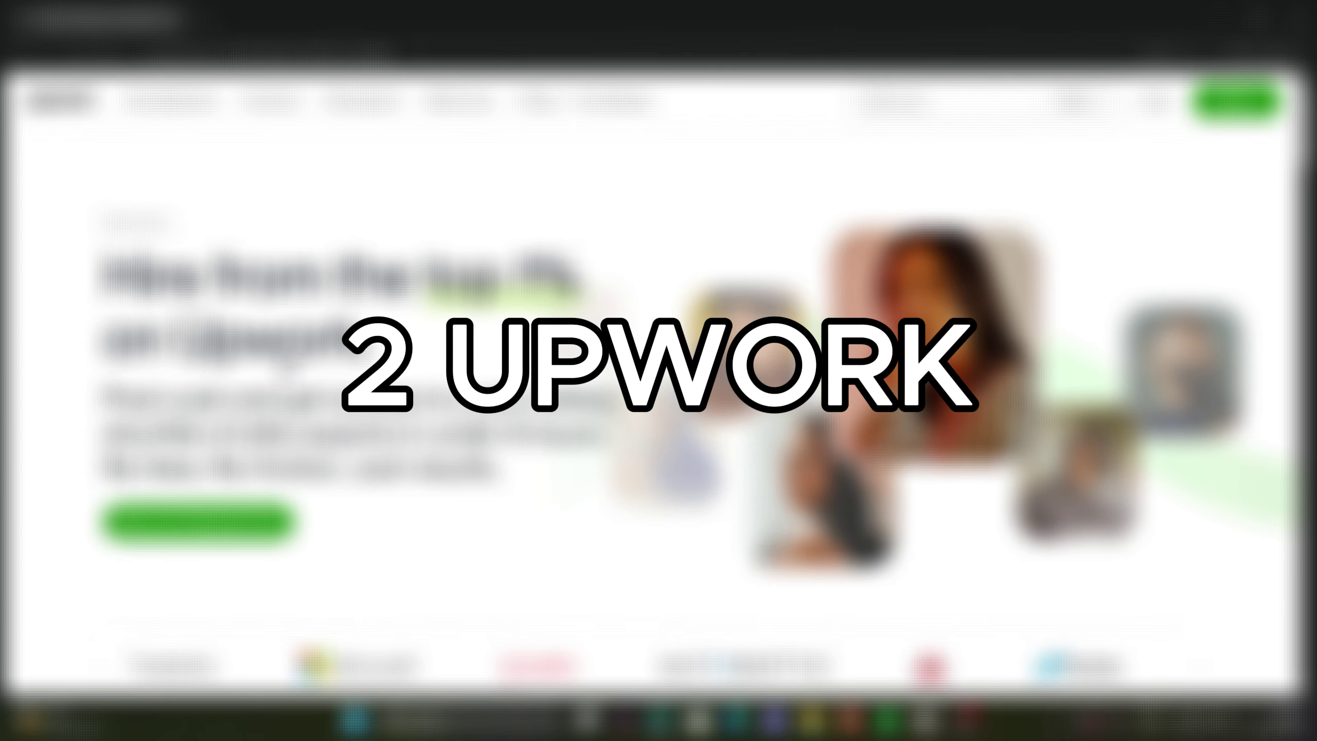
Step: Switch to Upwork and read the Business Plus hiring pitch on its homepage
{"action": "left_click_drag", "start_coordinate": [102, 219], "coordinate": [553, 437]}
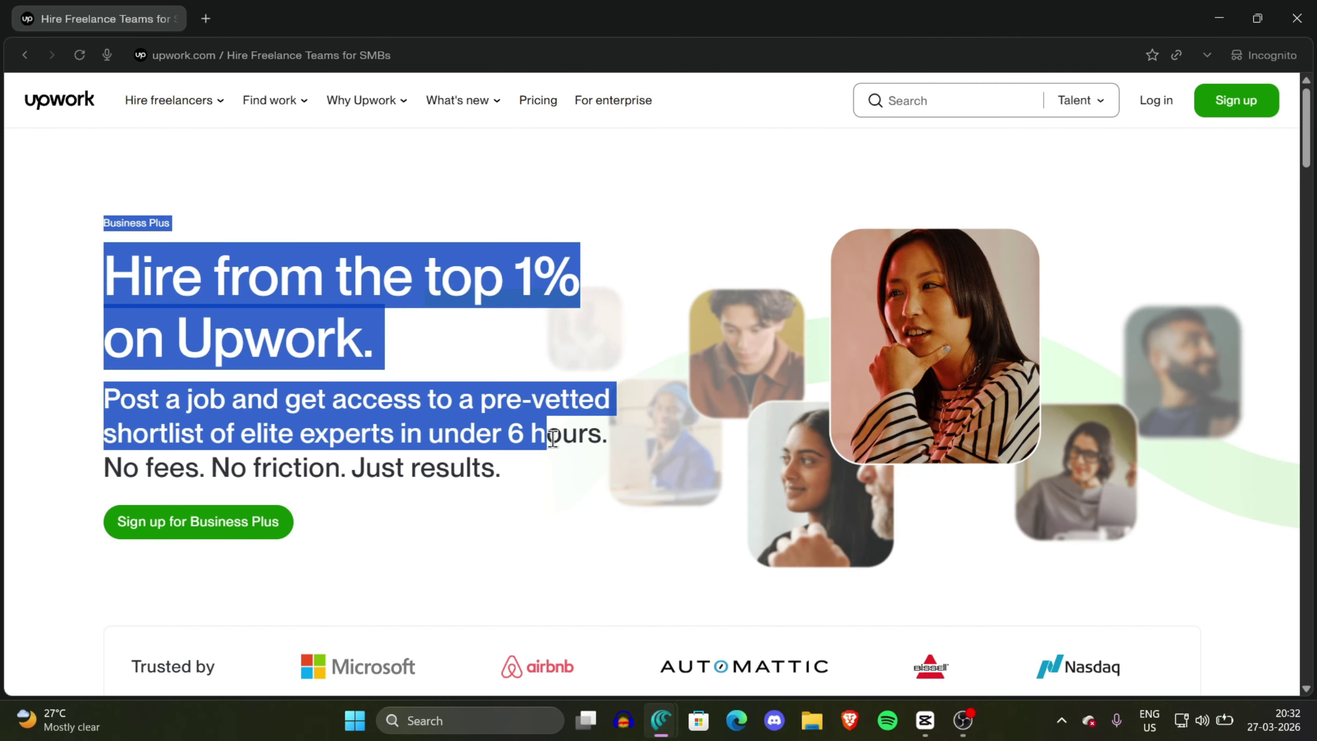
{"action": "left_click", "coordinate": [553, 437]}
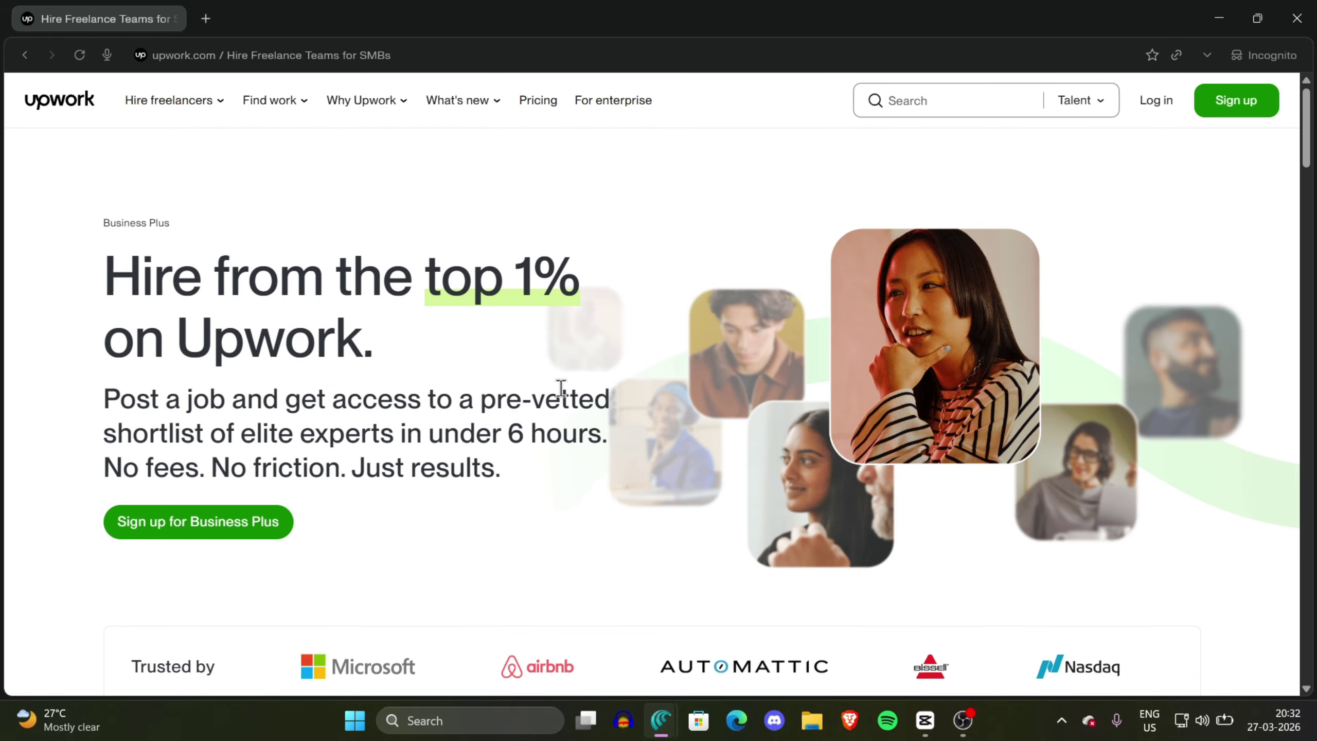
{"action": "left_click_drag", "start_coordinate": [1309, 133], "coordinate": [1312, 280]}
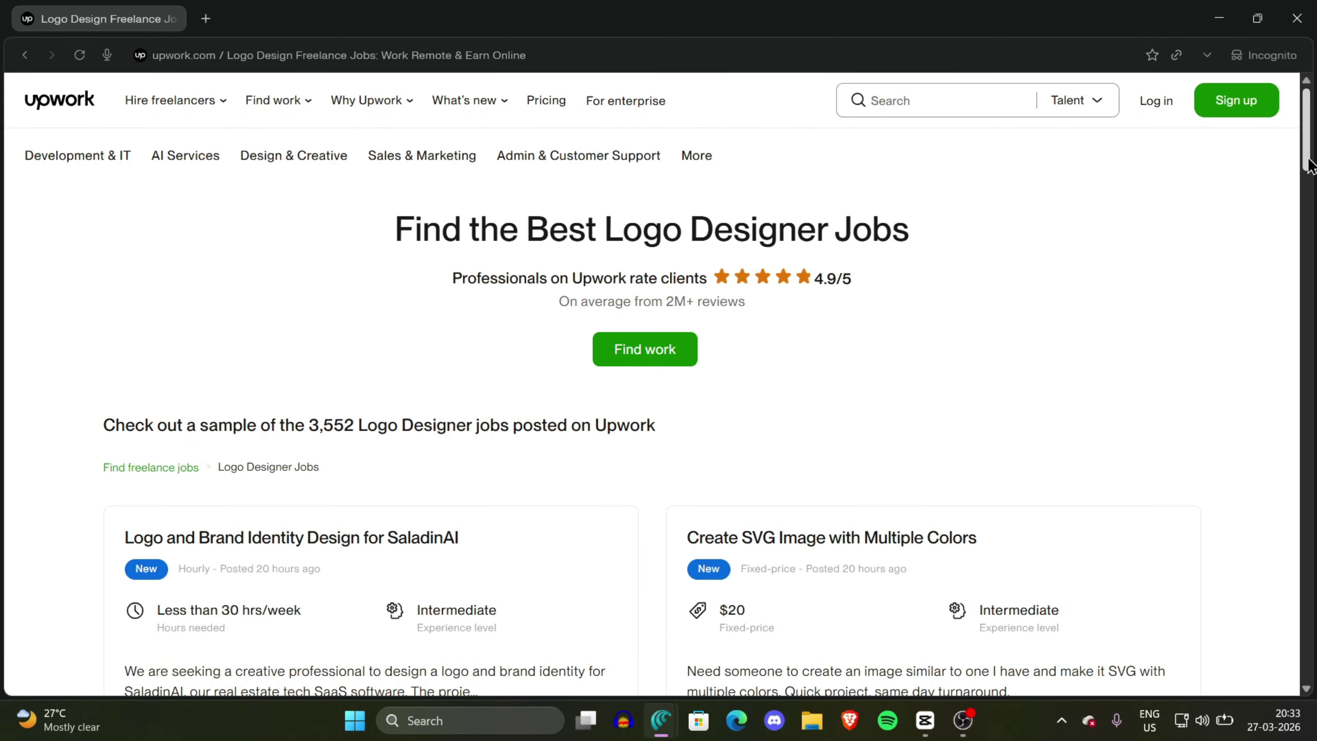
Step: Browse Upwork's Logo Designer job listings, loading more jobs at the end of the list
{"action": "left_click_drag", "start_coordinate": [1311, 167], "coordinate": [1316, 335]}
{"action": "scroll", "coordinate": [1314, 337], "scroll_direction": "down", "scroll_amount": 6}
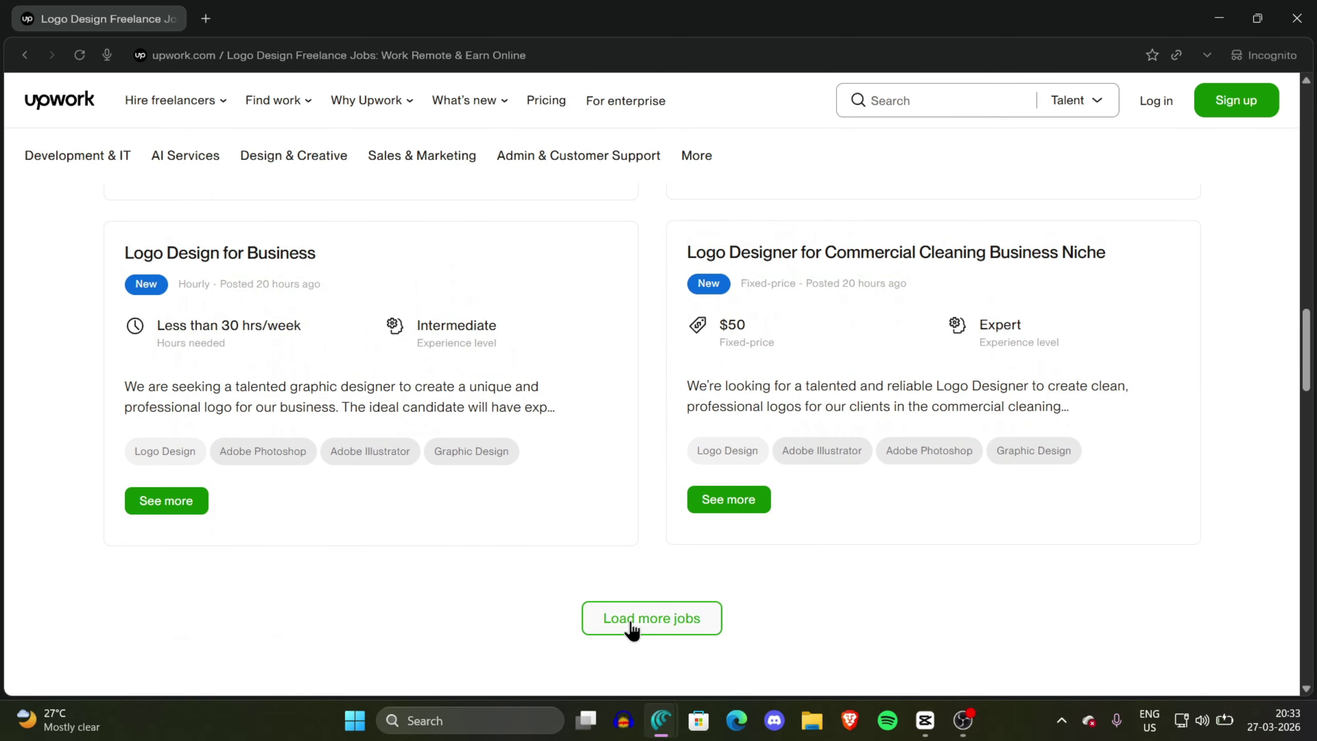
{"action": "left_click", "coordinate": [632, 628]}
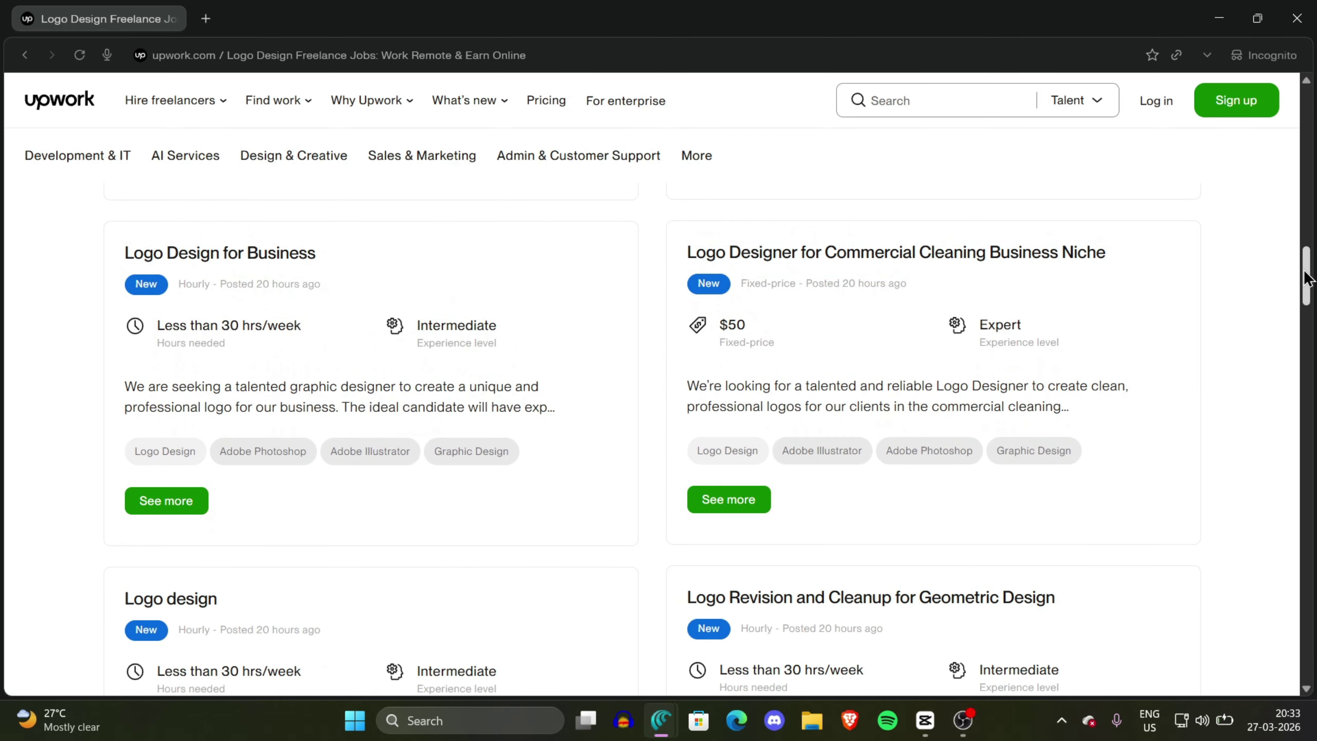
{"action": "left_click_drag", "start_coordinate": [1308, 277], "coordinate": [1310, 516]}
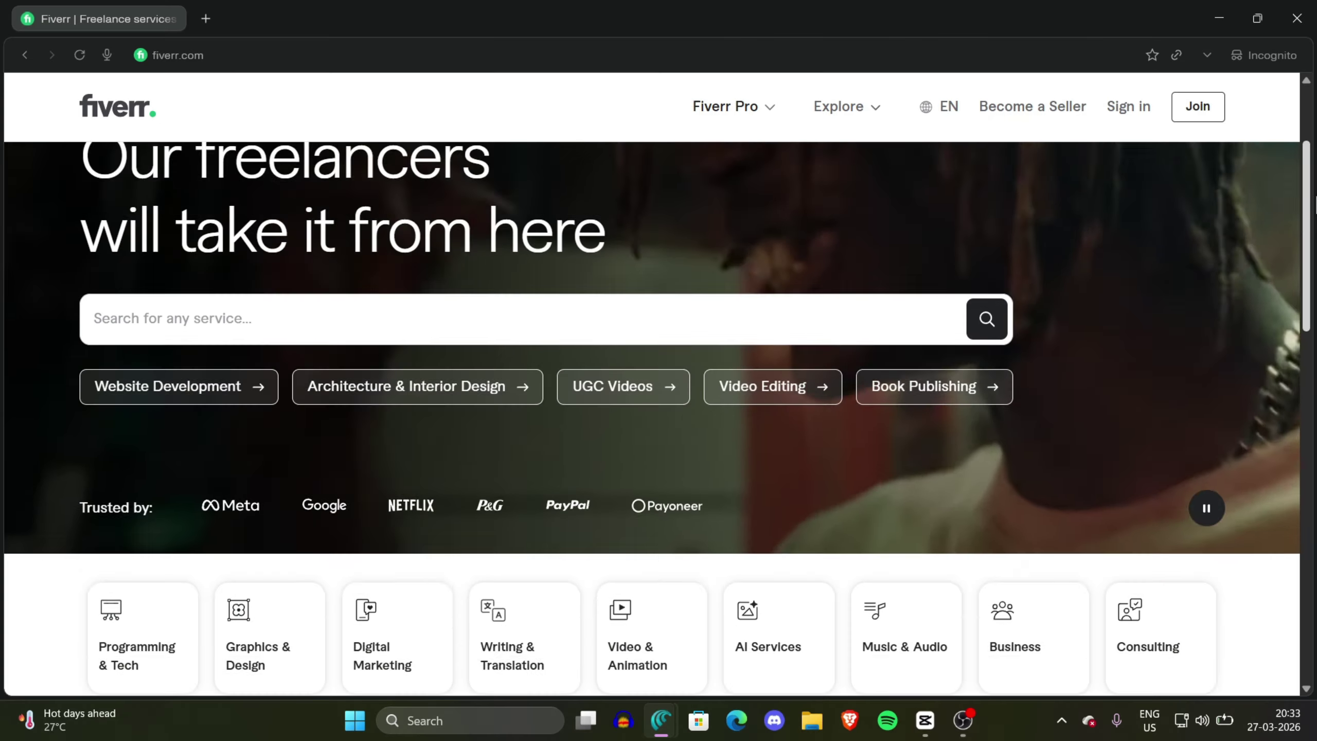
Step: Switch to Fiverr, look through the Graphics & Design categories and open Logo Design under Logo & Brand Identity
{"action": "left_click_drag", "start_coordinate": [1311, 179], "coordinate": [1310, 312]}
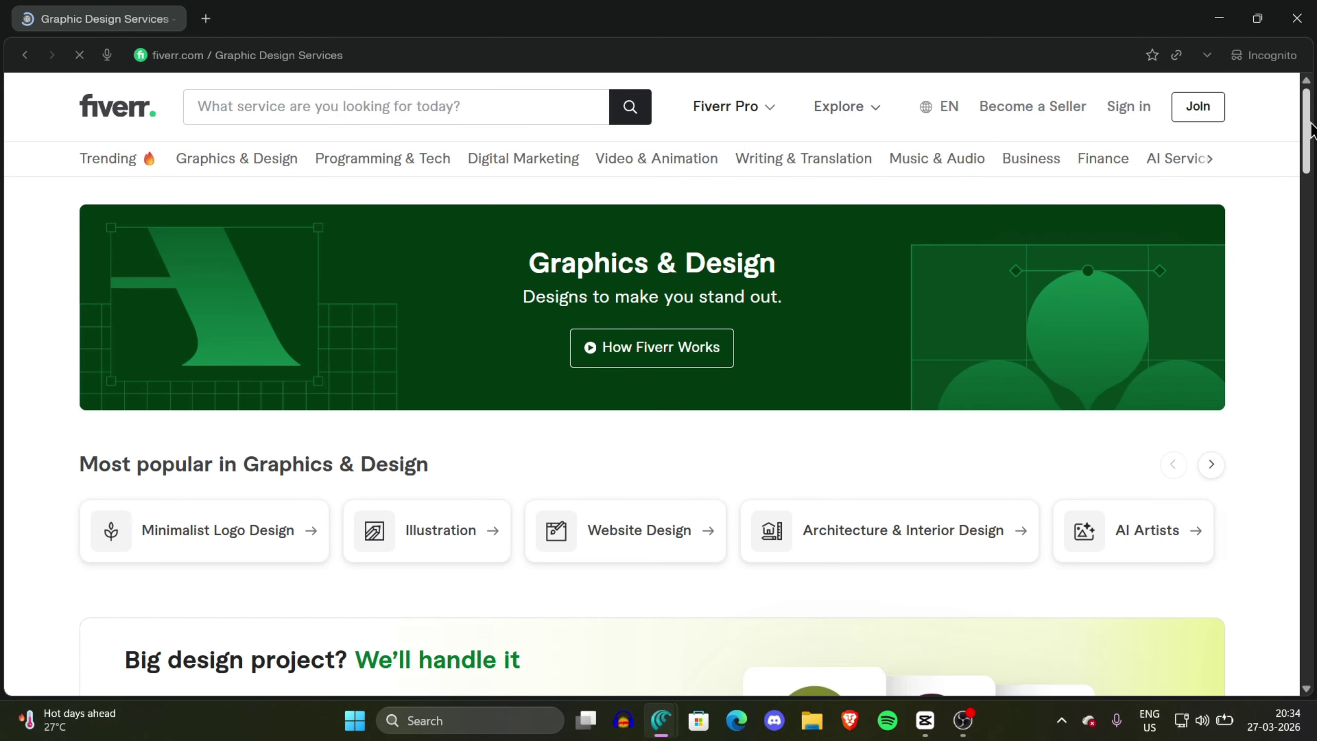
{"action": "left_click_drag", "start_coordinate": [1312, 127], "coordinate": [1314, 254]}
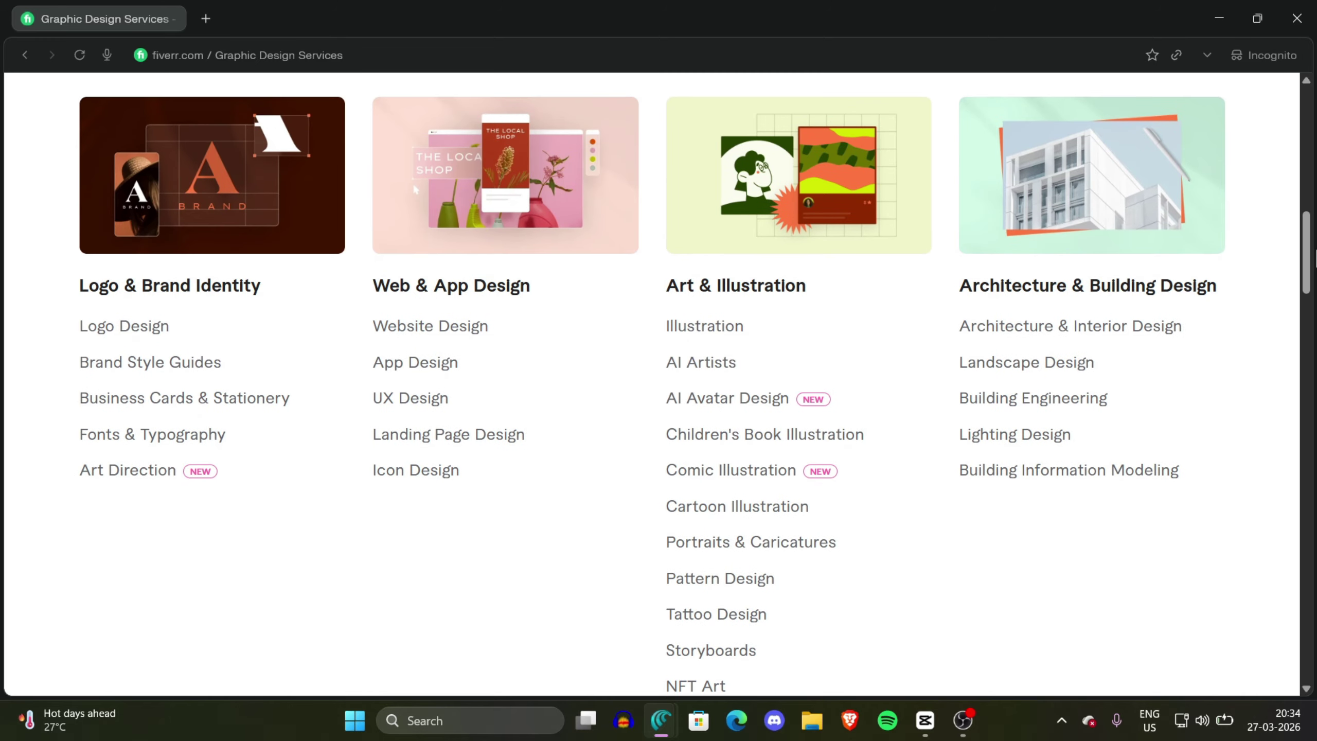
{"action": "left_click", "coordinate": [130, 327]}
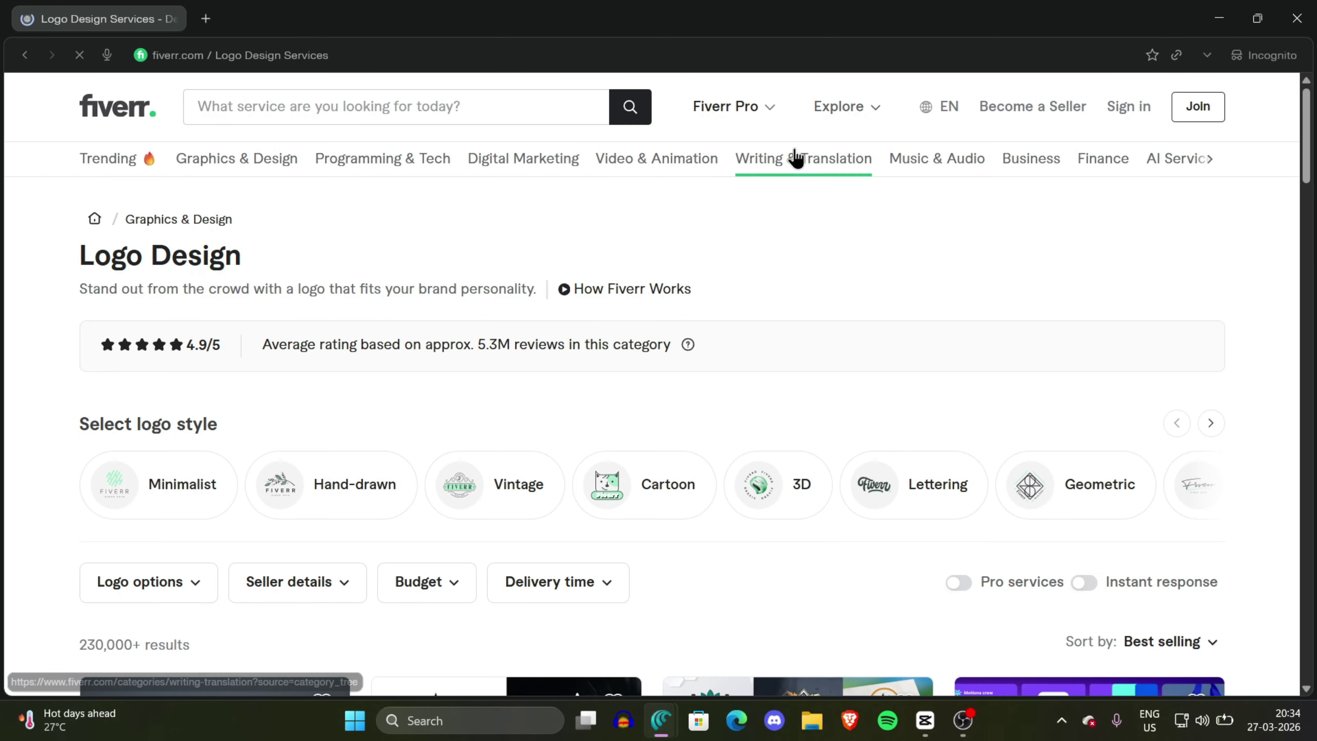
Step: Examine Fiverr's Logo Design page from its heading through the sellers' gigs, ratings and starting prices
{"action": "left_click_drag", "start_coordinate": [171, 263], "coordinate": [91, 256]}
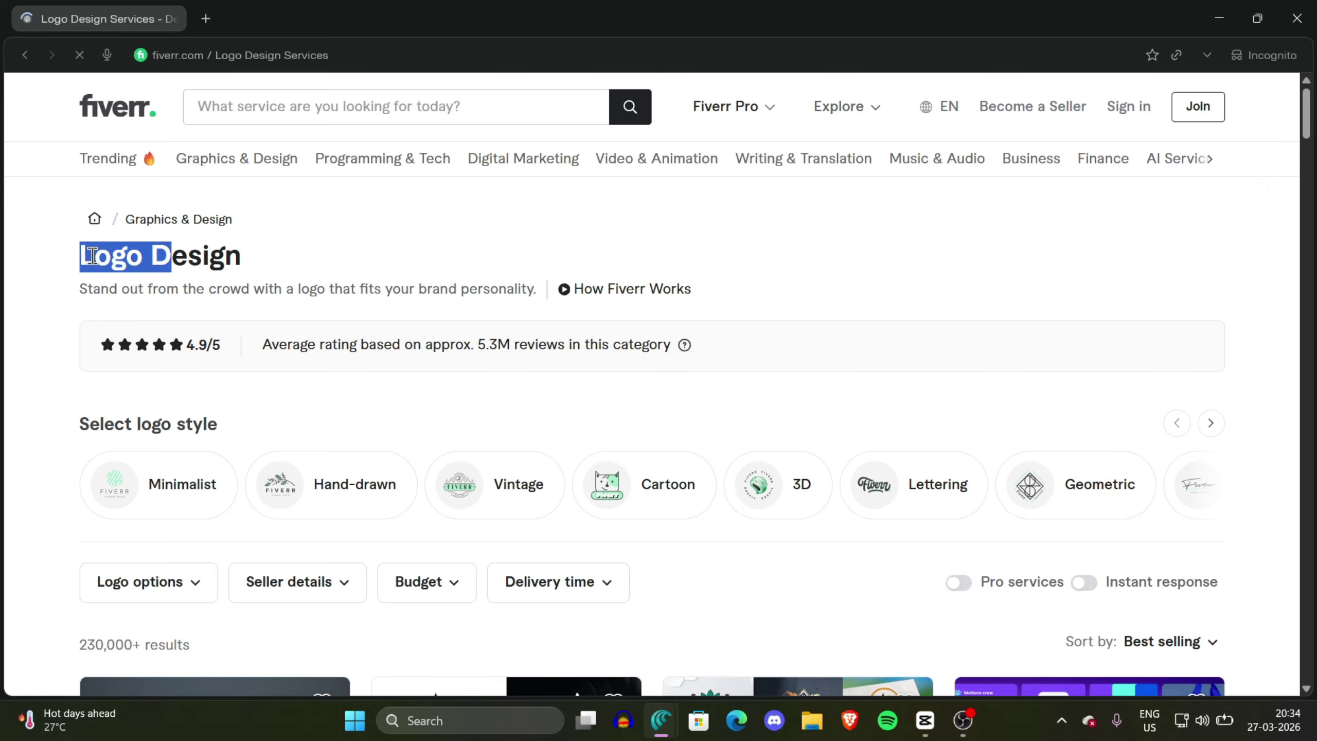
{"action": "left_click", "coordinate": [876, 224]}
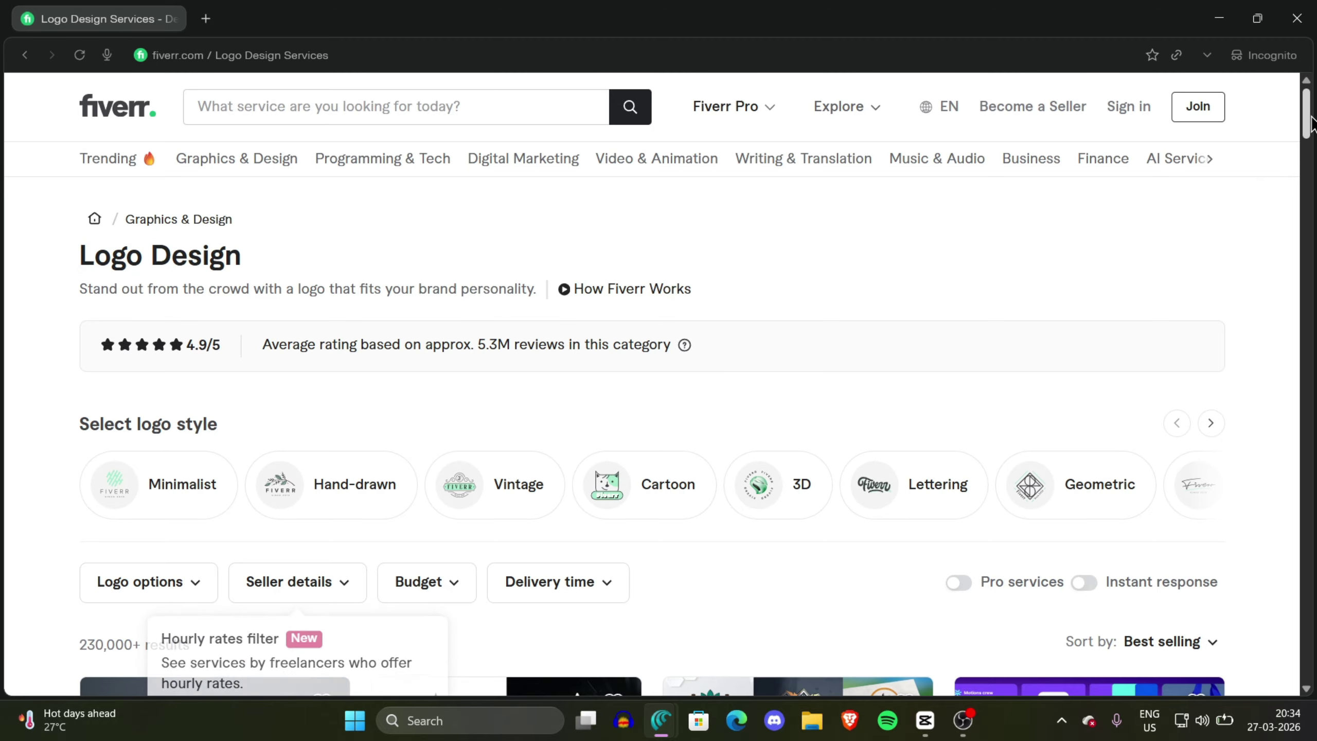
{"action": "left_click", "coordinate": [1315, 161]}
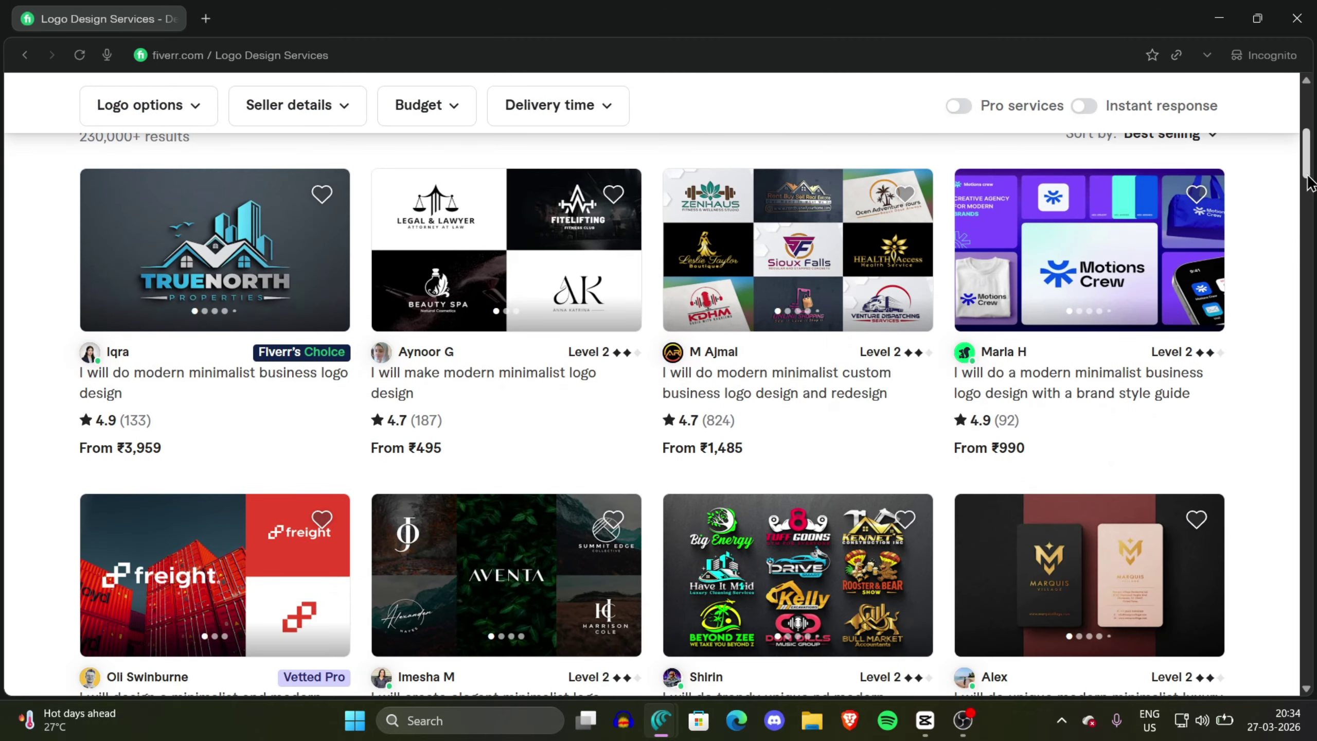
{"action": "left_click", "coordinate": [1315, 218]}
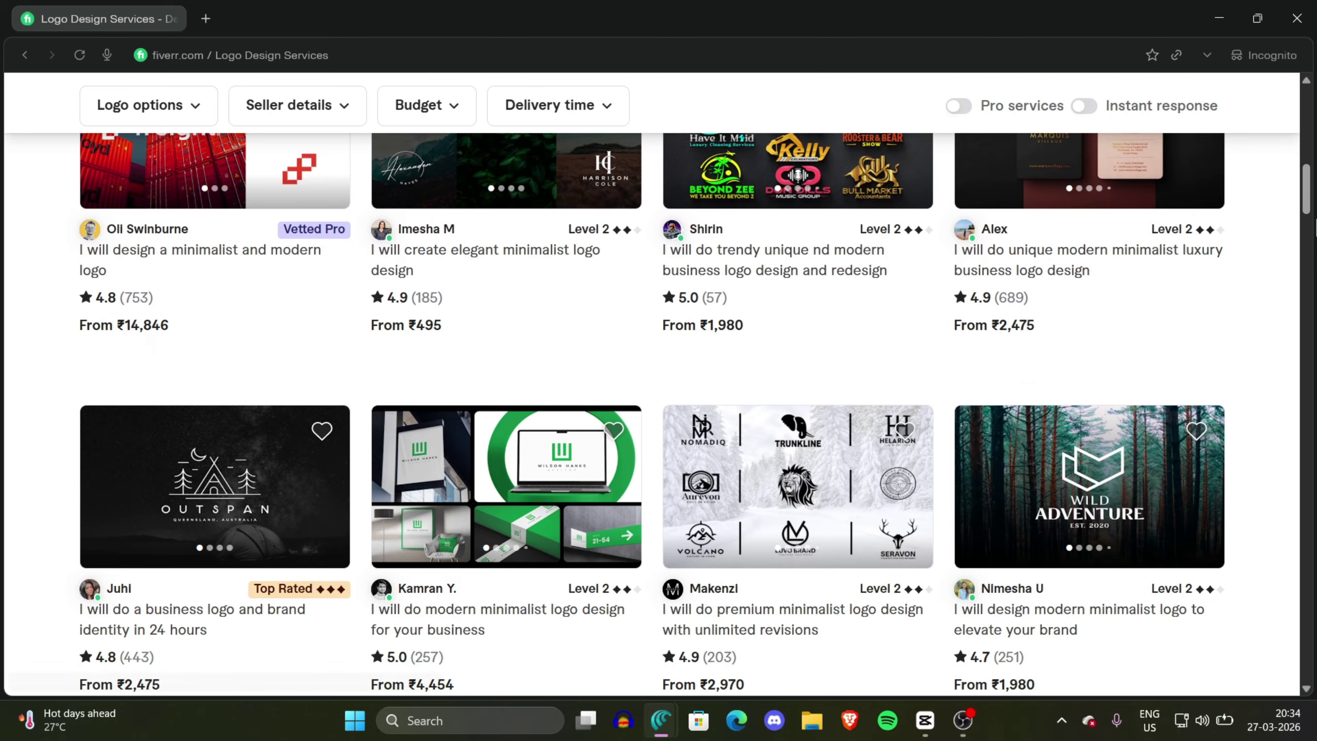
{"action": "left_click_drag", "start_coordinate": [1312, 206], "coordinate": [1314, 399]}
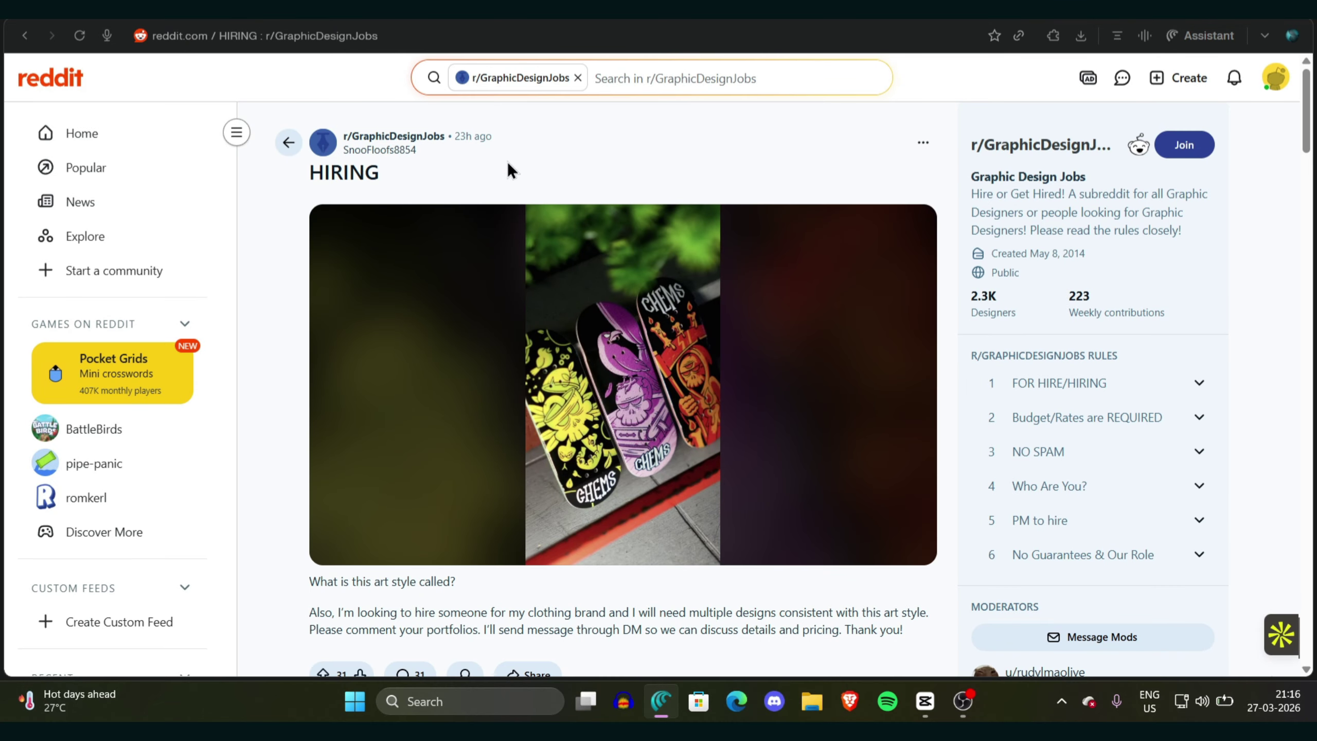
Step: Switch to Reddit, read the r/GraphicDesignJobs HIRING post and search Reddit posts for "logo hire"
{"action": "left_click_drag", "start_coordinate": [1303, 123], "coordinate": [1285, 577]}
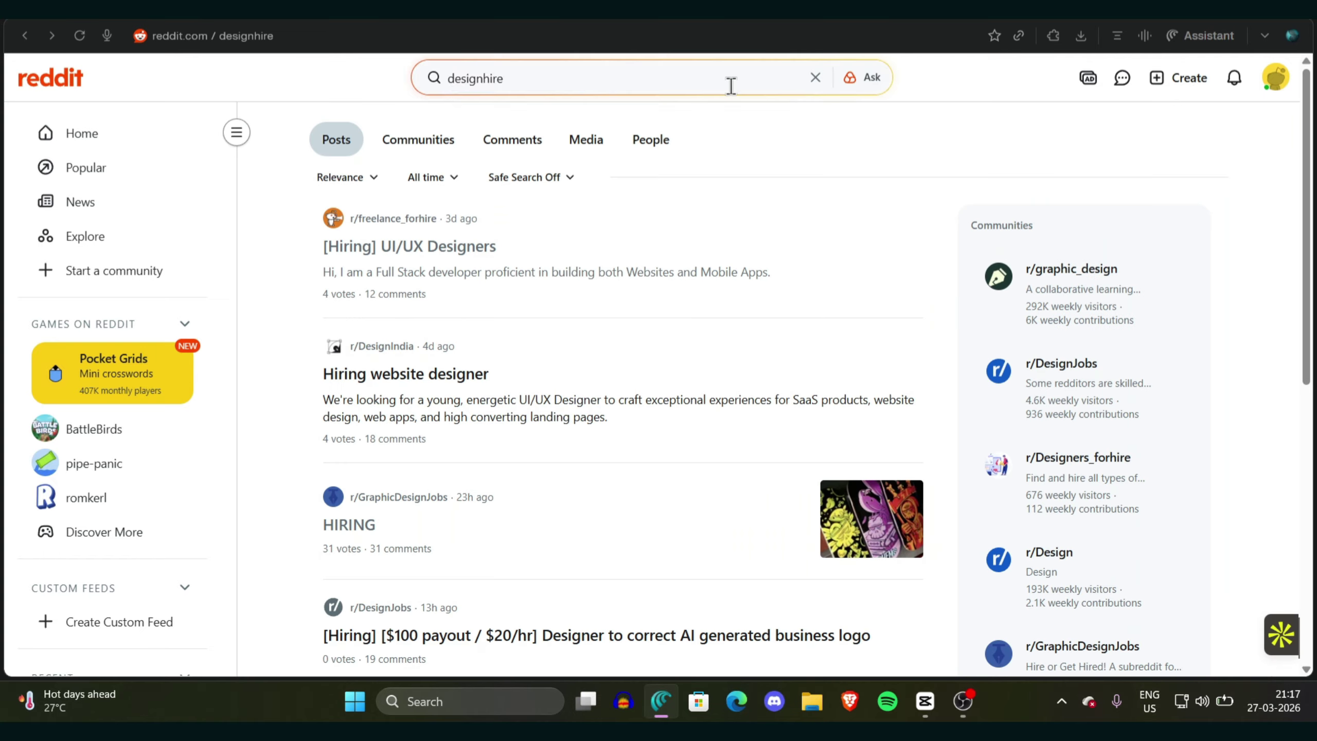
{"action": "triple_click", "coordinate": [729, 82]}
{"action": "type", "text": "logo hire"}
{"action": "key", "text": "Return"}
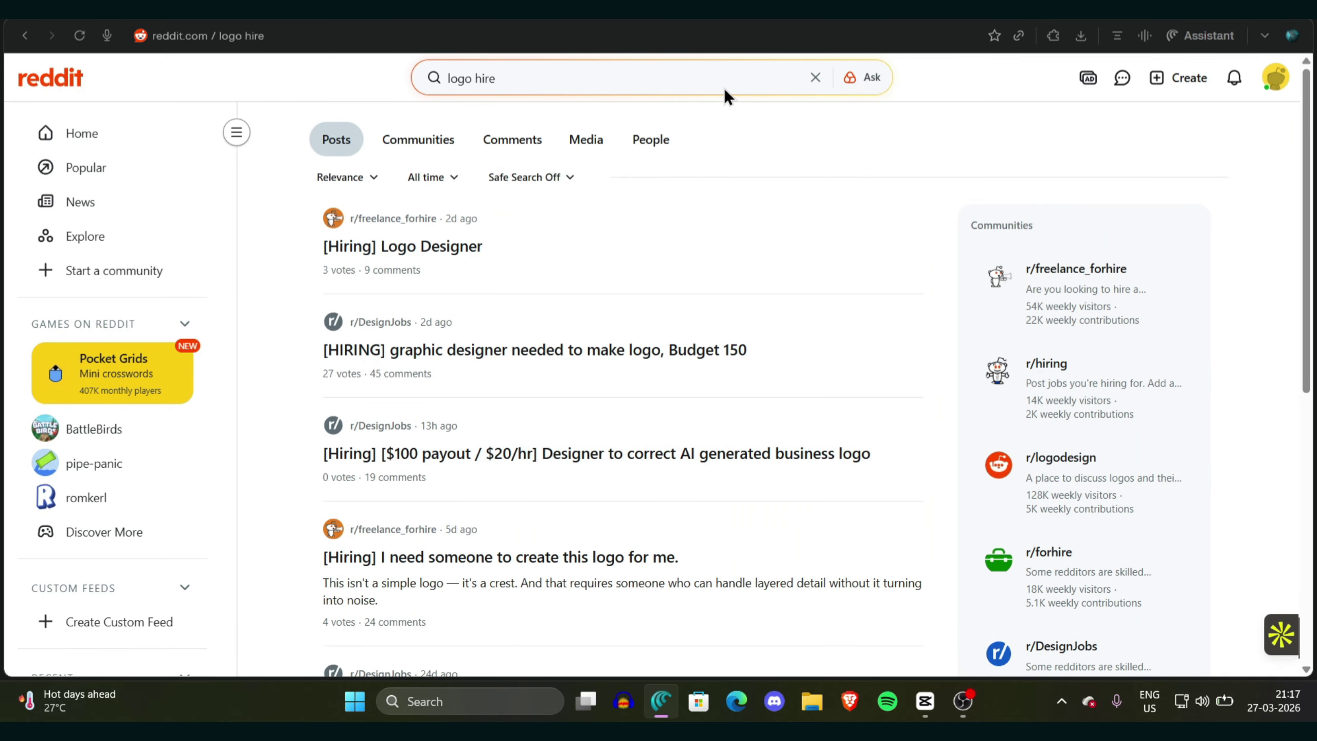
Step: Open the "[Hiring] Logo Designer" post from r/freelance_forhire, look through it and return to the search results
{"action": "left_click", "coordinate": [481, 247]}
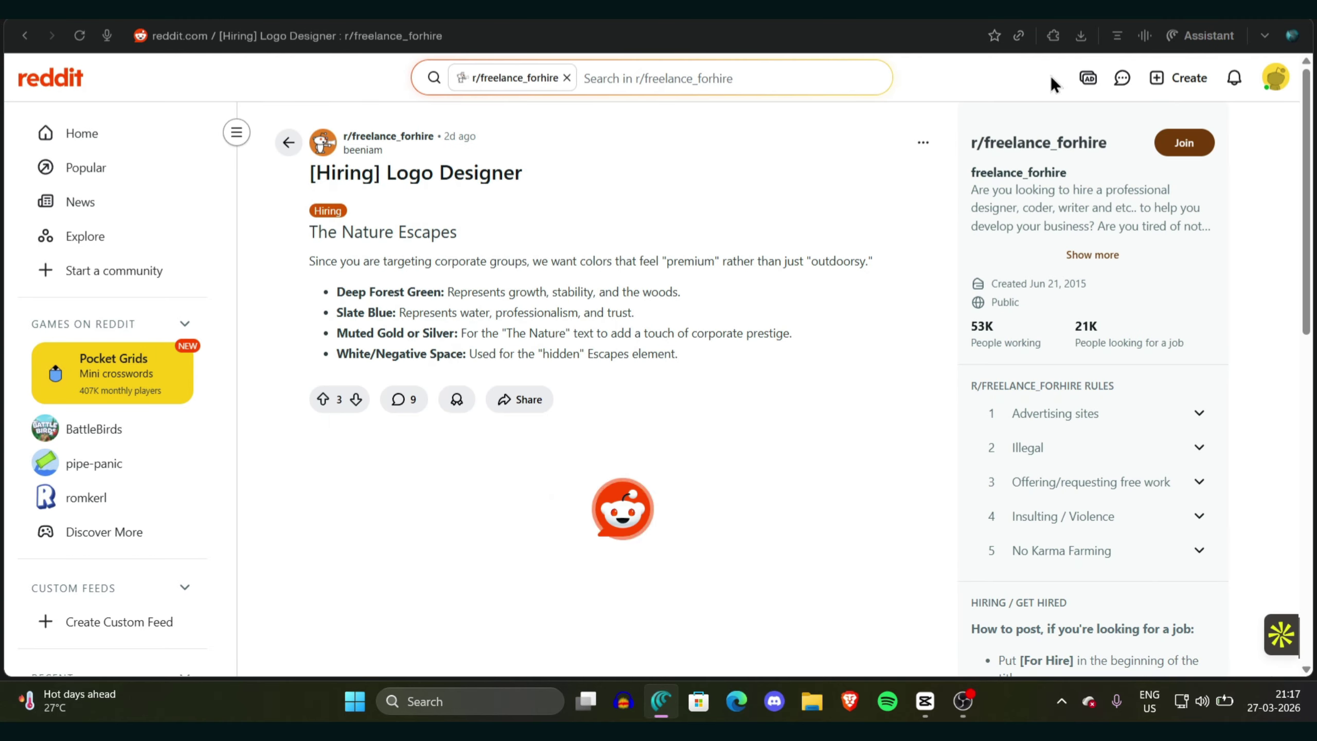
{"action": "key", "text": "ctrl+a"}
{"action": "scroll", "coordinate": [623, 416], "scroll_direction": "down", "scroll_amount": 3}
{"action": "scroll", "coordinate": [622, 415], "scroll_direction": "up", "scroll_amount": 3}
{"action": "key", "text": "alt+Left"}
Step: View the r/DesignJobs post "[HIRING] graphic designer needed to make logo, Budget 150" and go back to the results
{"action": "left_click", "coordinate": [766, 343]}
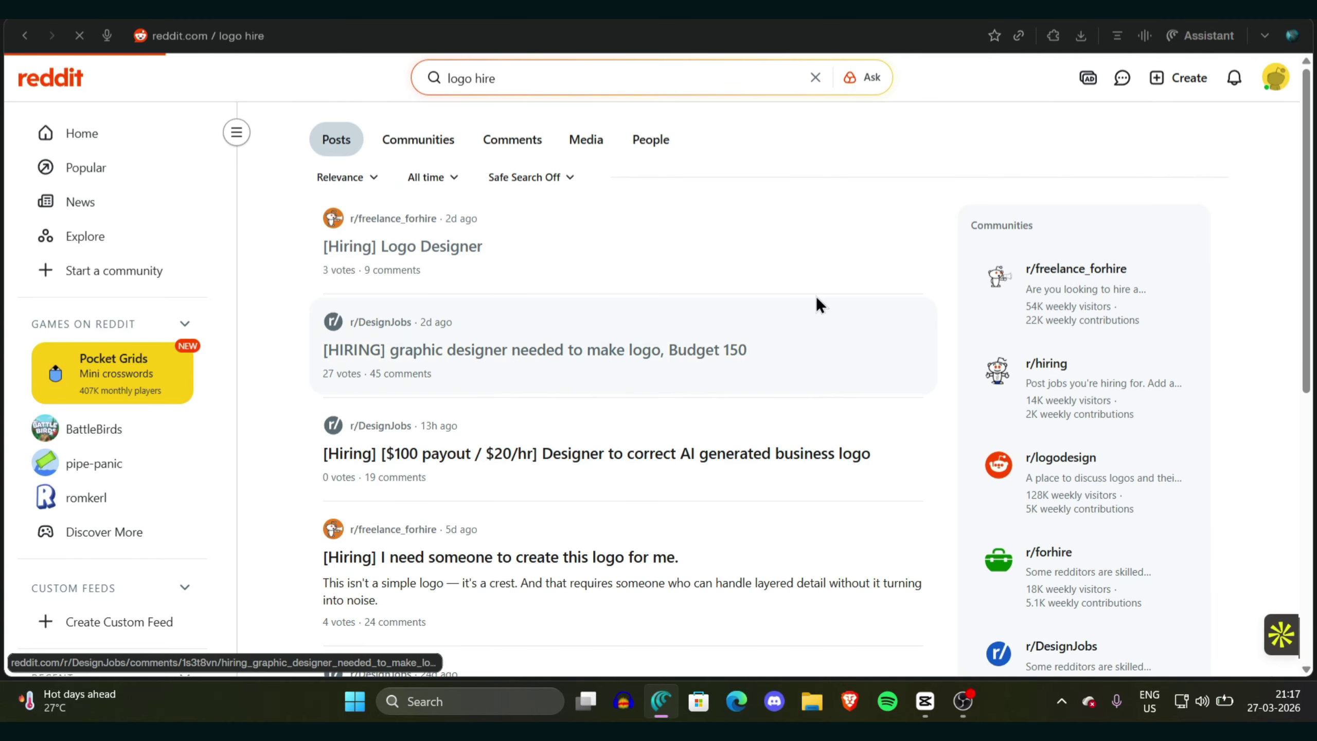
{"action": "scroll", "coordinate": [392, 121], "scroll_direction": "down", "scroll_amount": 10}
{"action": "key", "text": "alt+Left"}
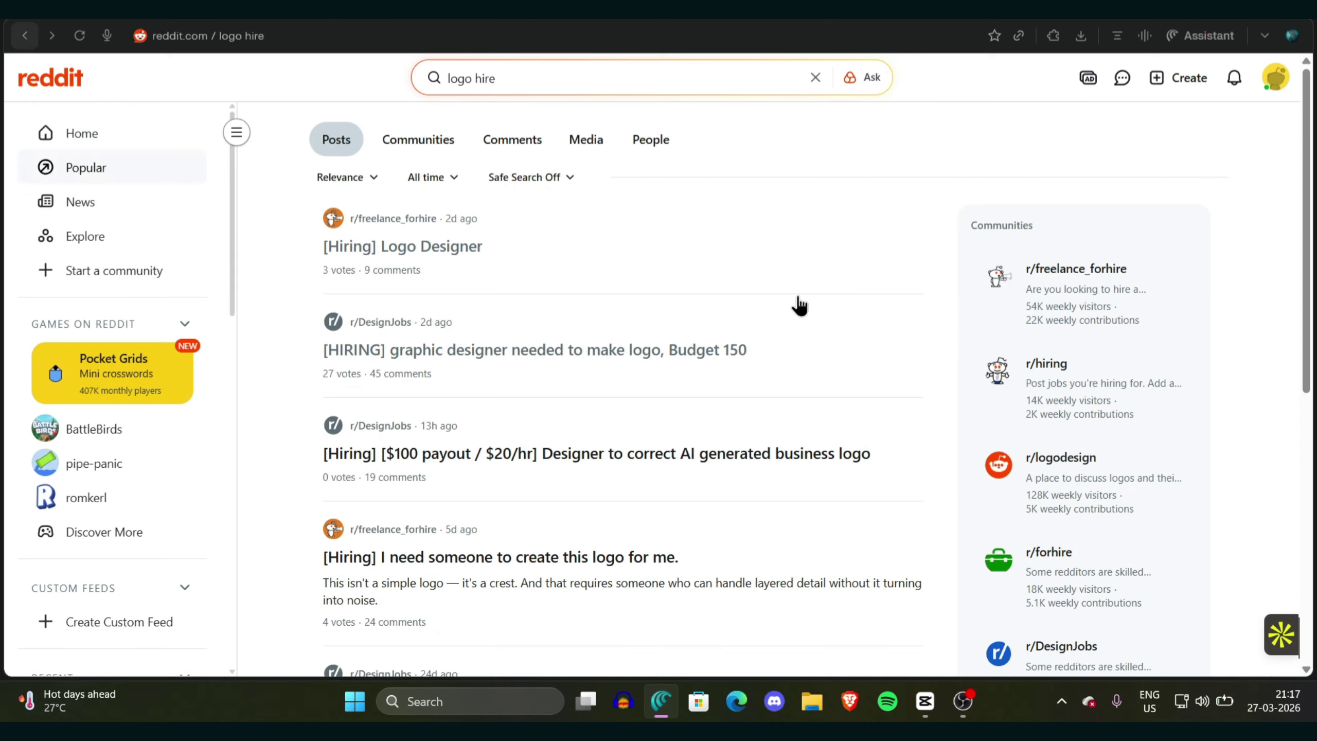
Step: Open the r/DesignJobs post "[HIRING] A Creative Logo & Visual Identity Designer" and read its brief, budget and comments
{"action": "scroll", "coordinate": [794, 303], "scroll_direction": "down", "scroll_amount": 3}
{"action": "left_click", "coordinate": [636, 527]}
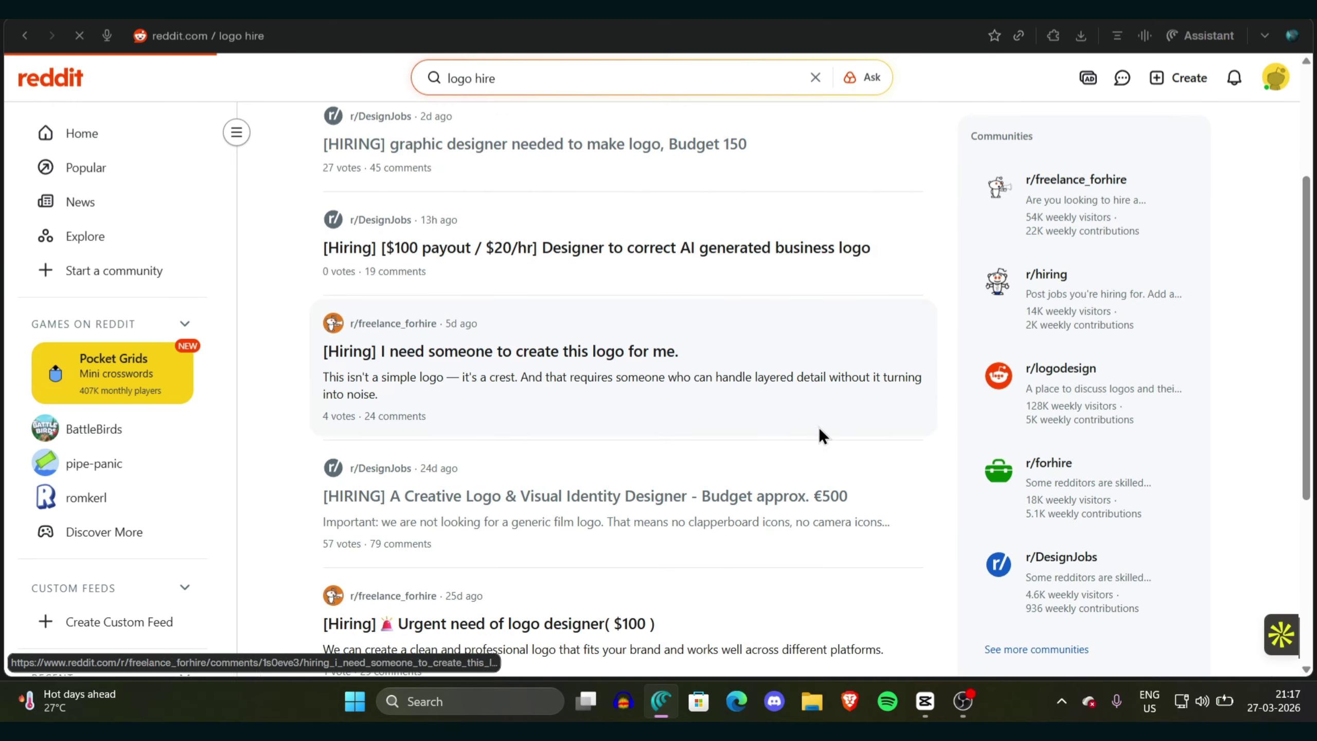
{"action": "scroll", "coordinate": [1312, 503], "scroll_direction": "down", "scroll_amount": 5}
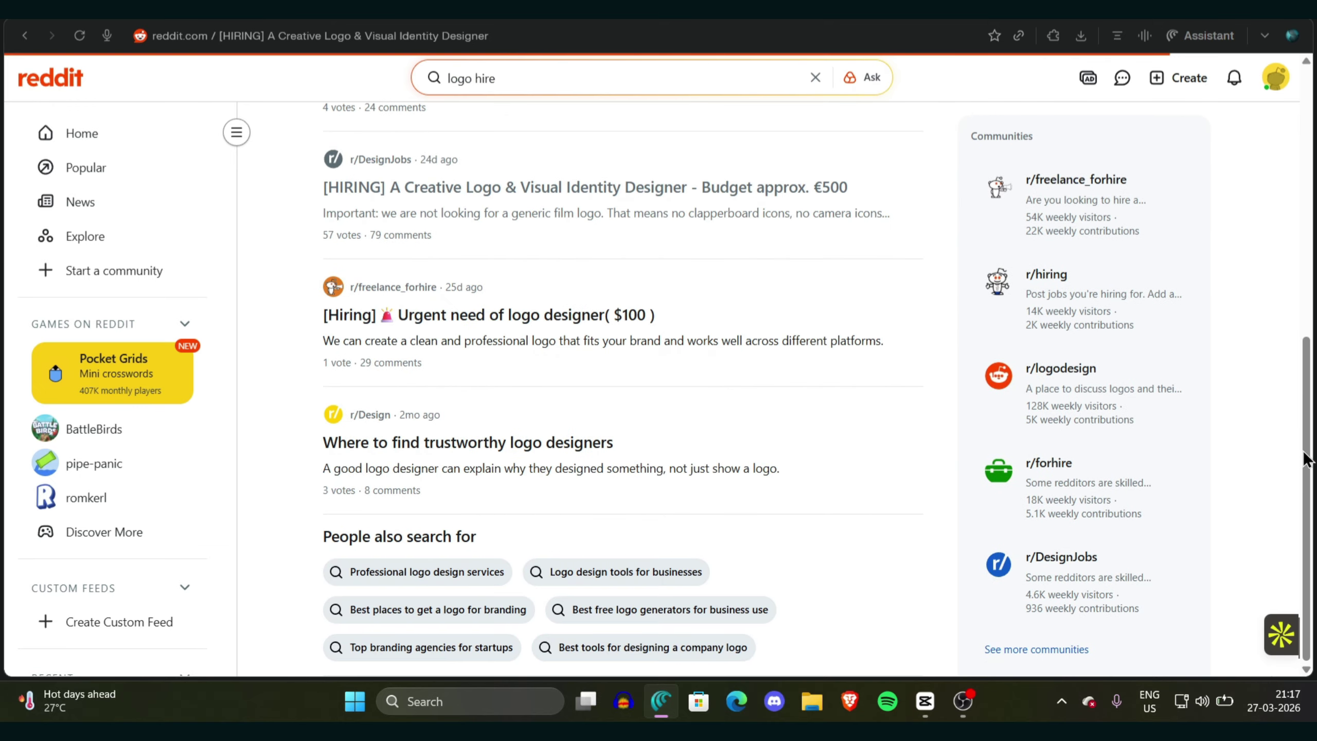
{"action": "triple_click", "coordinate": [703, 259]}
{"action": "left_click", "coordinate": [703, 259]}
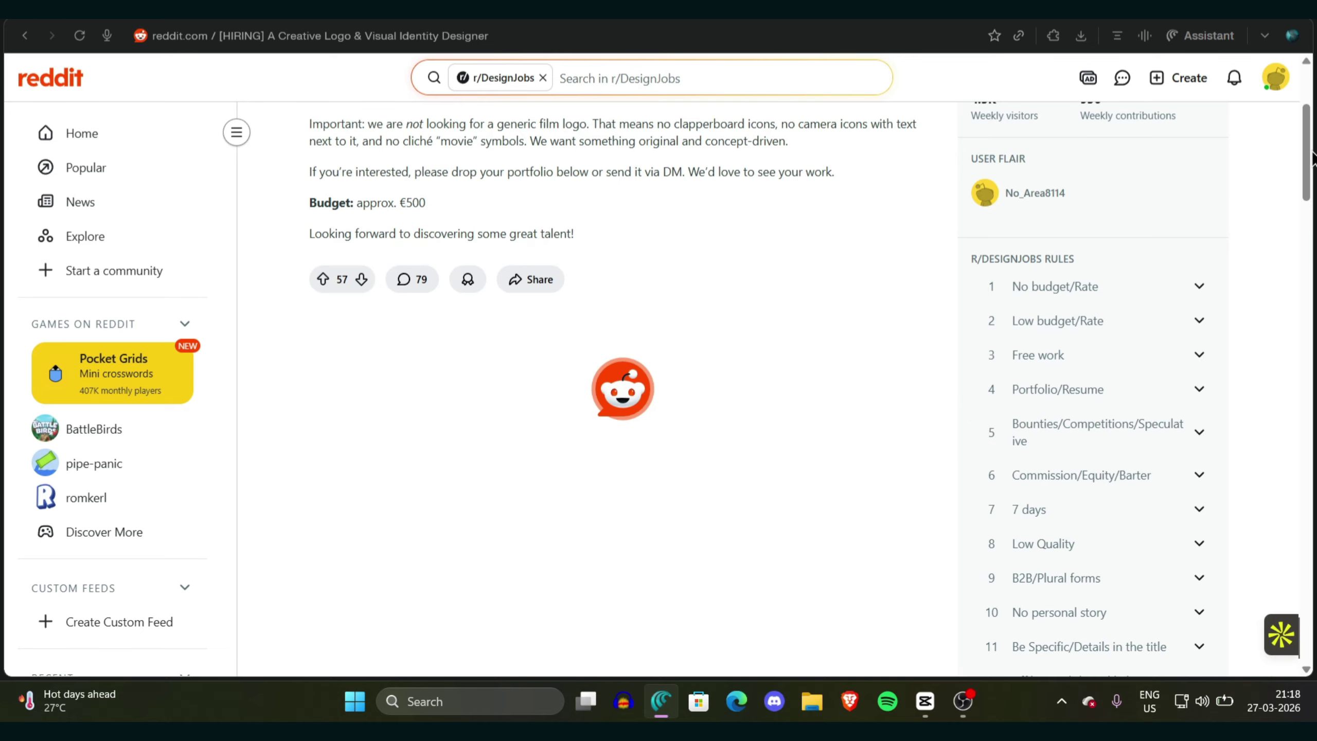
{"action": "key", "text": "alt+Left"}
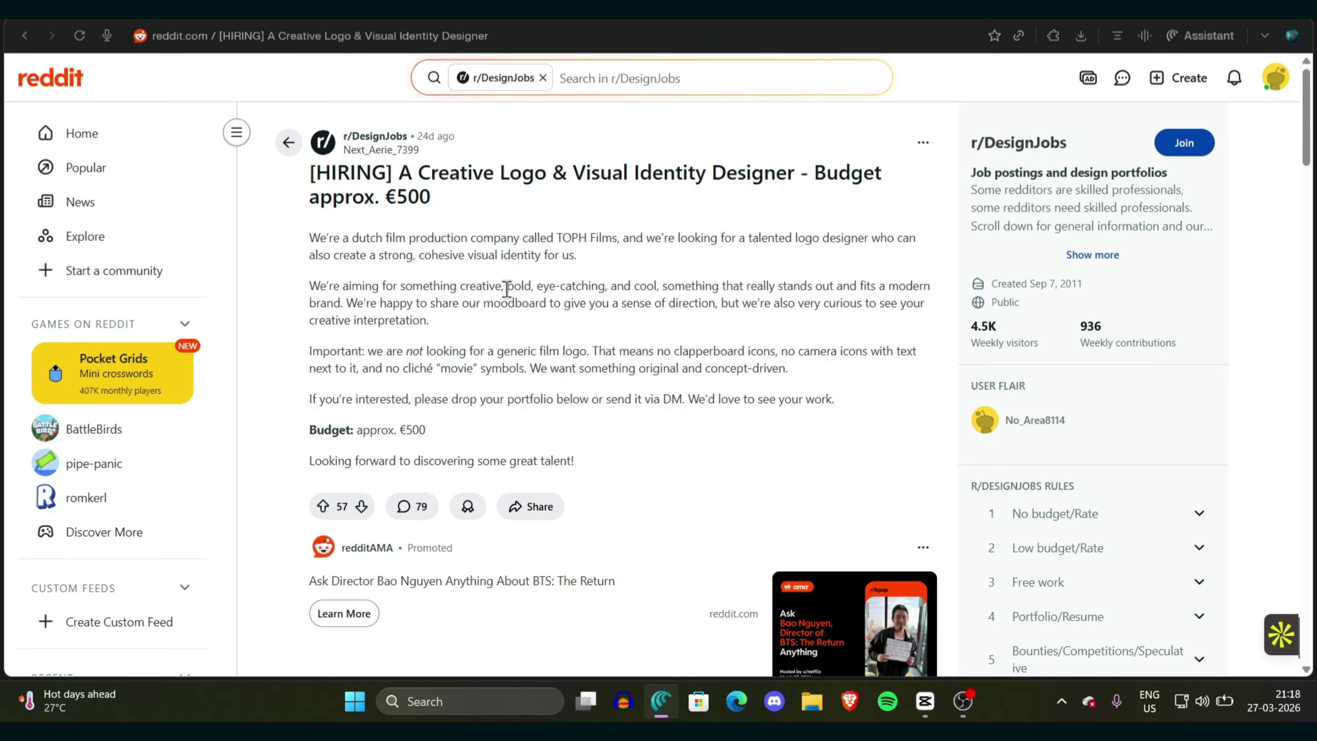
{"action": "scroll", "coordinate": [303, 198], "scroll_direction": "down", "scroll_amount": 10}
{"action": "scroll", "coordinate": [285, 220], "scroll_direction": "down", "scroll_amount": 5}
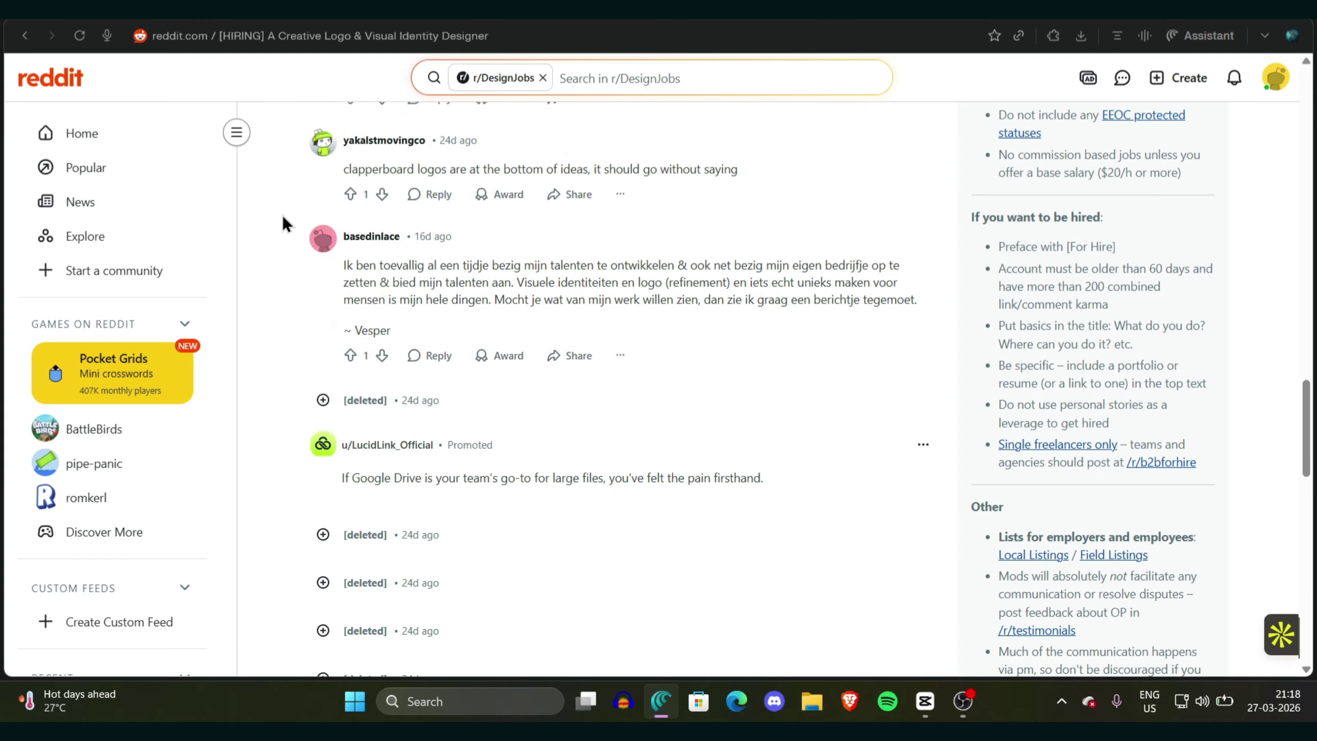
{"action": "left_click_drag", "start_coordinate": [285, 221], "coordinate": [588, 476]}
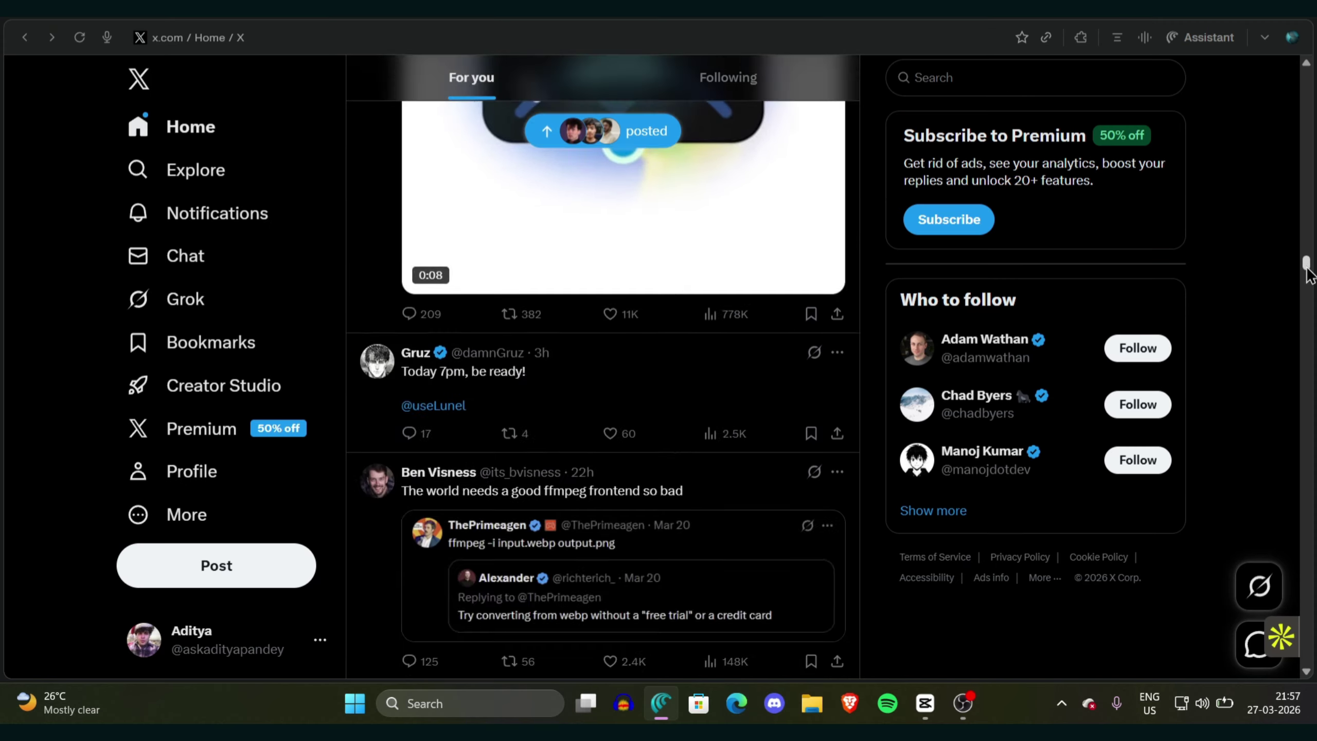
Step: Switch to X and browse the posts in the For you feed
{"action": "scroll", "coordinate": [1307, 275], "scroll_direction": "down", "scroll_amount": 5}
{"action": "scroll", "coordinate": [1309, 278], "scroll_direction": "down", "scroll_amount": 15}
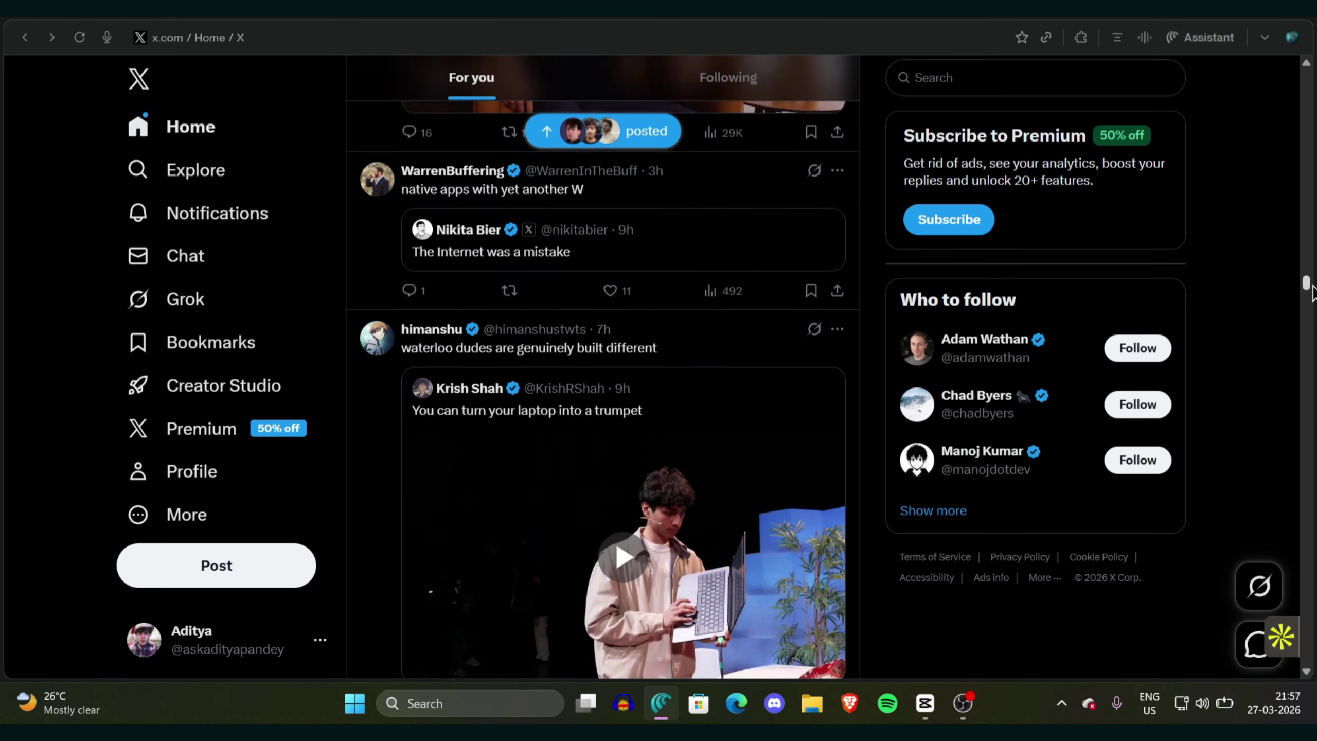
{"action": "left_click_drag", "start_coordinate": [1313, 298], "coordinate": [1315, 410]}
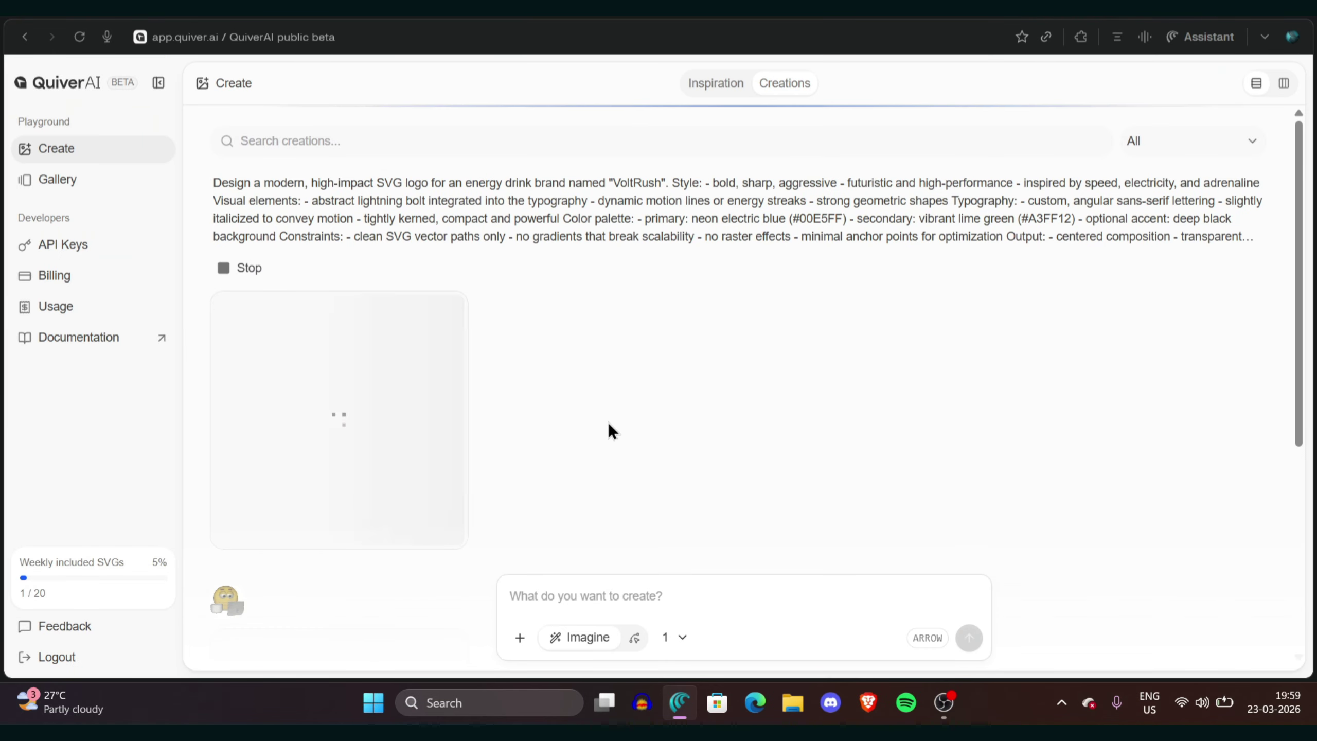
Step: Switch to QuiverAI, watch the VoltRush energy drink logo being generated and open the finished creation
{"action": "scroll", "coordinate": [522, 514], "scroll_direction": "up", "scroll_amount": 3}
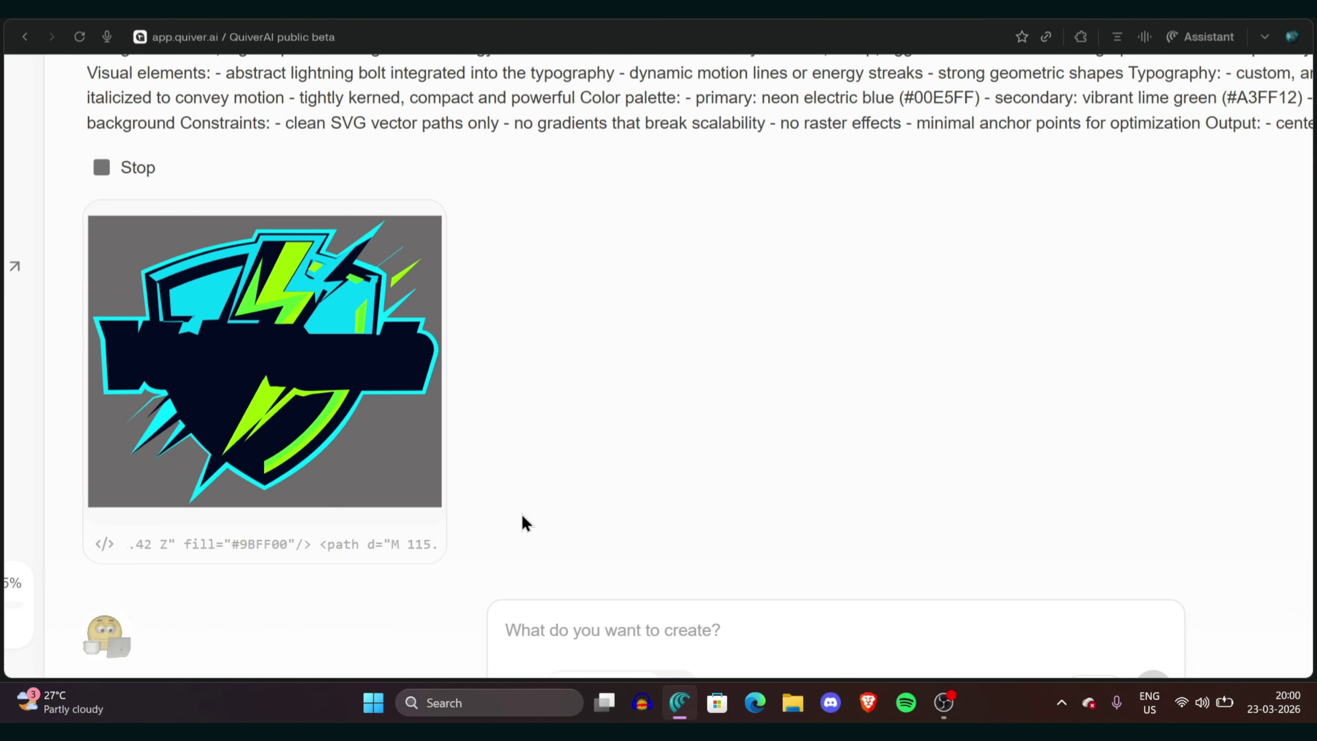
{"action": "scroll", "coordinate": [522, 514], "scroll_direction": "down", "scroll_amount": 3}
{"action": "left_click", "coordinate": [383, 447]}
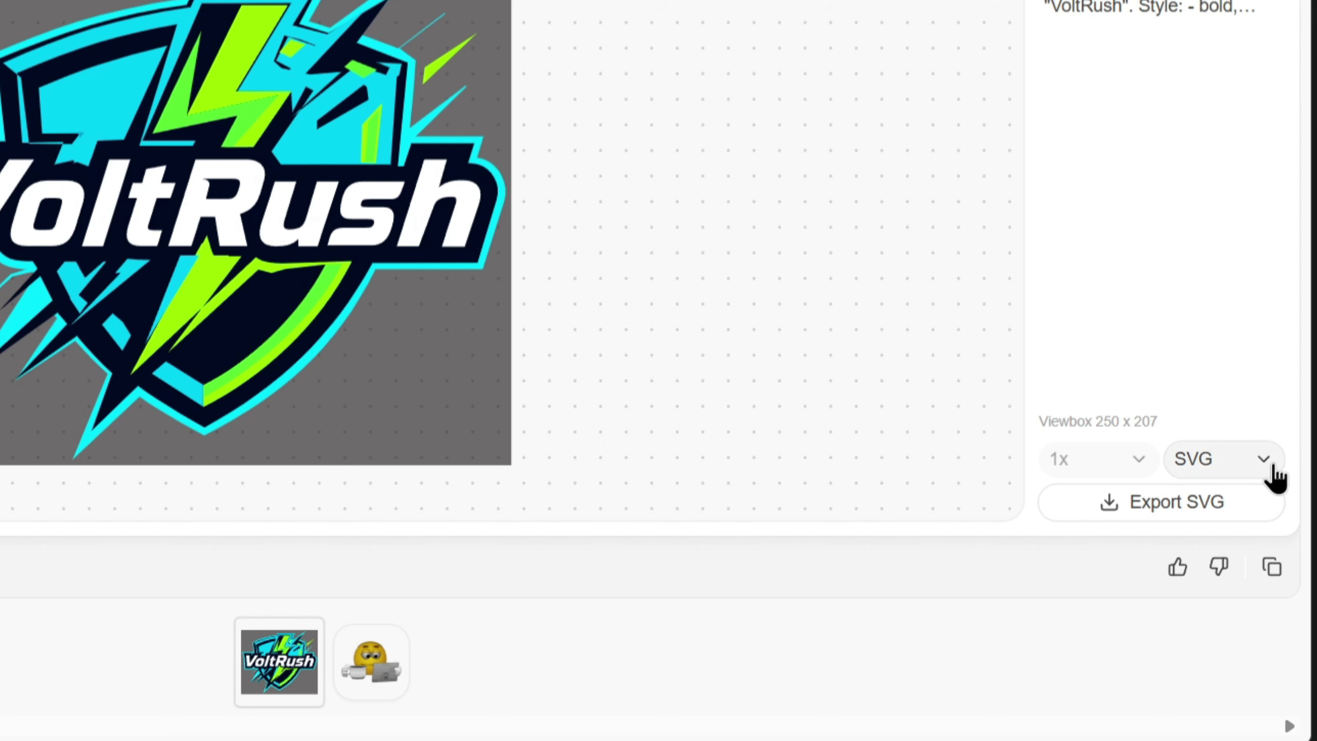
Step: Set the VoltRush logo's export format to MP4 and reopen the list of export formats
{"action": "left_click", "coordinate": [1281, 488]}
{"action": "left_click", "coordinate": [1277, 488]}
{"action": "left_click", "coordinate": [1259, 462]}
{"action": "left_click", "coordinate": [1193, 414]}
{"action": "left_click", "coordinate": [1261, 465]}
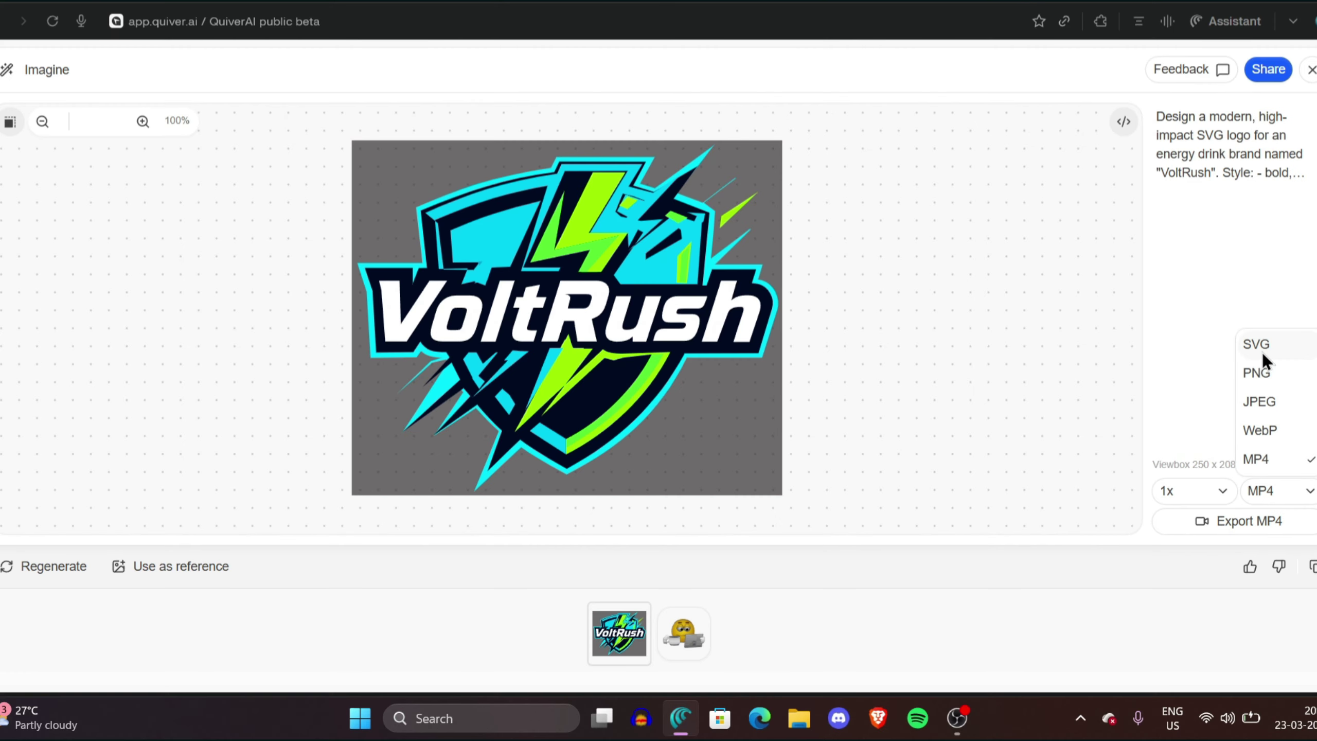